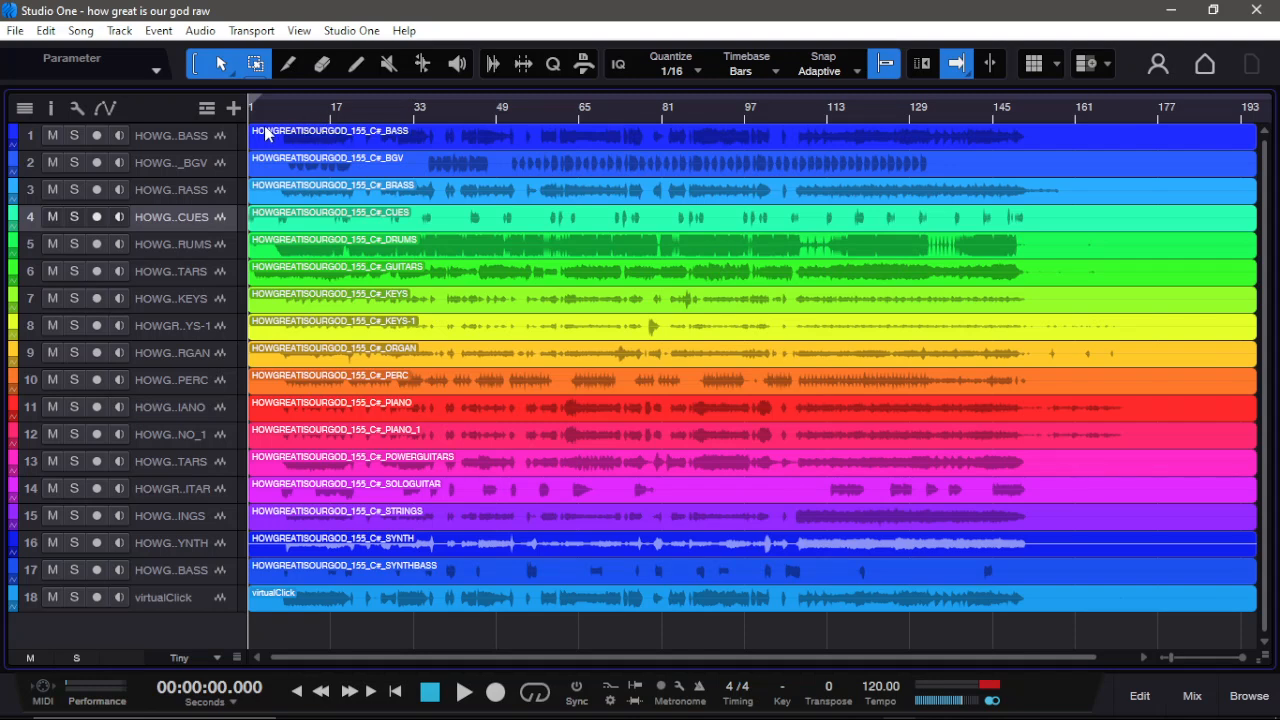
Step: Play the raw multitrack song from the beginning for about 15 seconds and stop playback
{"action": "left_click", "coordinate": [177, 134]}
{"action": "scroll", "coordinate": [281, 543], "scroll_direction": "up", "scroll_amount": 4}
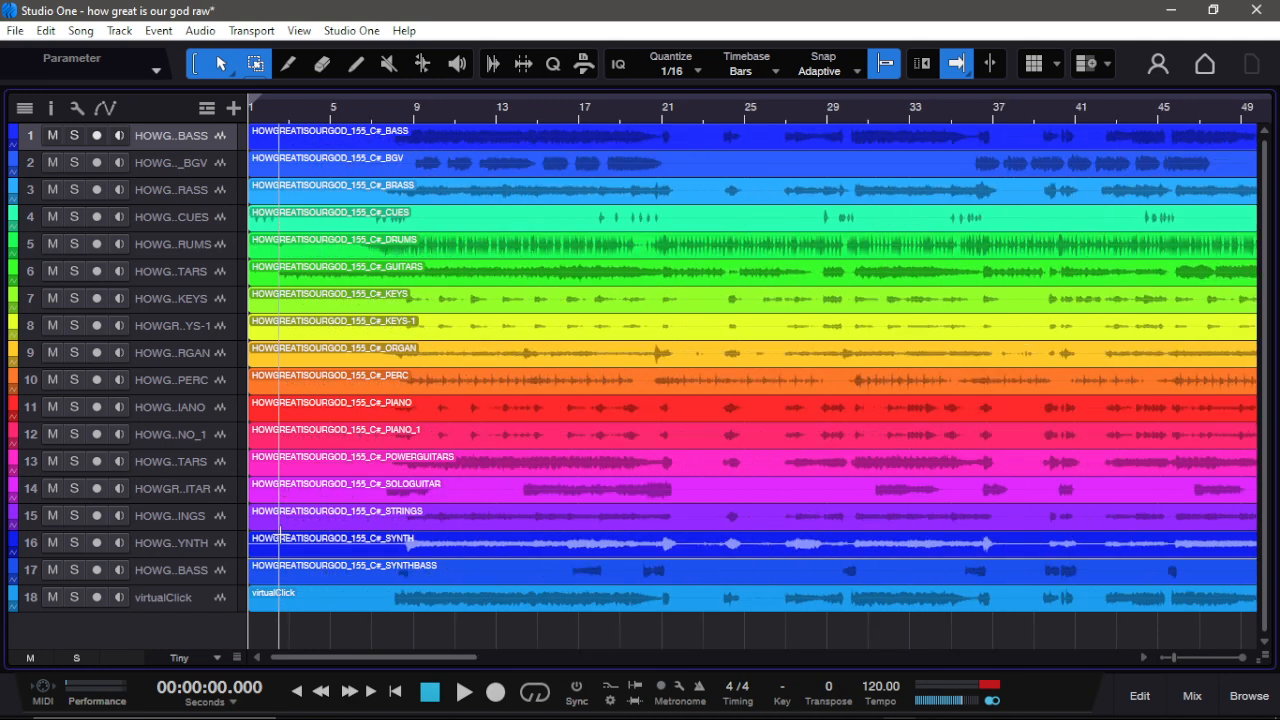
{"action": "scroll", "coordinate": [280, 540], "scroll_direction": "down", "scroll_amount": 2}
{"action": "key", "text": "space"}
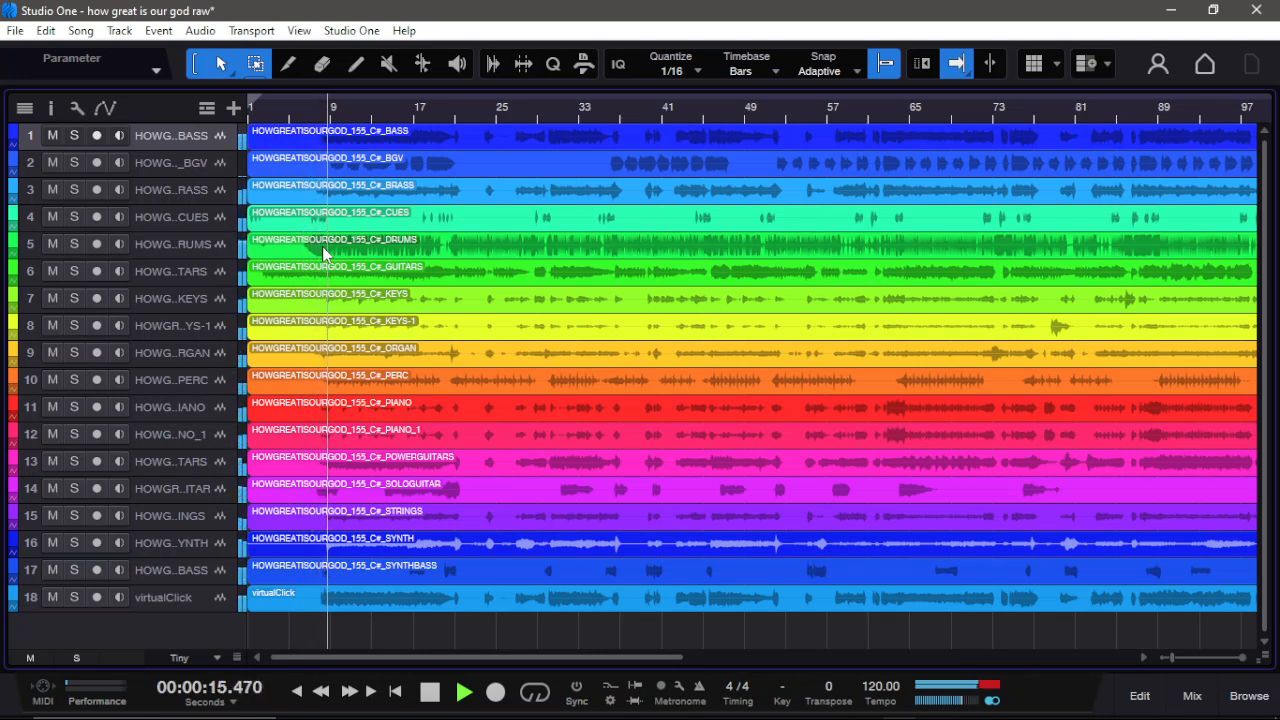
{"action": "key", "text": "space"}
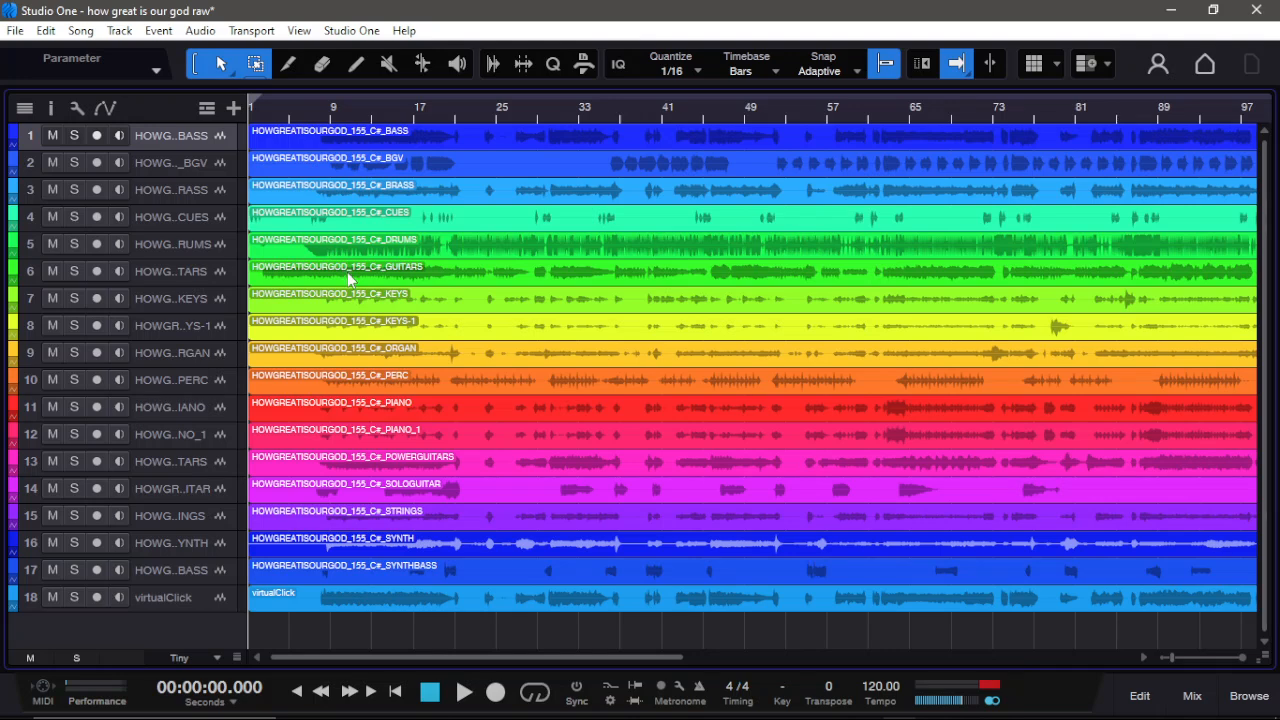
Step: Lower the volume of the GUITARS audio event and enlarge the track height to Normal
{"action": "left_click", "coordinate": [349, 280]}
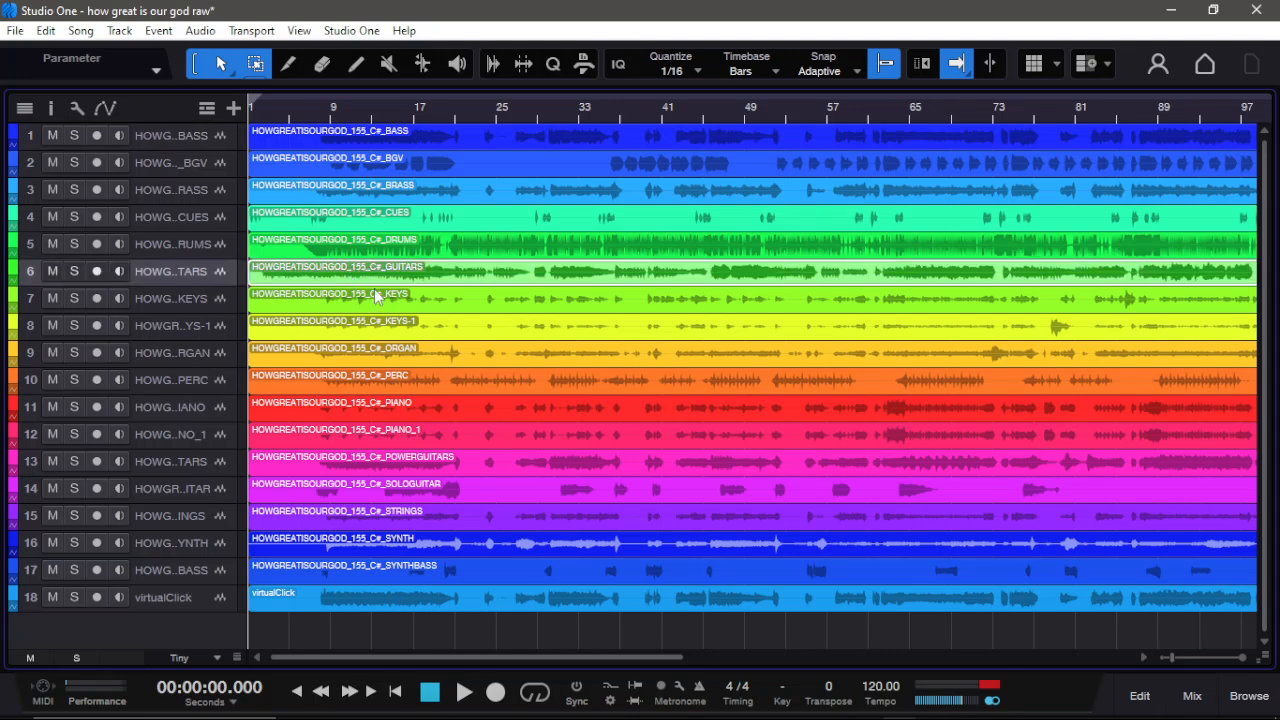
{"action": "left_click", "coordinate": [374, 286]}
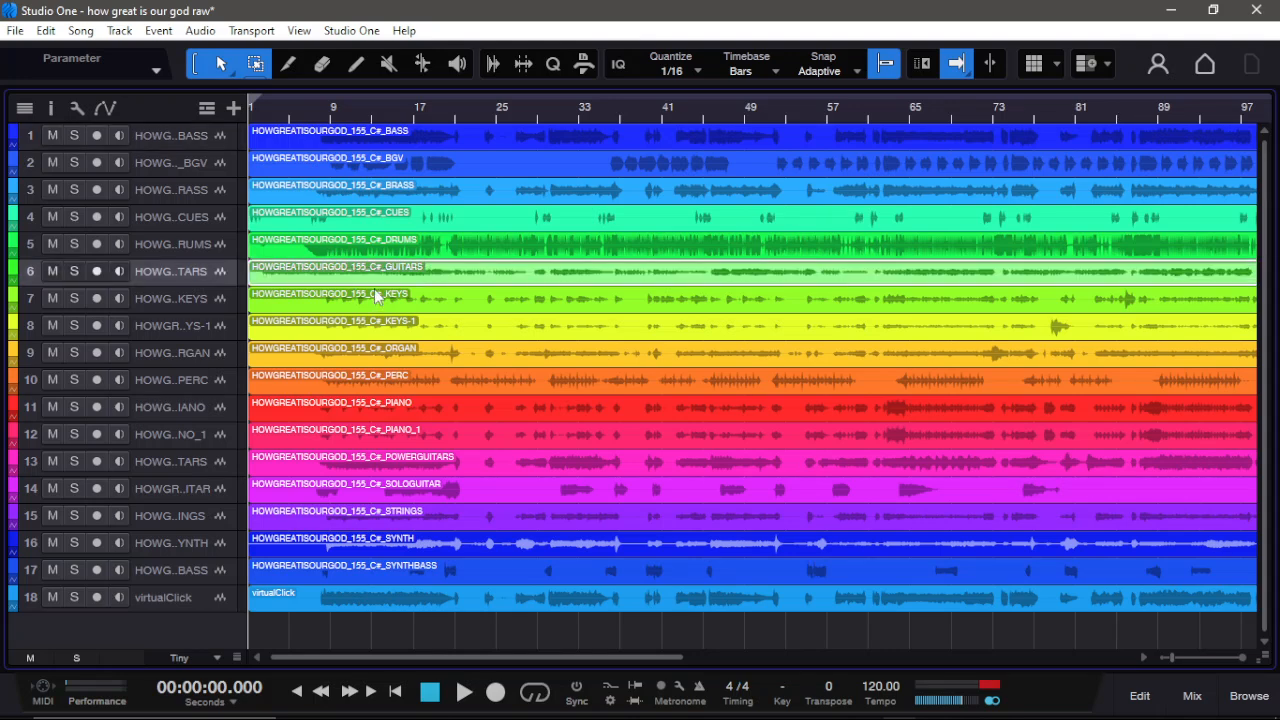
{"action": "key", "text": "shift+e"}
{"action": "key", "text": "shift+e"}
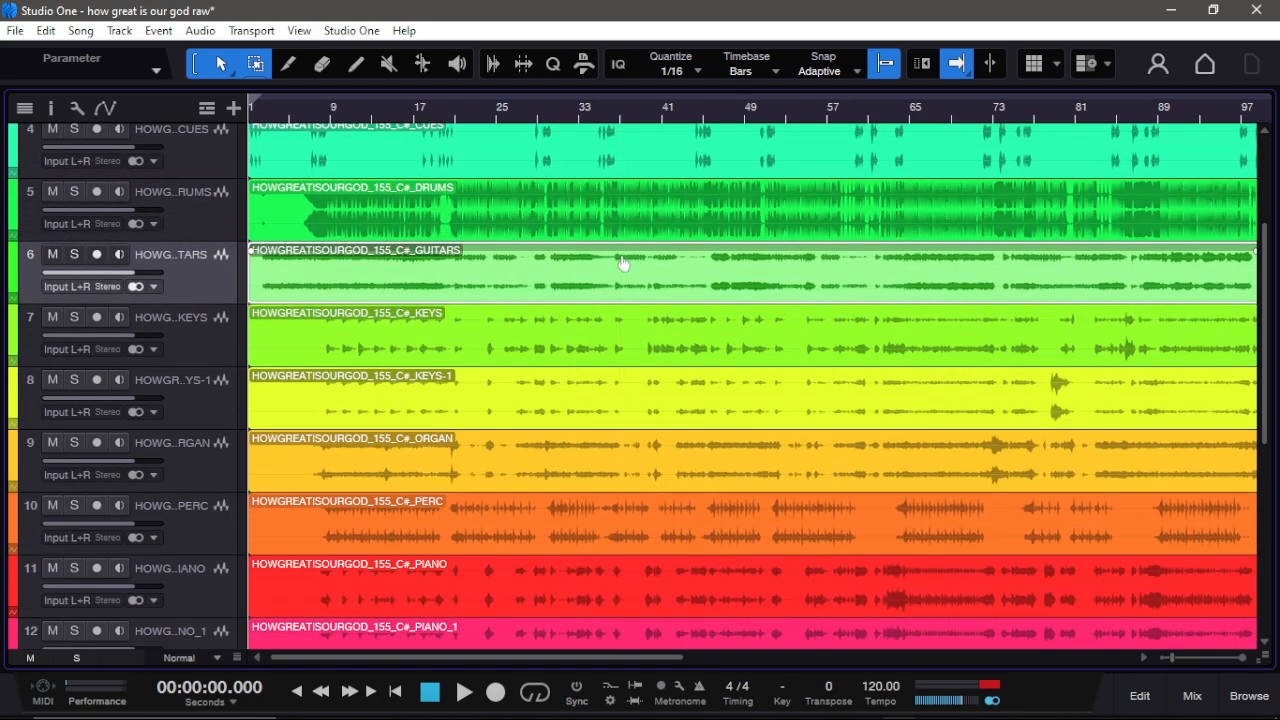
Step: Lower the volume of the DRUMS audio event on track 5
{"action": "left_click", "coordinate": [471, 228]}
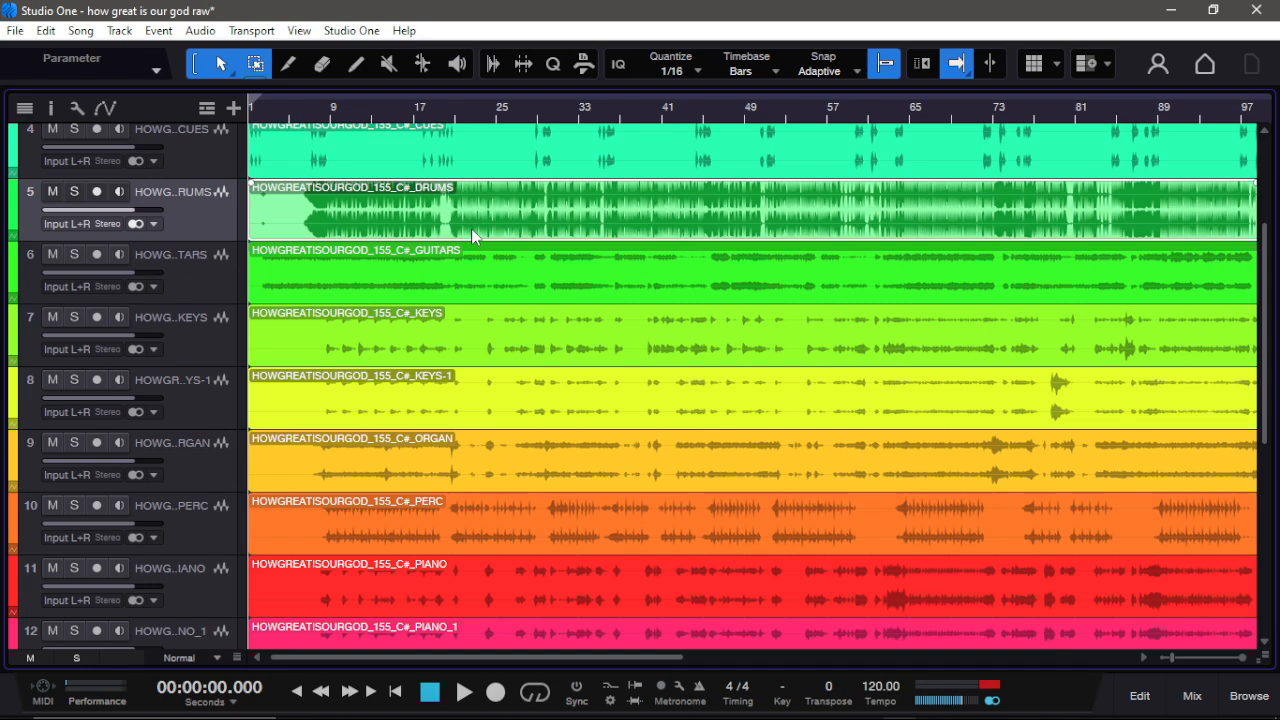
{"action": "scroll", "coordinate": [471, 228], "scroll_direction": "up", "scroll_amount": 5}
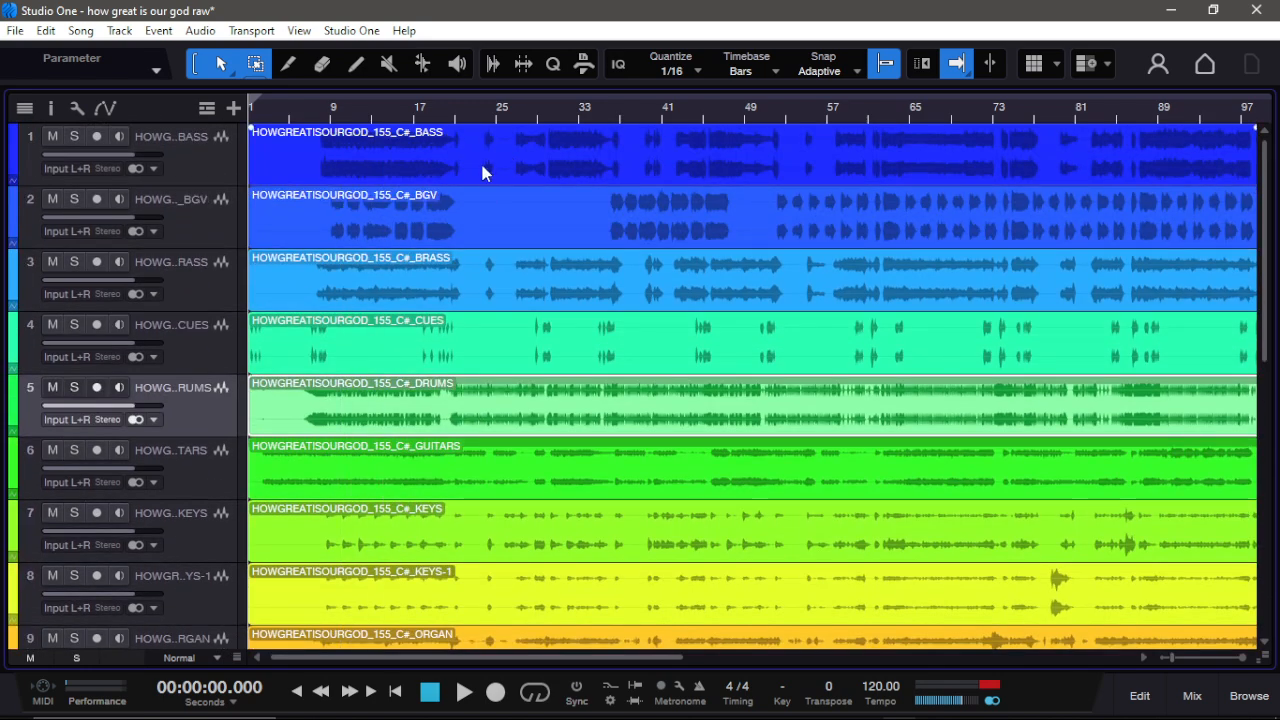
{"action": "scroll", "coordinate": [558, 561], "scroll_direction": "down", "scroll_amount": 5}
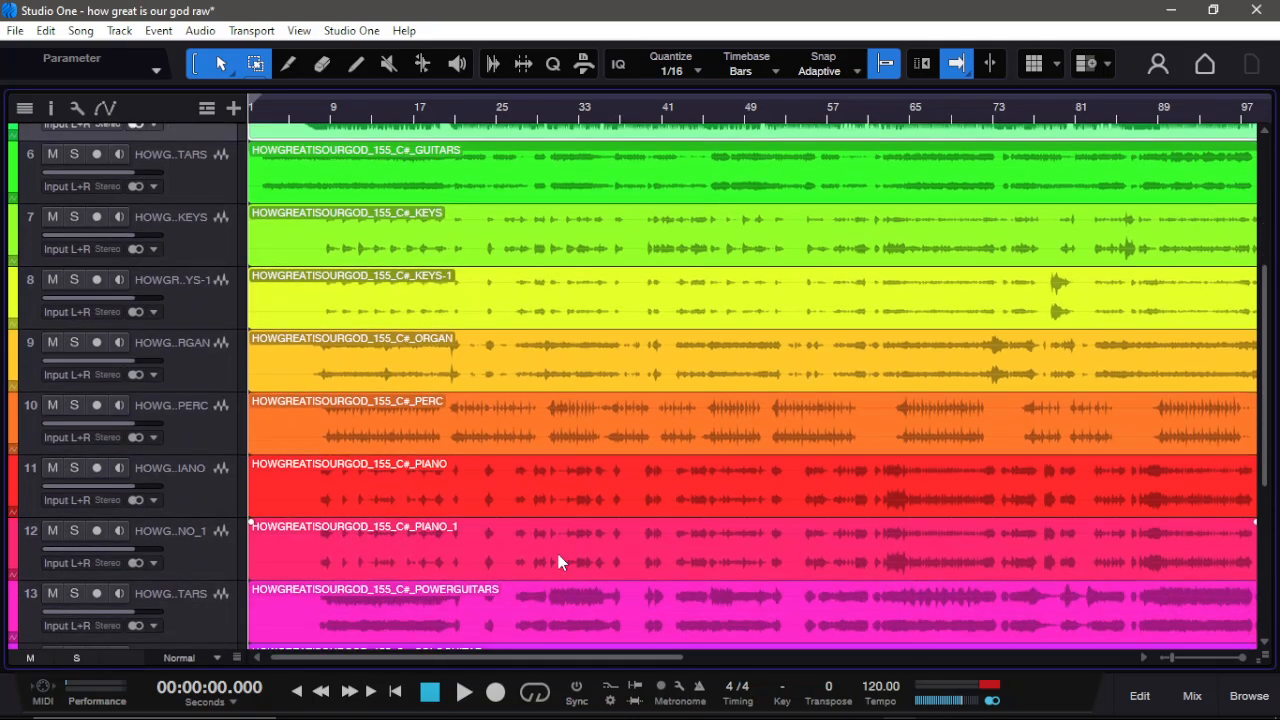
Step: Place the playhead at 40 seconds, turn the CUES event back down and lower the BRASS event's volume
{"action": "scroll", "coordinate": [558, 561], "scroll_direction": "up", "scroll_amount": 5}
{"action": "scroll", "coordinate": [558, 554], "scroll_direction": "up", "scroll_amount": 1}
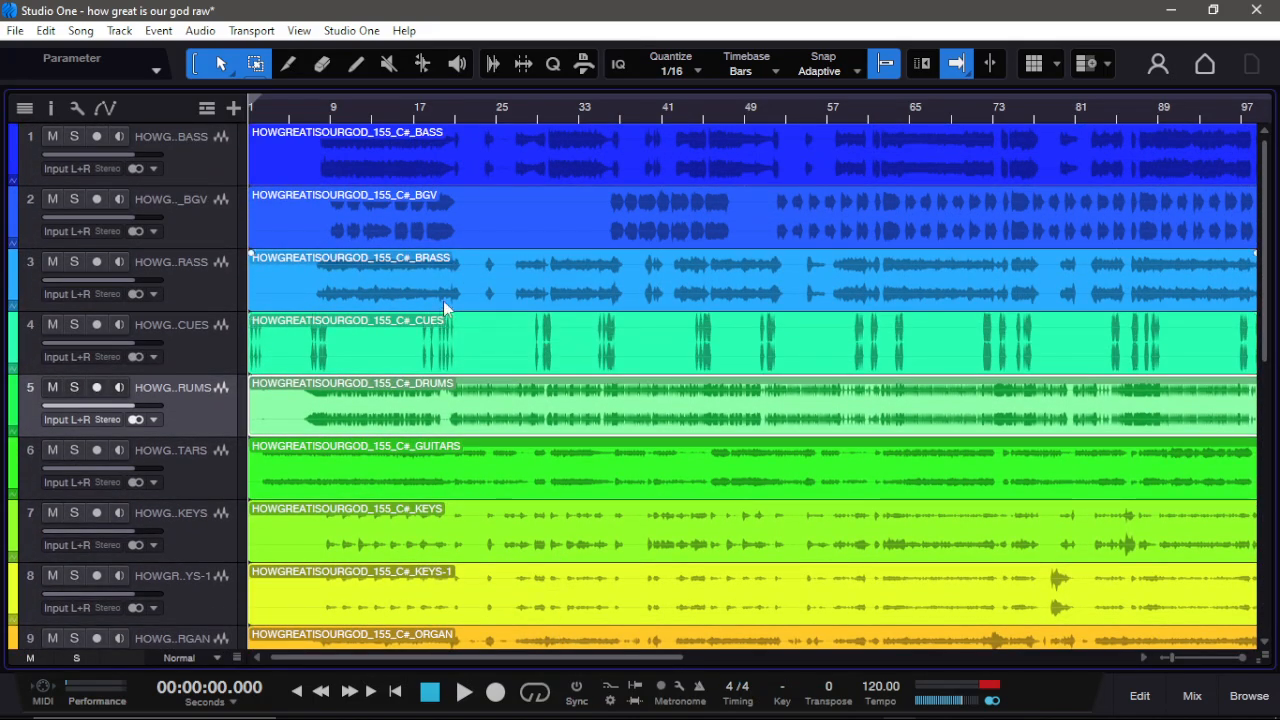
{"action": "left_click", "coordinate": [455, 330]}
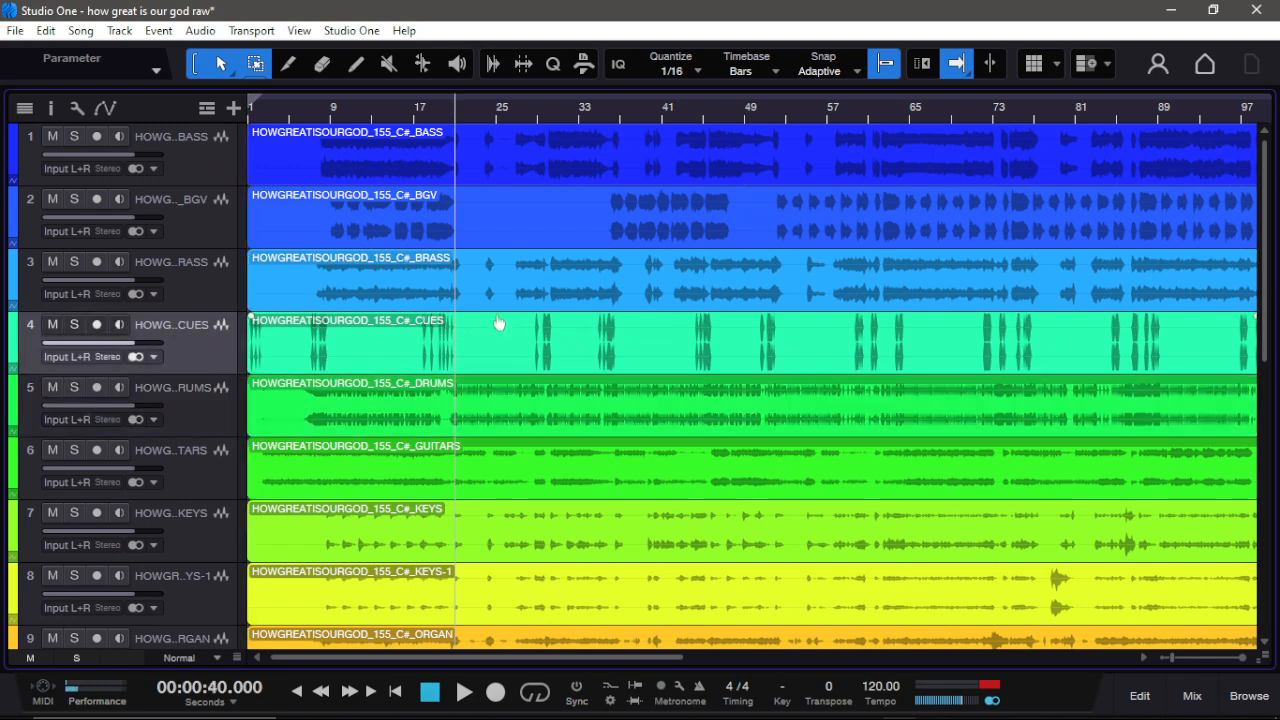
{"action": "left_click_drag", "start_coordinate": [500, 322], "coordinate": [511, 301]}
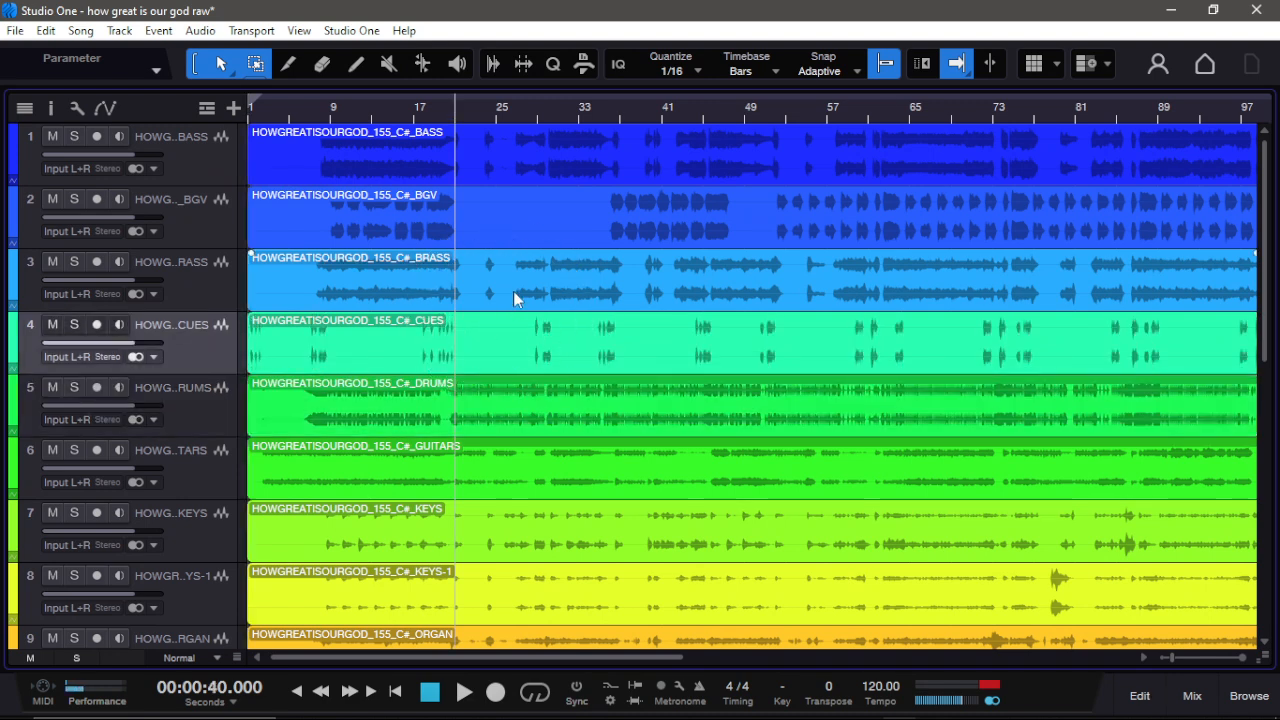
{"action": "left_click", "coordinate": [513, 296]}
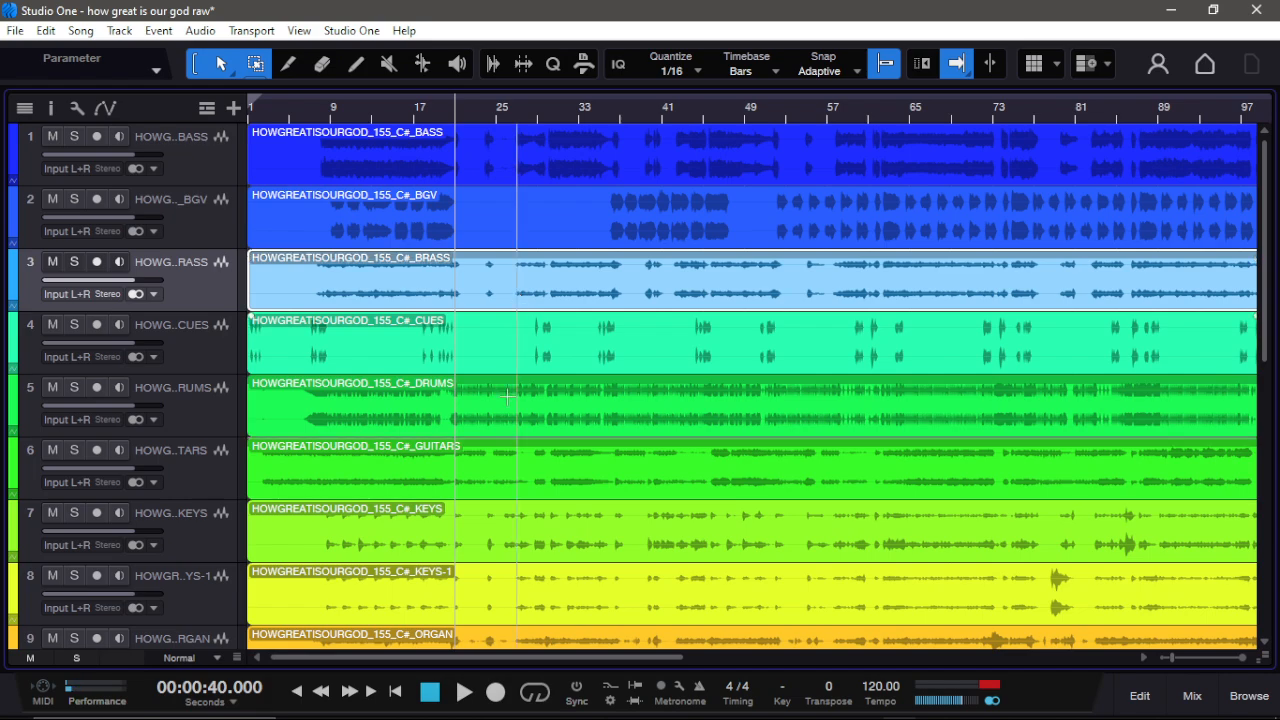
Step: Lower the volume of the SOLOGUITAR and POWERGUITARS audio events
{"action": "scroll", "coordinate": [507, 411], "scroll_direction": "down", "scroll_amount": 3}
{"action": "scroll", "coordinate": [507, 411], "scroll_direction": "down", "scroll_amount": 9}
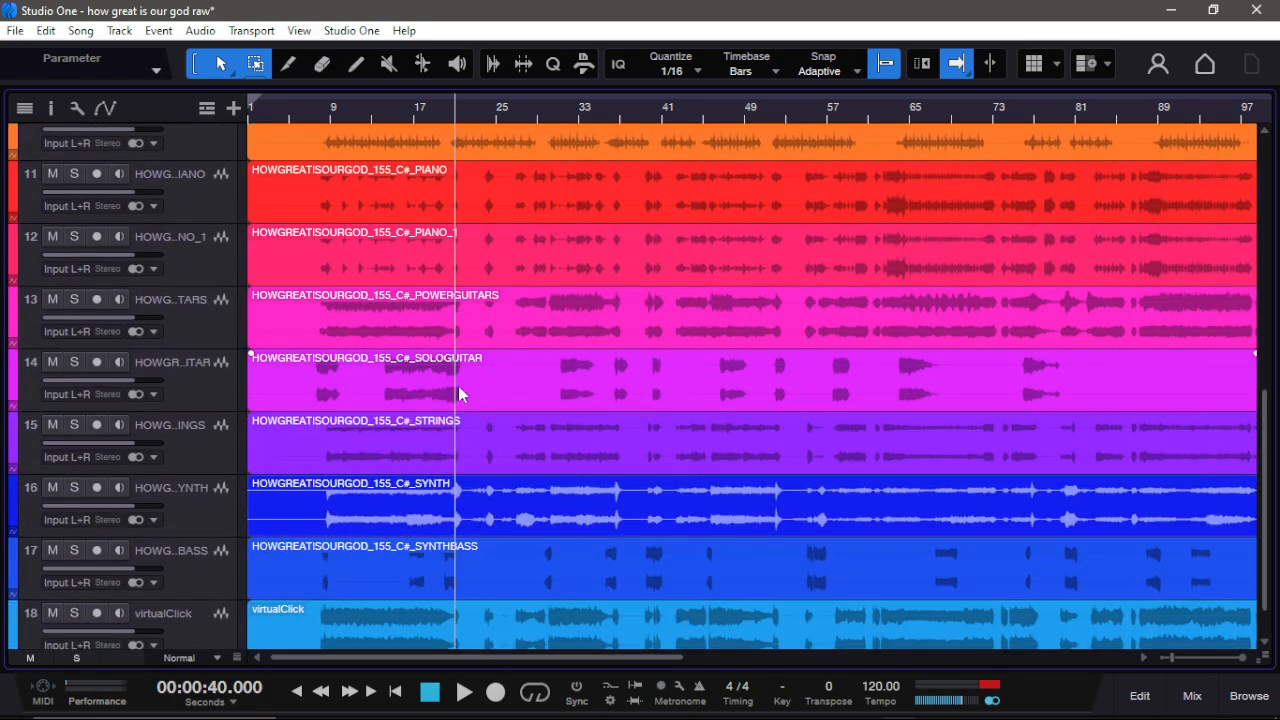
{"action": "left_click", "coordinate": [461, 394]}
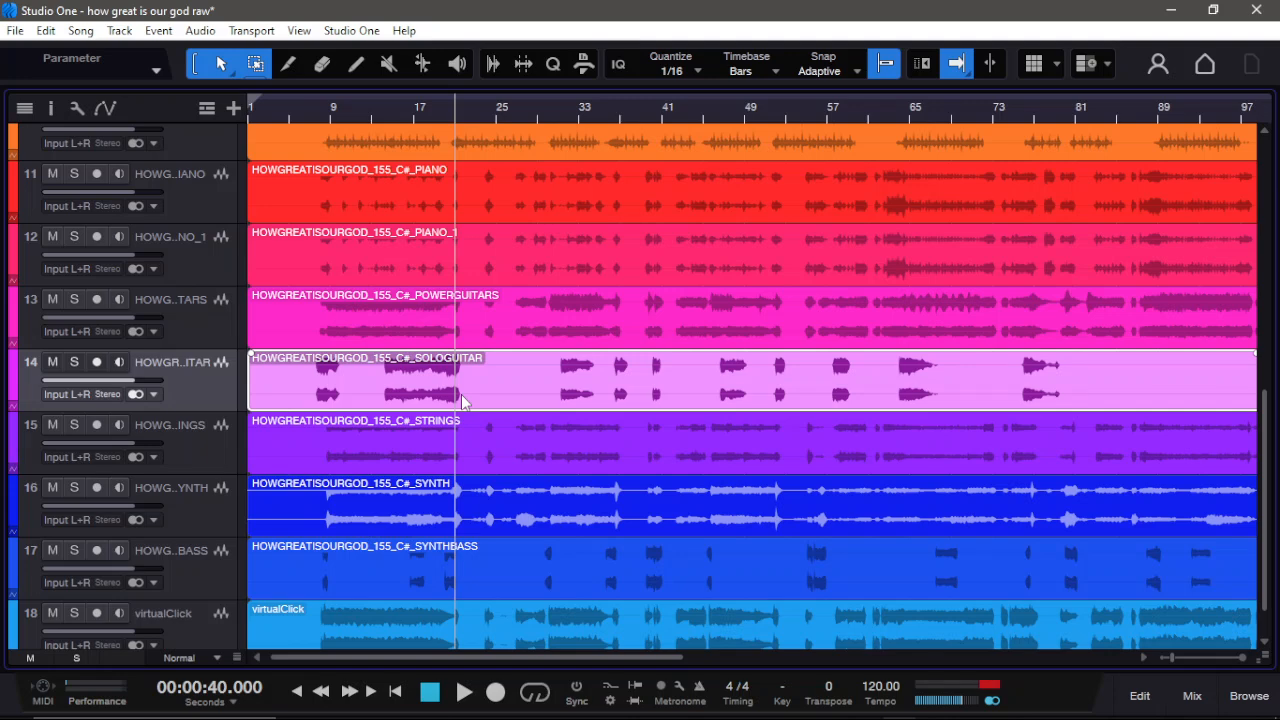
{"action": "left_click", "coordinate": [487, 339]}
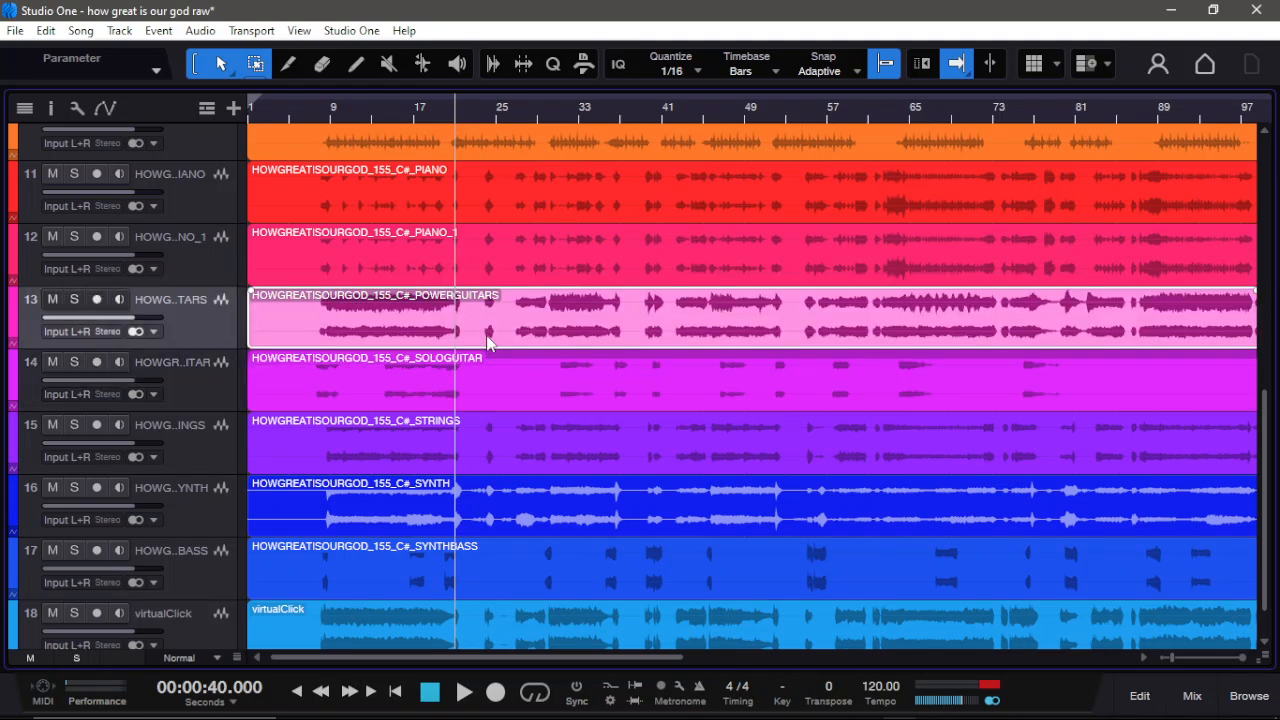
{"action": "key", "text": "alt+n"}
{"action": "scroll", "coordinate": [487, 343], "scroll_direction": "down", "scroll_amount": 1}
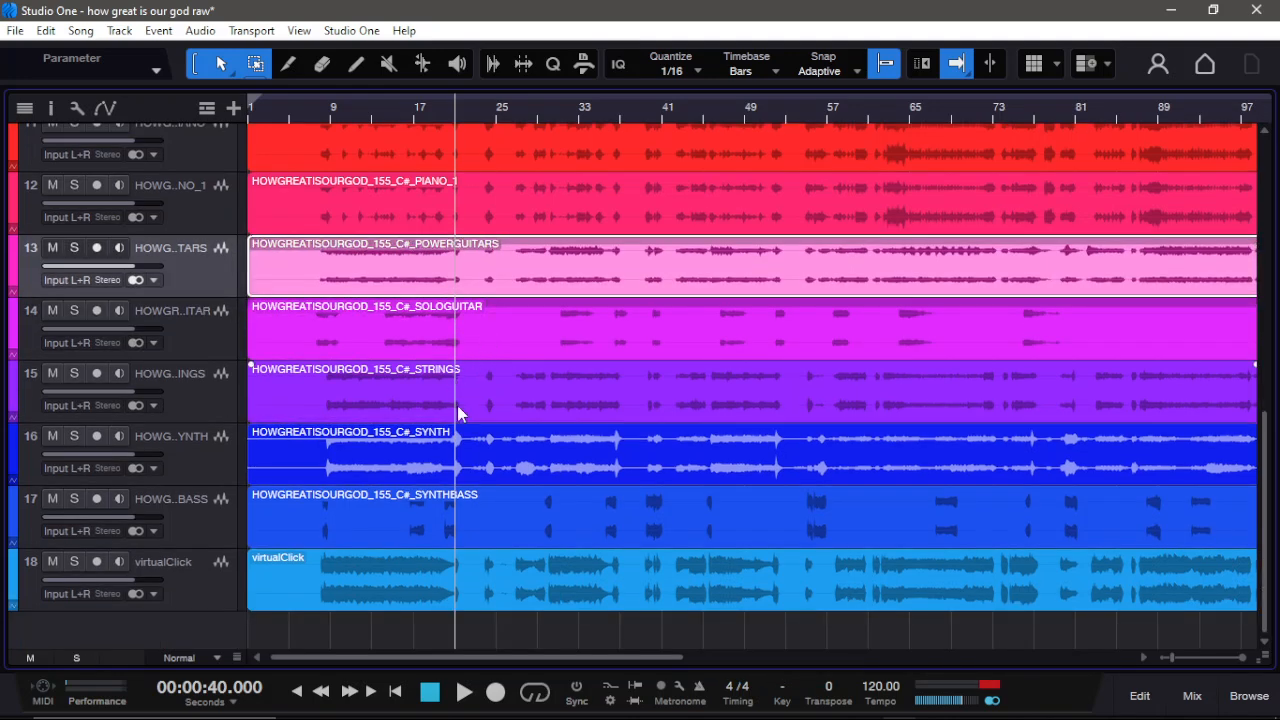
Step: Lower the volume of the STRINGS and SYNTH audio events
{"action": "left_click", "coordinate": [461, 414]}
{"action": "key", "text": "alt+n"}
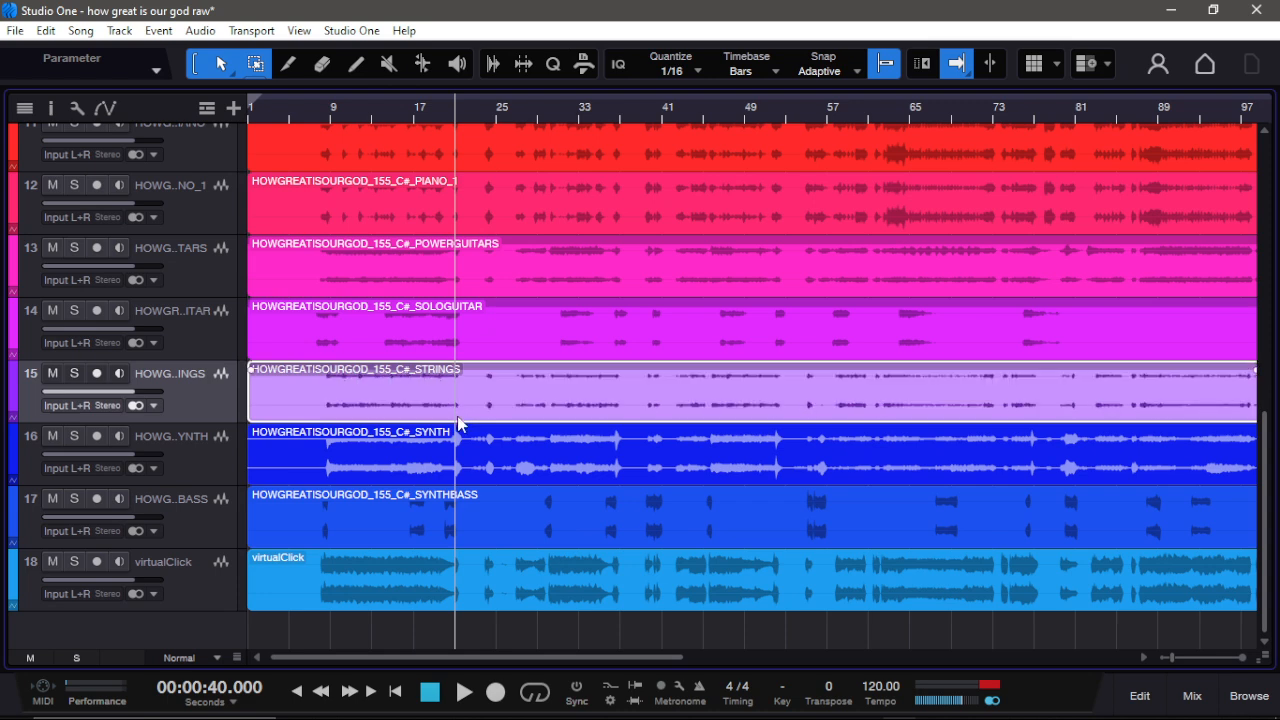
{"action": "left_click", "coordinate": [465, 467]}
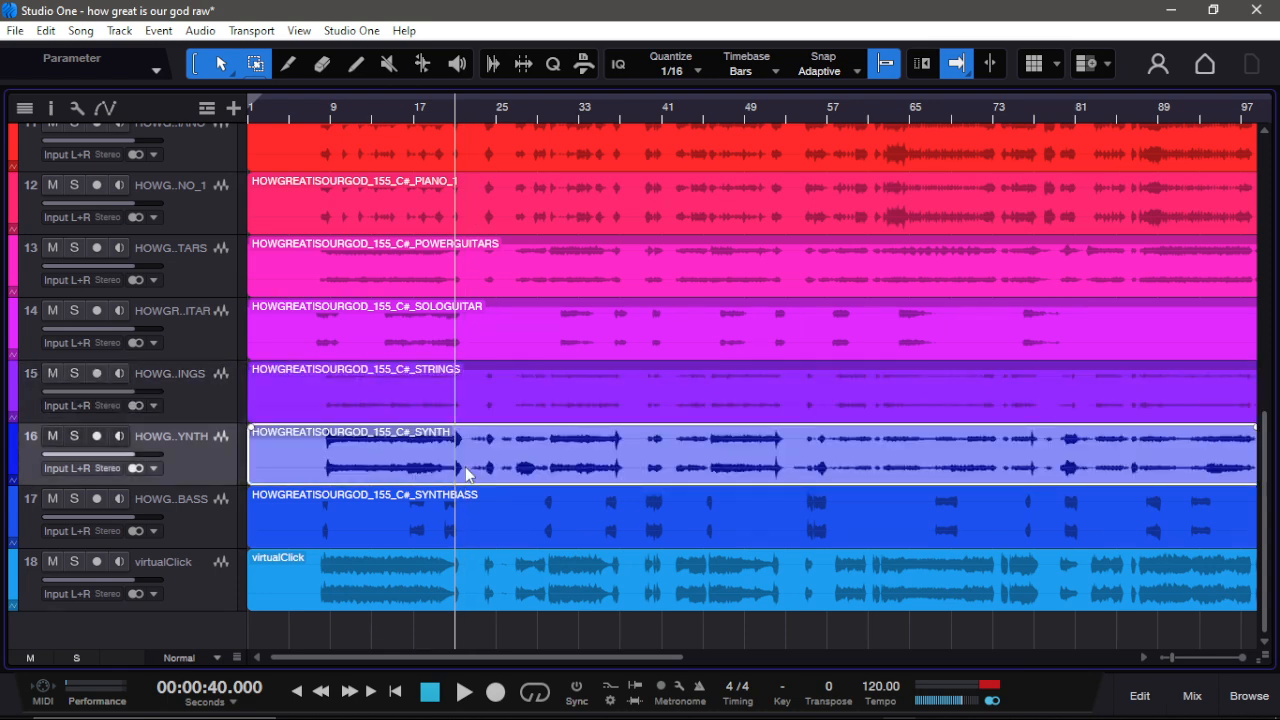
{"action": "key", "text": "alt+n"}
Step: Delete the virtualClick track
{"action": "left_click", "coordinate": [193, 575]}
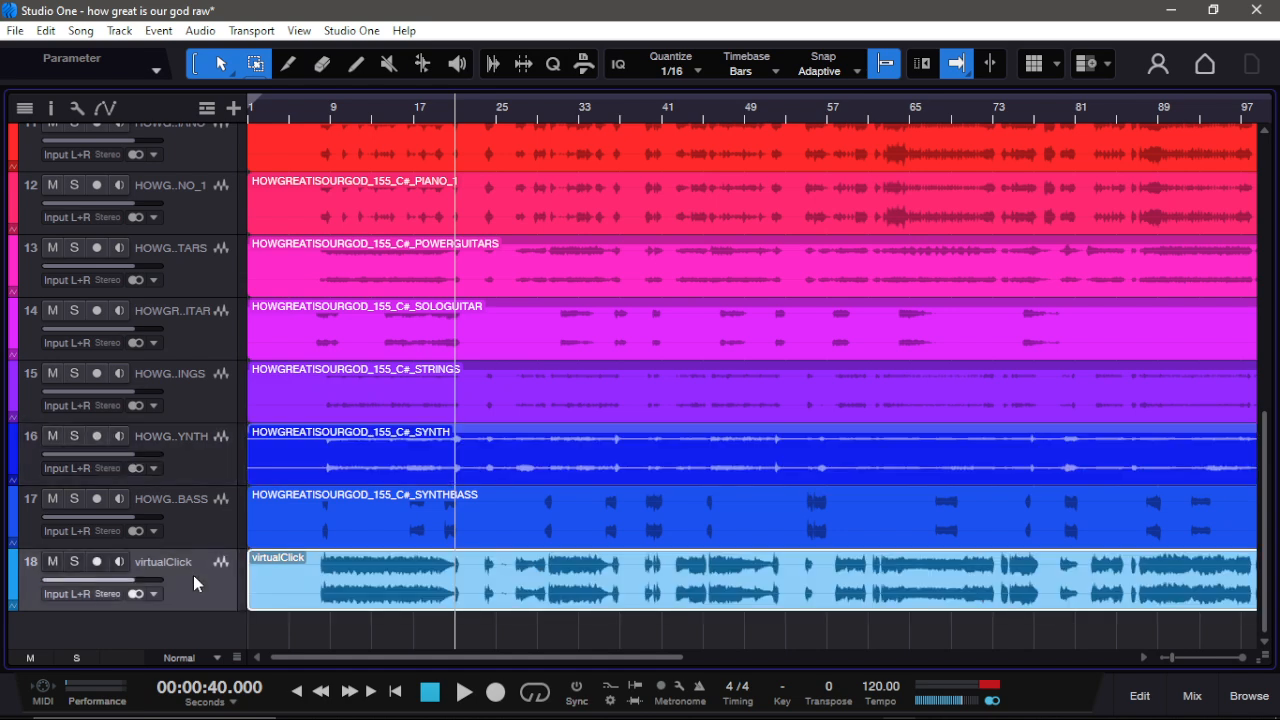
{"action": "key", "text": "Delete"}
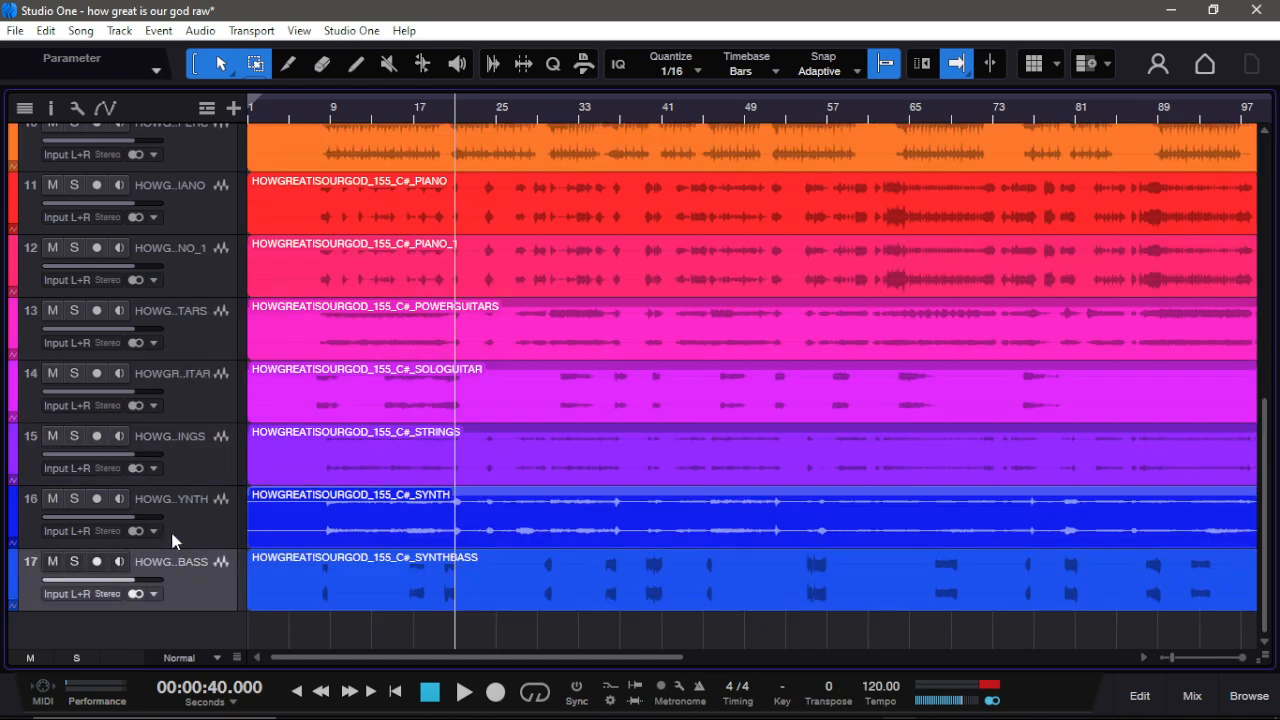
Step: Lower the volume of the ORGAN audio event, comparing it with the previous level by undoing and redoing the change
{"action": "scroll", "coordinate": [170, 528], "scroll_direction": "up", "scroll_amount": 2}
{"action": "scroll", "coordinate": [221, 384], "scroll_direction": "up", "scroll_amount": 2}
{"action": "scroll", "coordinate": [221, 384], "scroll_direction": "up", "scroll_amount": 5}
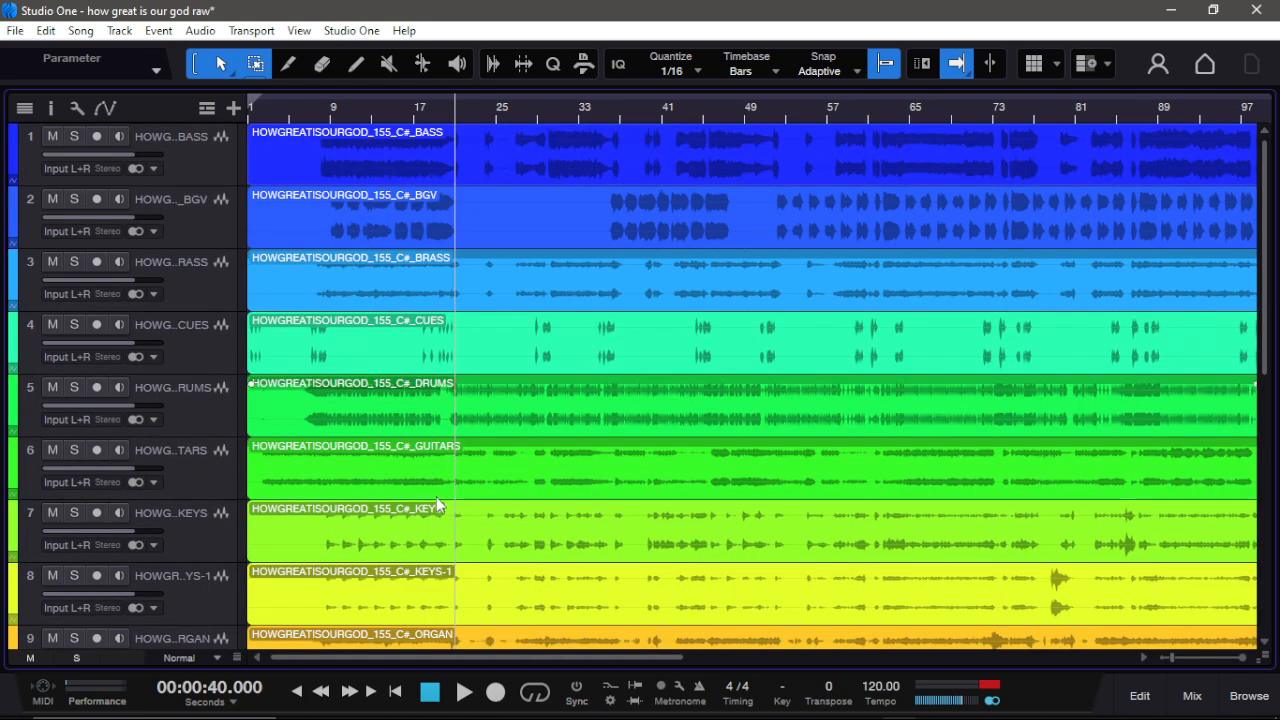
{"action": "left_click", "coordinate": [436, 494]}
{"action": "scroll", "coordinate": [340, 398], "scroll_direction": "down", "scroll_amount": 5}
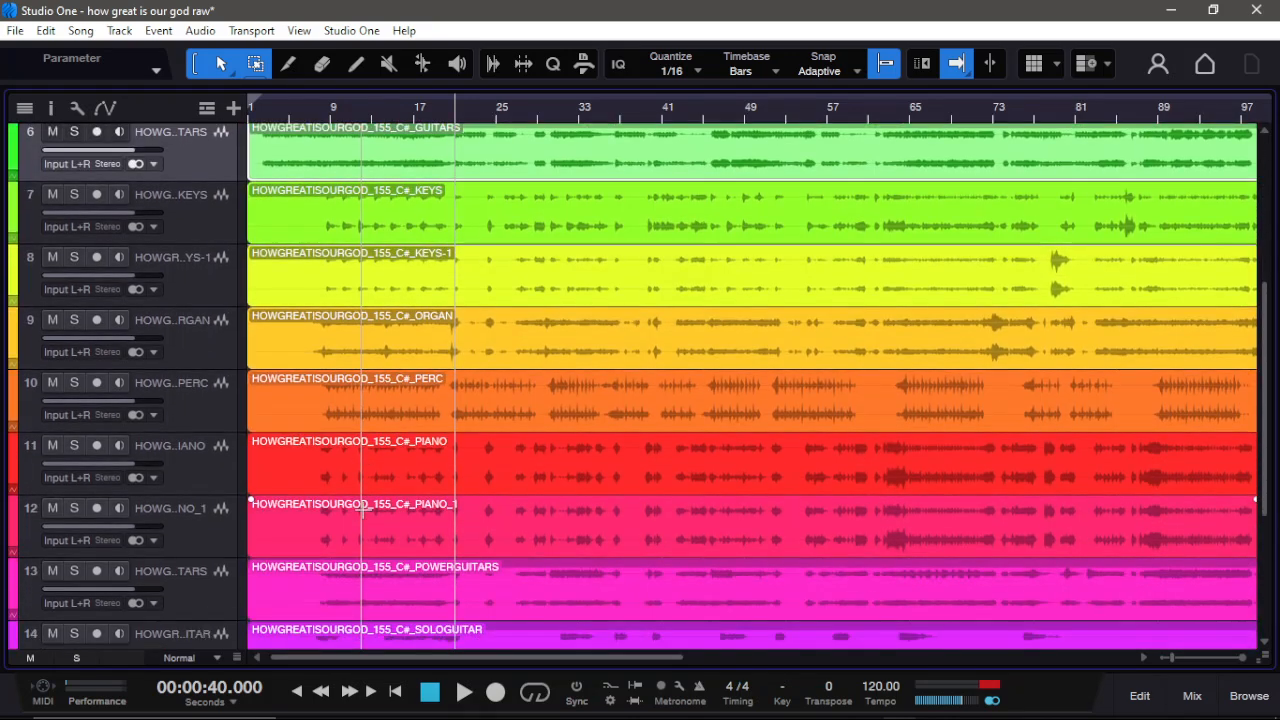
{"action": "left_click", "coordinate": [342, 340]}
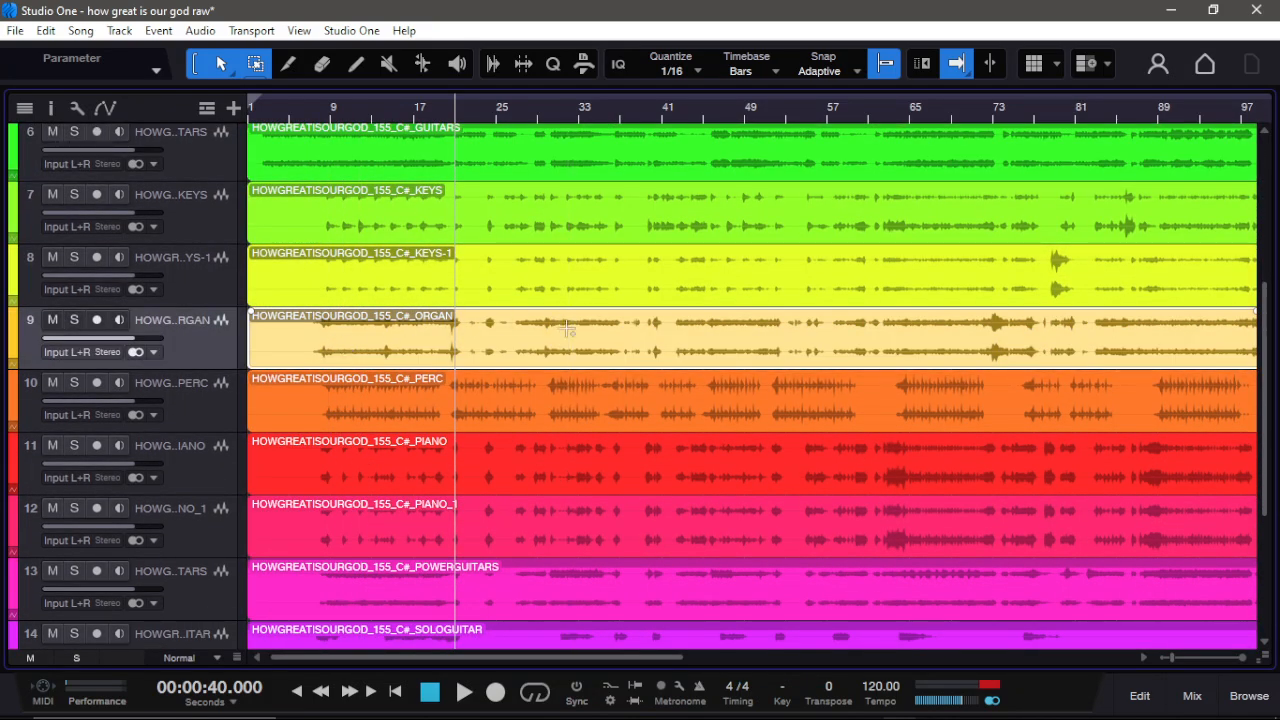
{"action": "left_click_drag", "start_coordinate": [567, 329], "coordinate": [564, 331]}
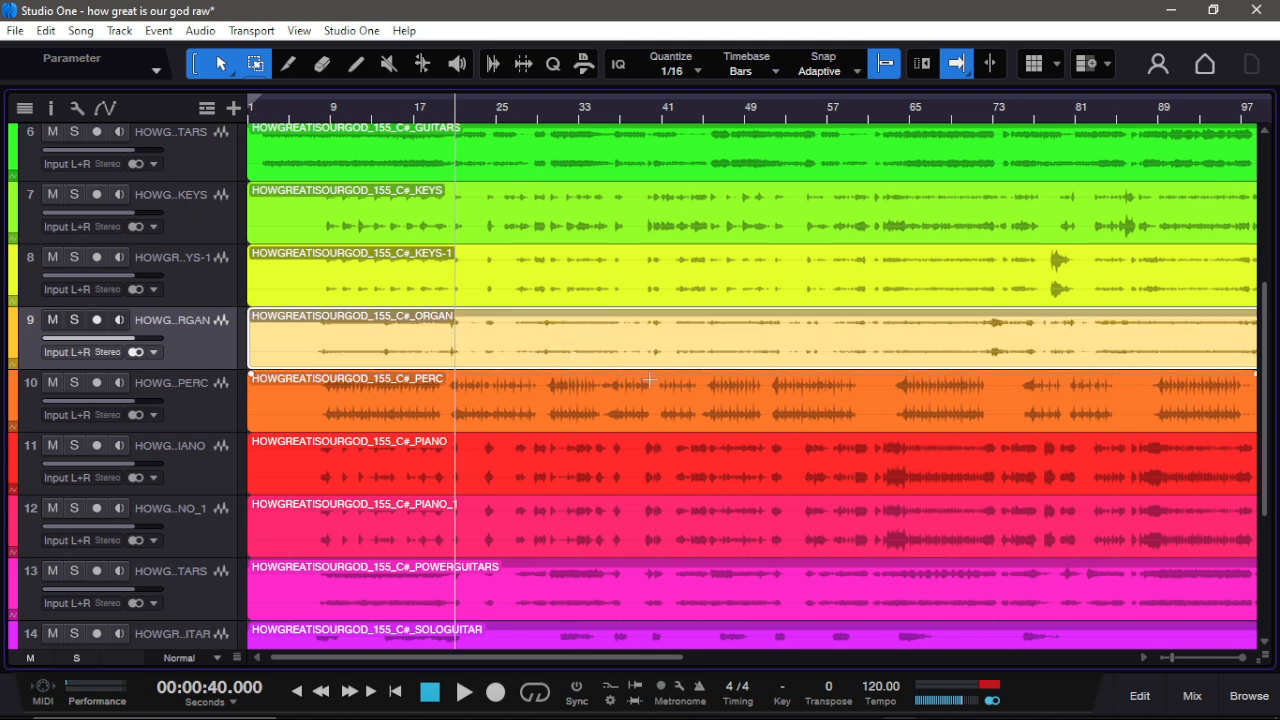
{"action": "key", "text": "ctrl+z"}
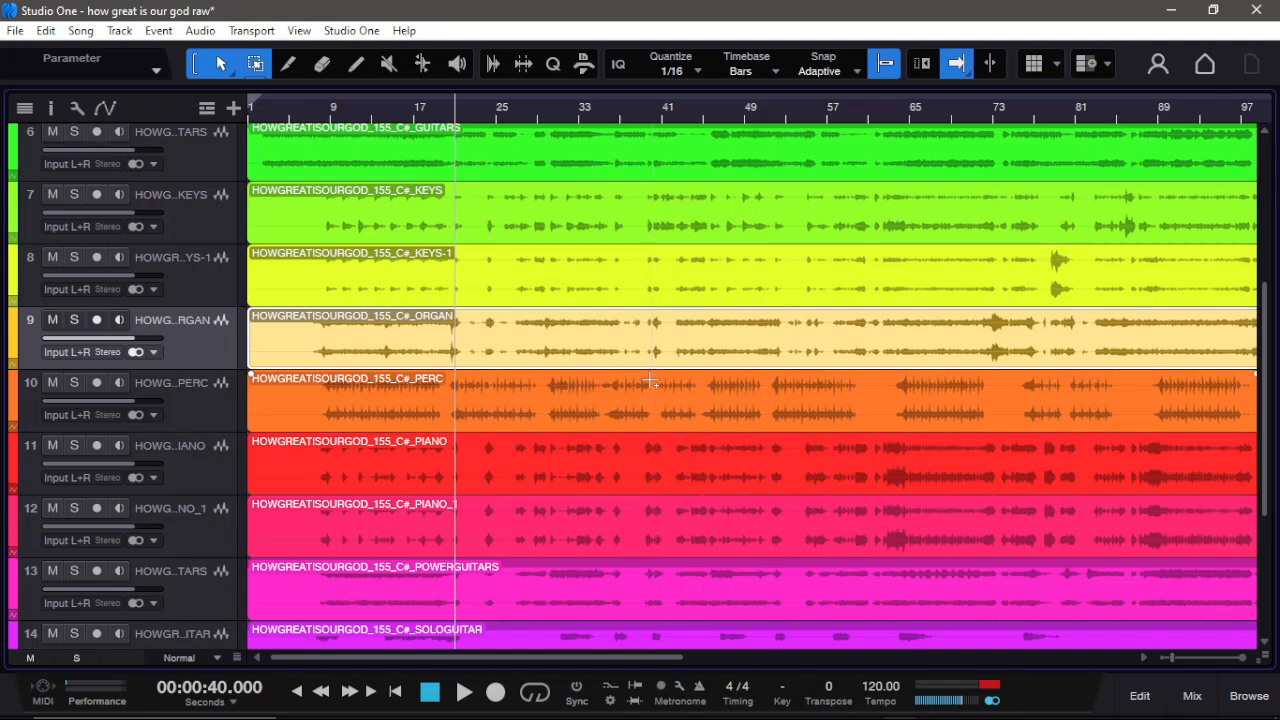
{"action": "key", "text": "ctrl+y"}
Step: Play the whole arrangement from 40 seconds, lower the SYNTHBASS event's volume, and stop playback with the BASS event selected
{"action": "key", "text": "z"}
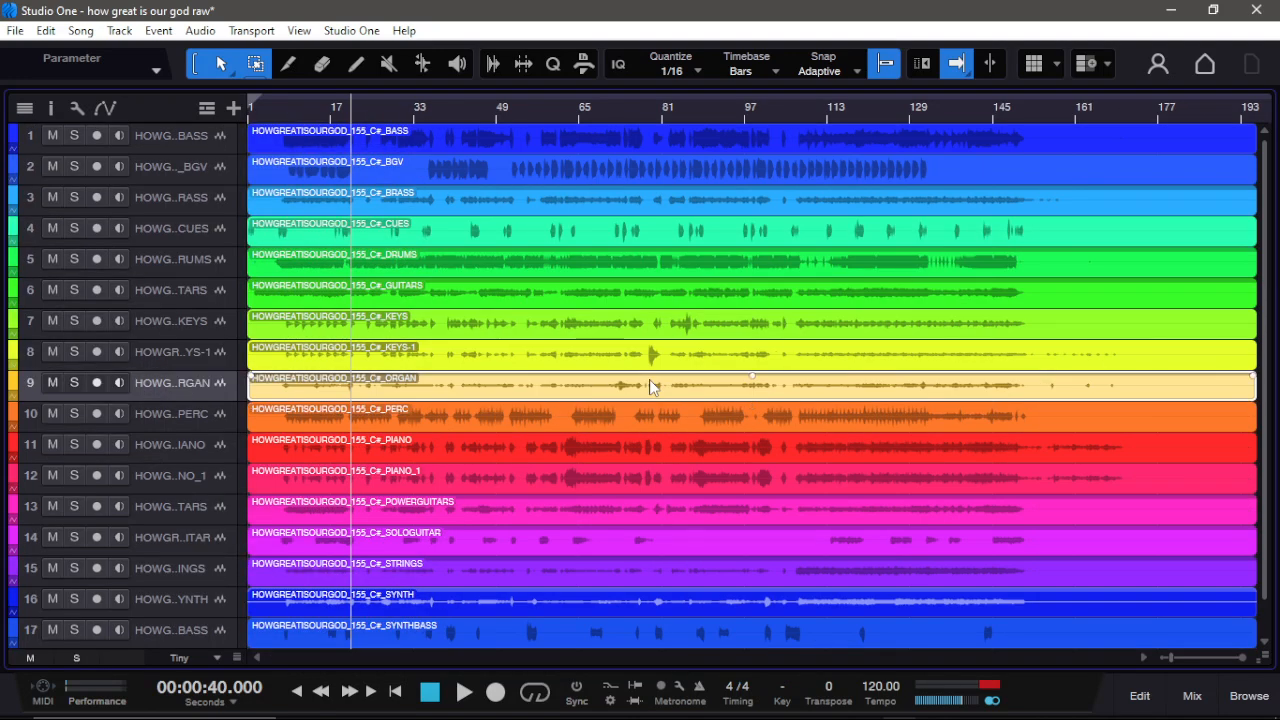
{"action": "key", "text": "space"}
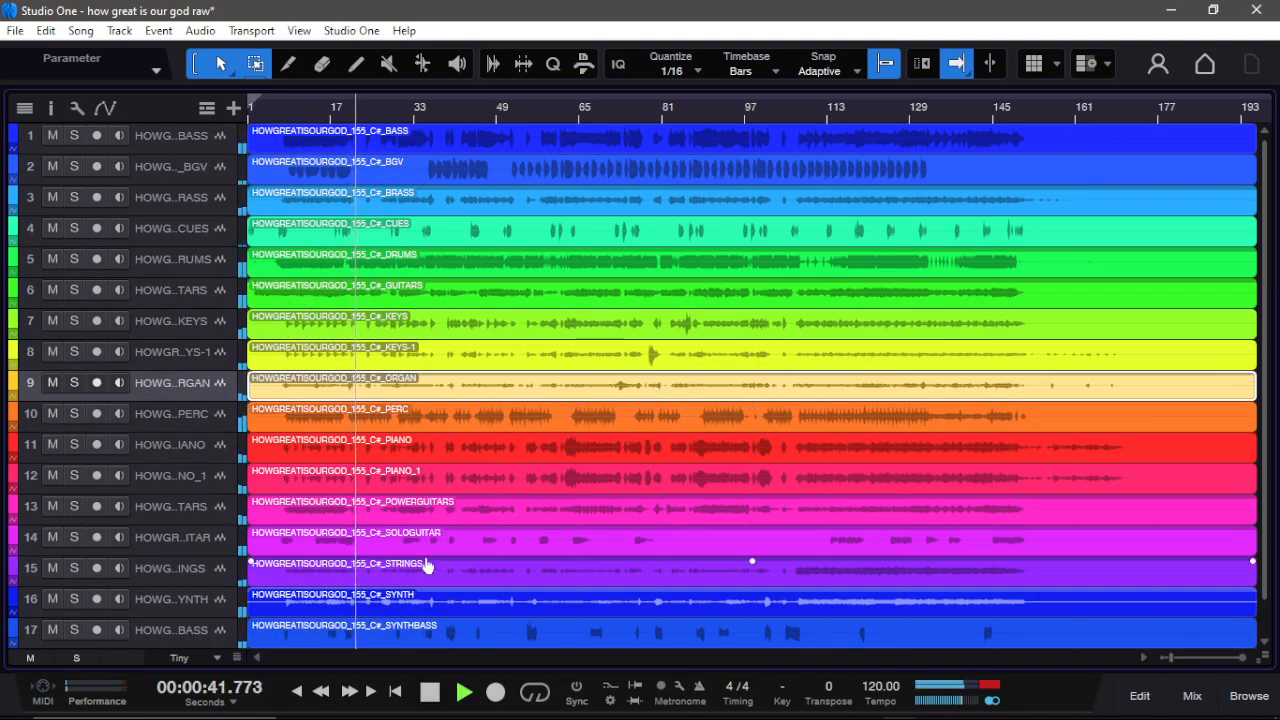
{"action": "scroll", "coordinate": [421, 565], "scroll_direction": "down", "scroll_amount": 1}
{"action": "left_click", "coordinate": [429, 635]}
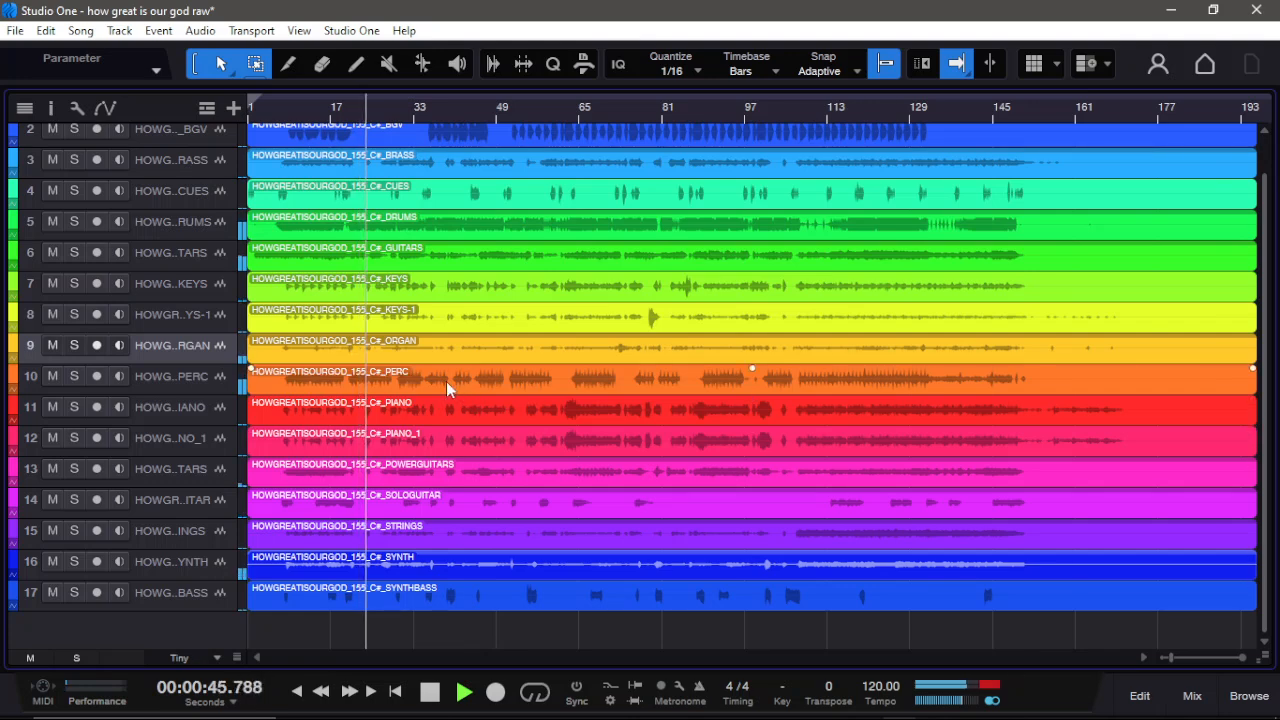
{"action": "scroll", "coordinate": [446, 381], "scroll_direction": "up", "scroll_amount": 1}
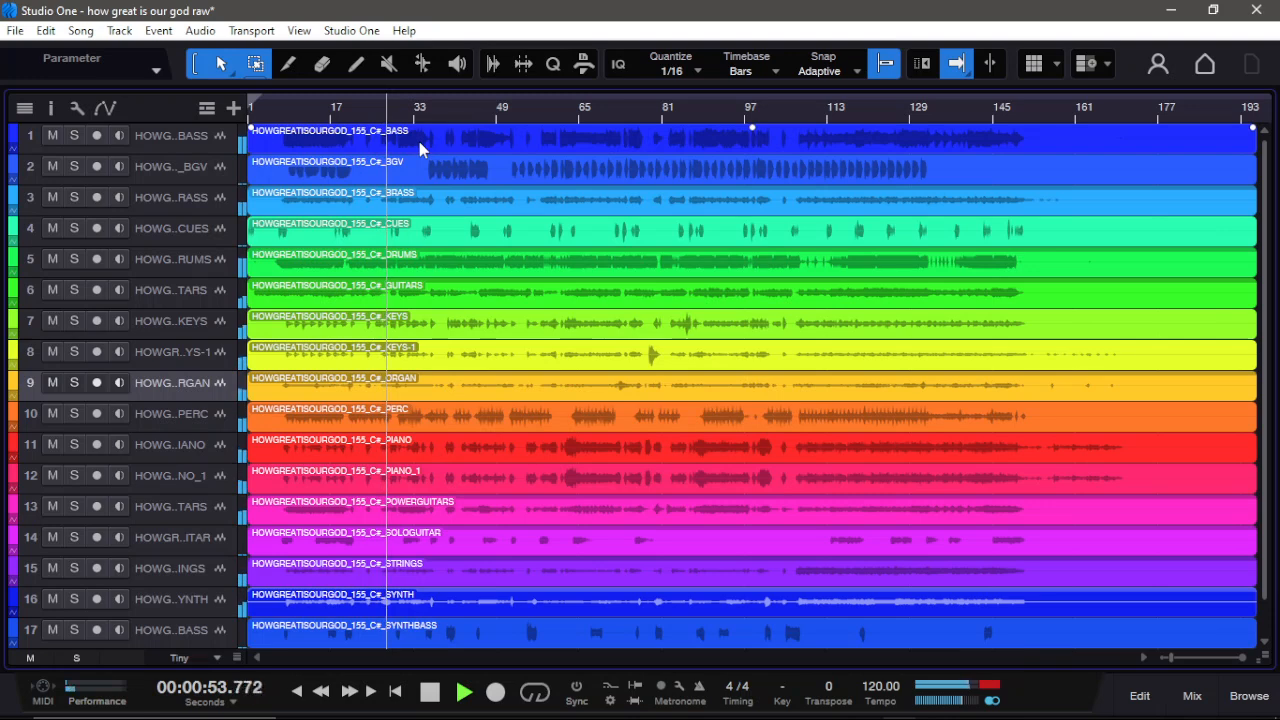
{"action": "scroll", "coordinate": [424, 508], "scroll_direction": "down", "scroll_amount": 1}
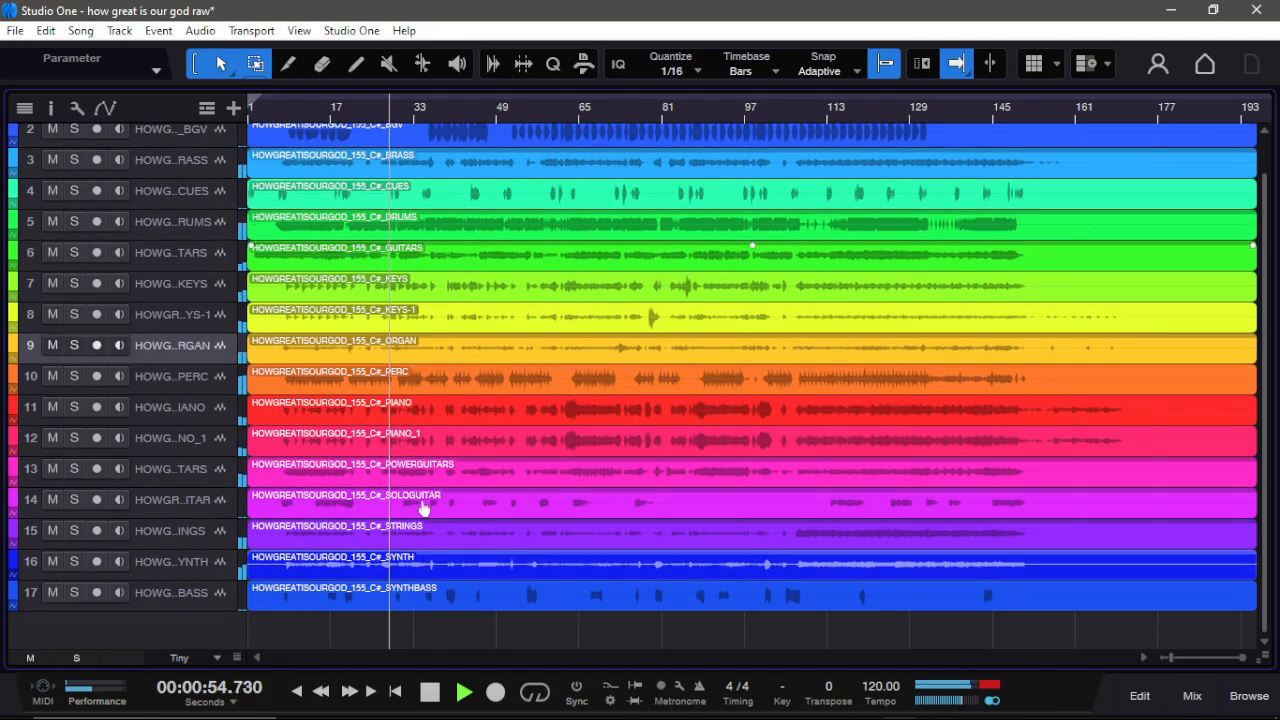
{"action": "left_click", "coordinate": [426, 600]}
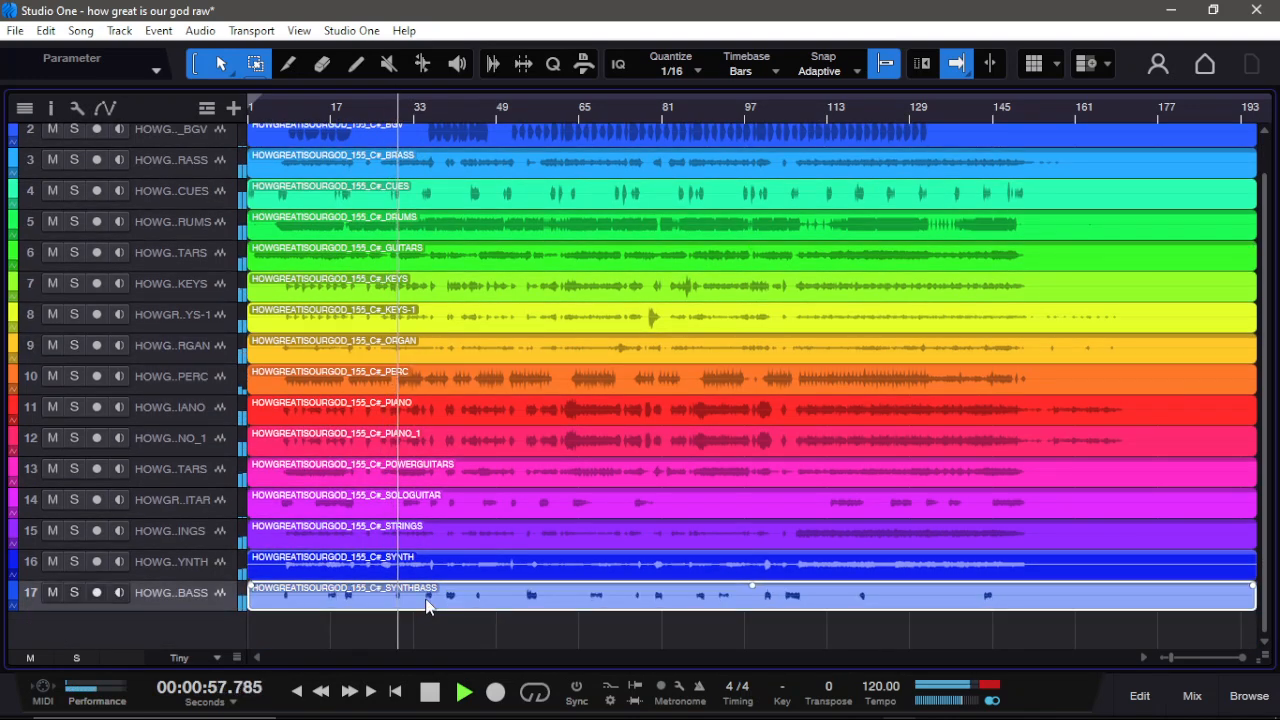
{"action": "scroll", "coordinate": [401, 447], "scroll_direction": "up", "scroll_amount": 1}
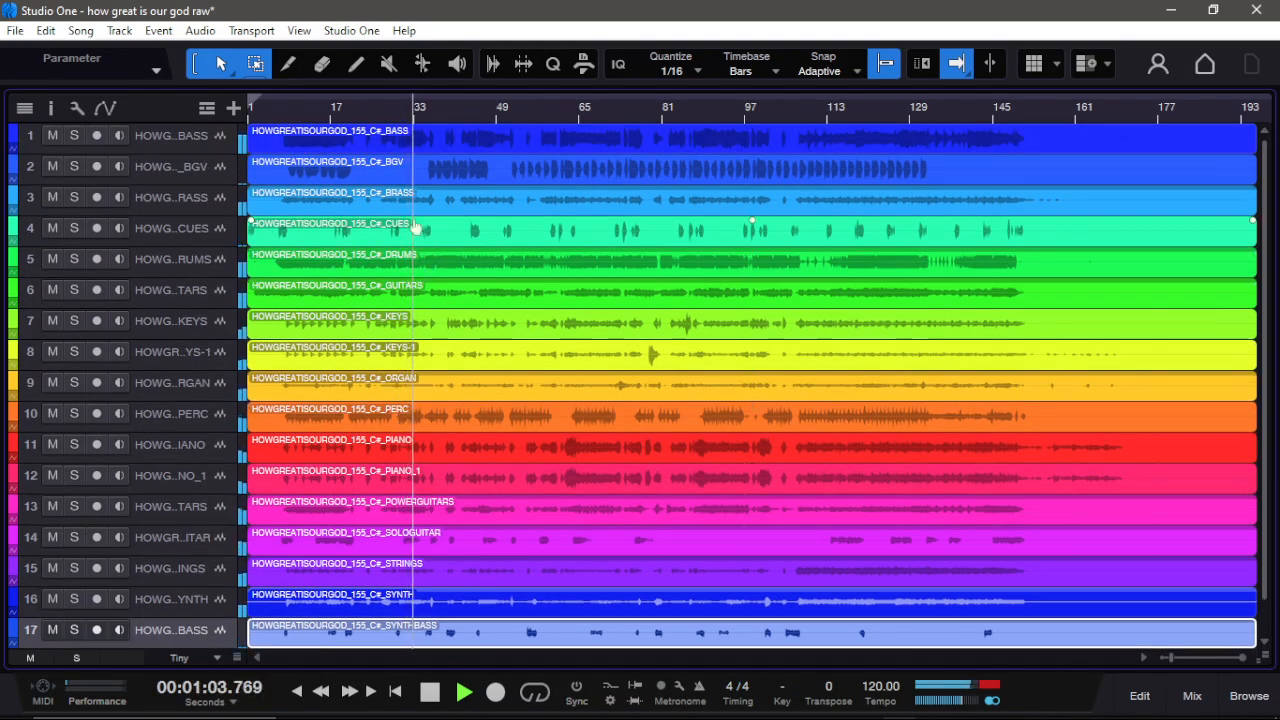
{"action": "left_click", "coordinate": [397, 142]}
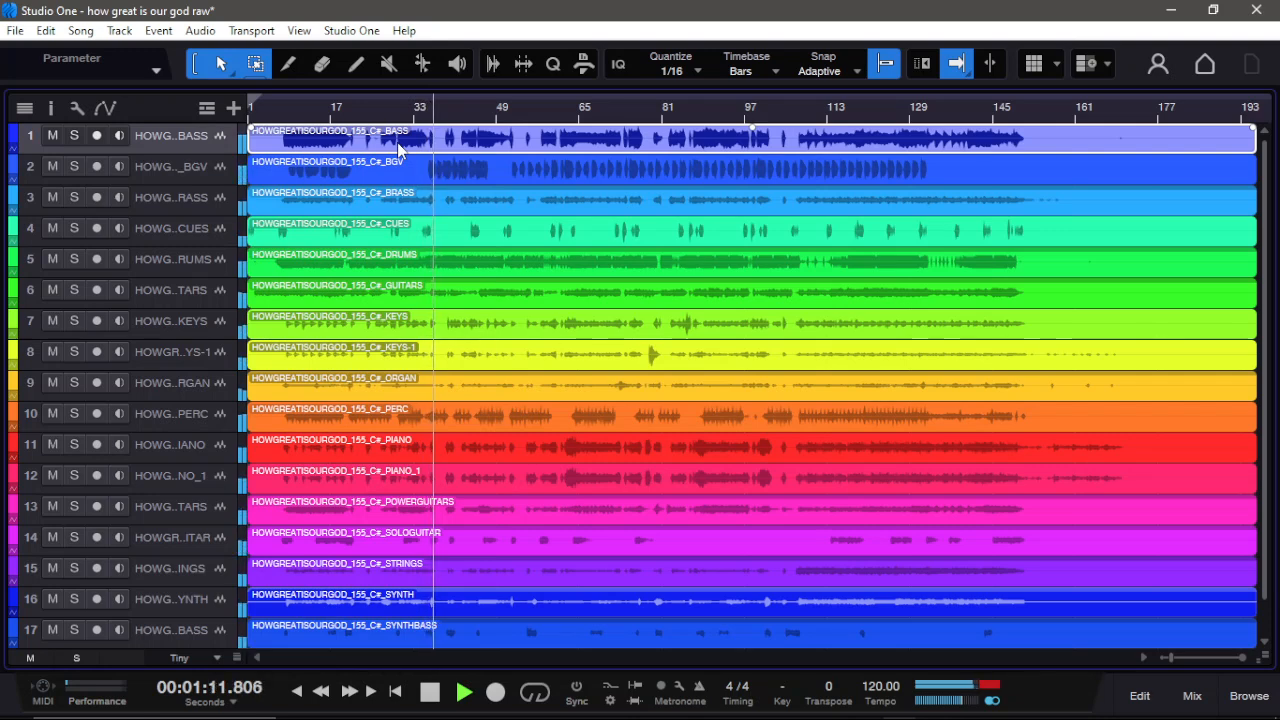
{"action": "key", "text": "space"}
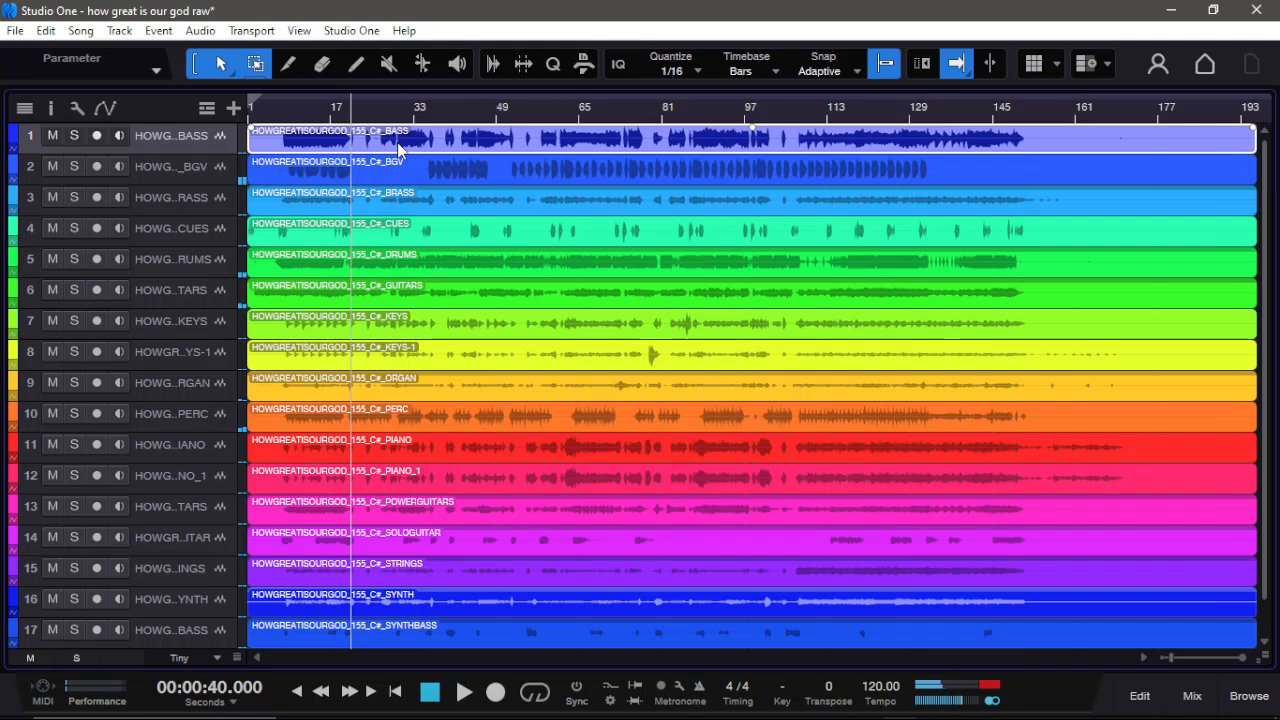
Step: Look over the channels in the mixer and rename the GUITARS track as guitars
{"action": "key", "text": "F3"}
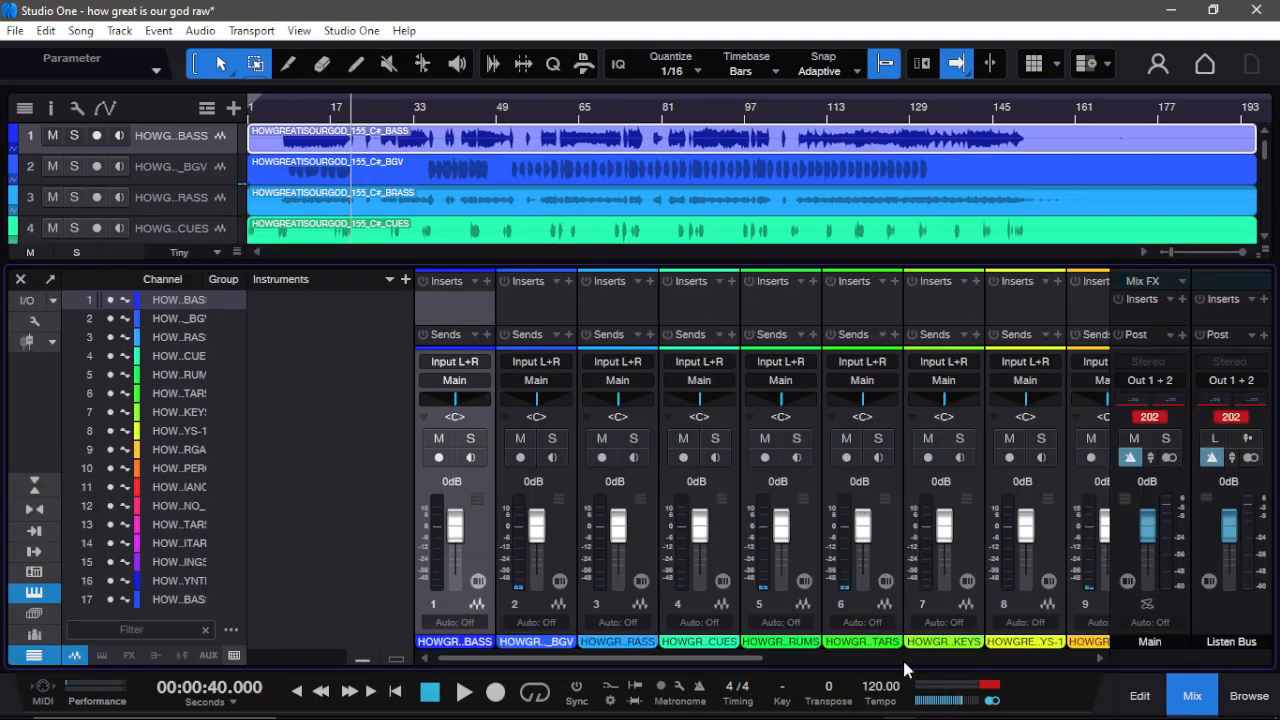
{"action": "left_click_drag", "start_coordinate": [640, 659], "coordinate": [972, 684]}
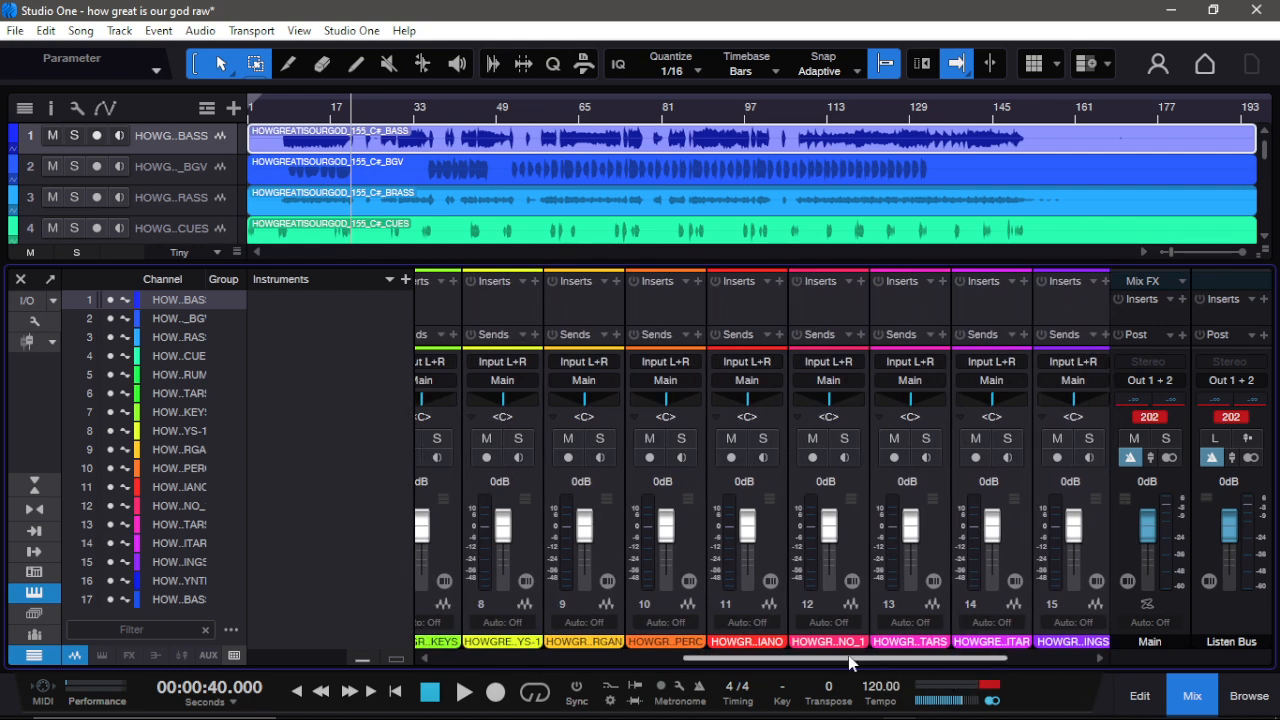
{"action": "key", "text": "F3"}
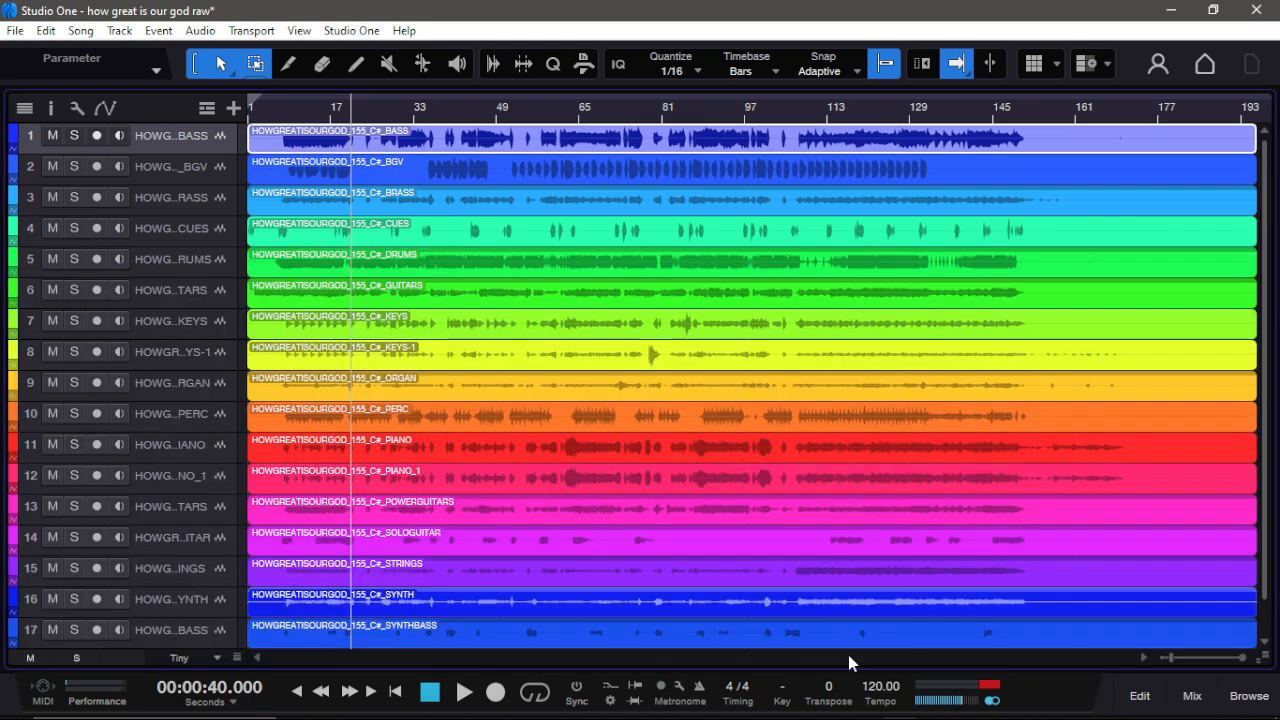
{"action": "double_click", "coordinate": [198, 292]}
{"action": "type", "text": "gui"}
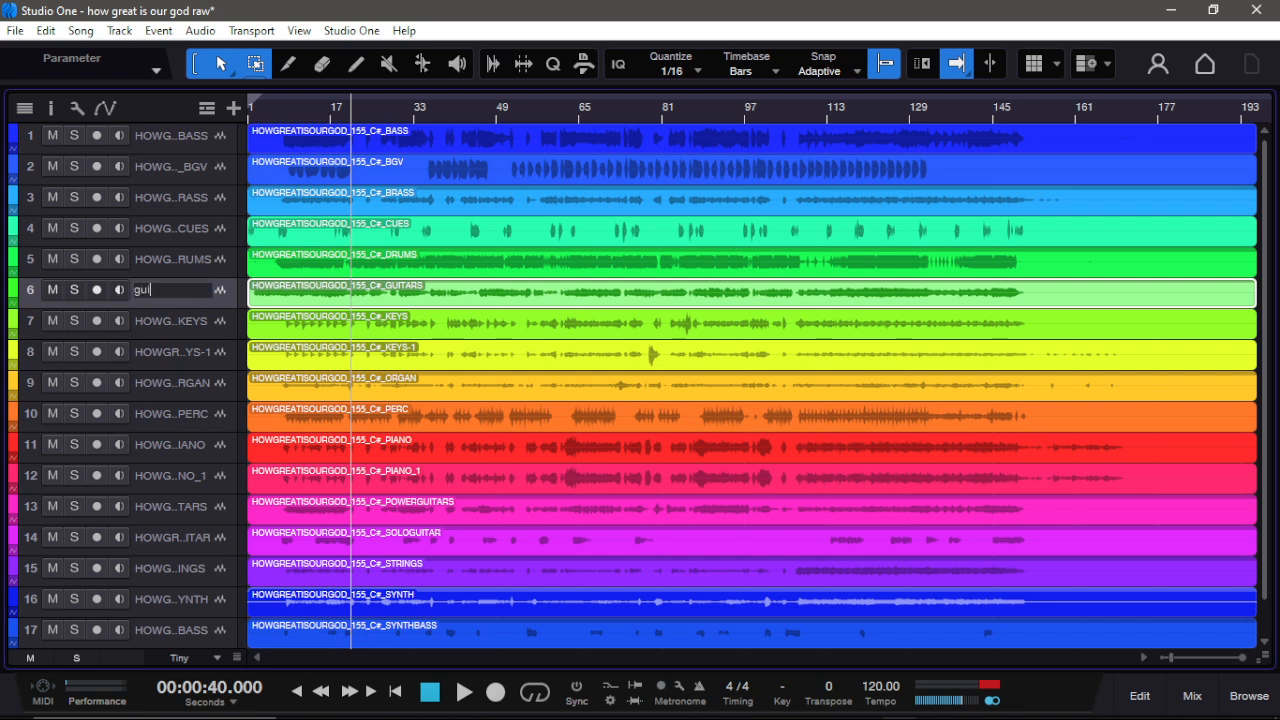
{"action": "type", "text": "tars"}
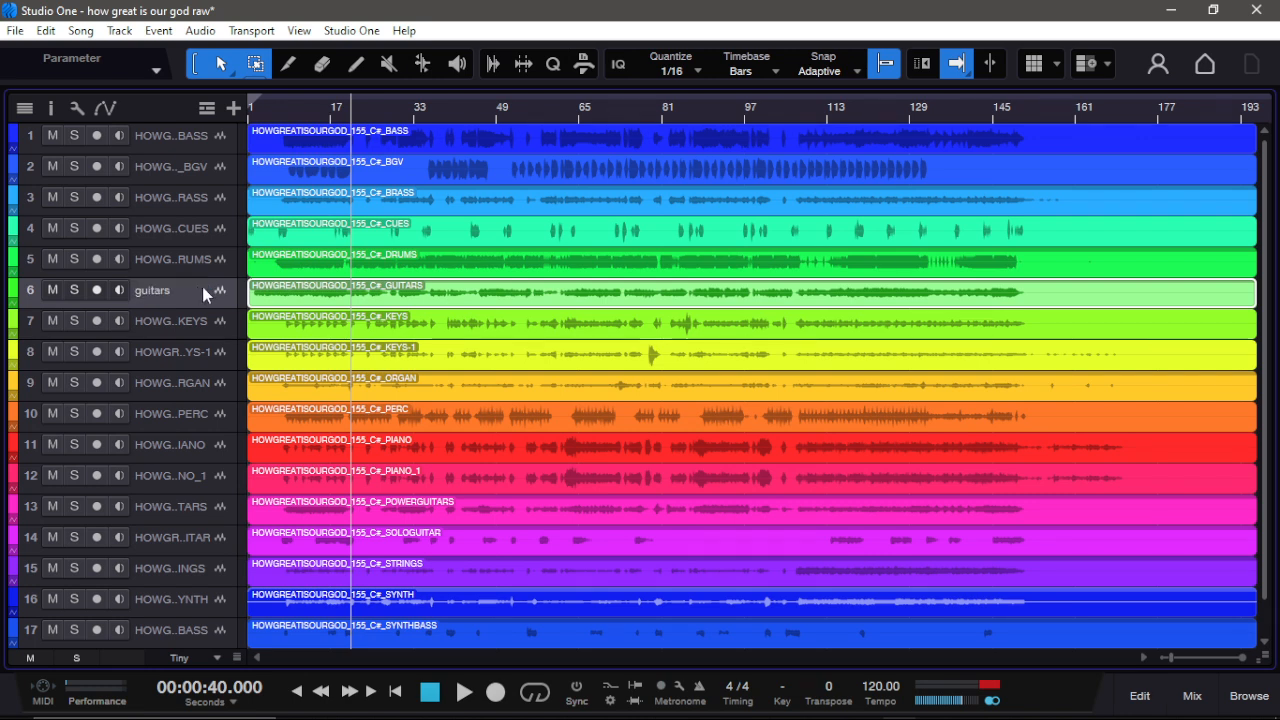
Step: Rename the POWERGUITARS track as power guitars
{"action": "left_click", "coordinate": [172, 510]}
{"action": "double_click", "coordinate": [171, 509]}
{"action": "type", "text": "power g"}
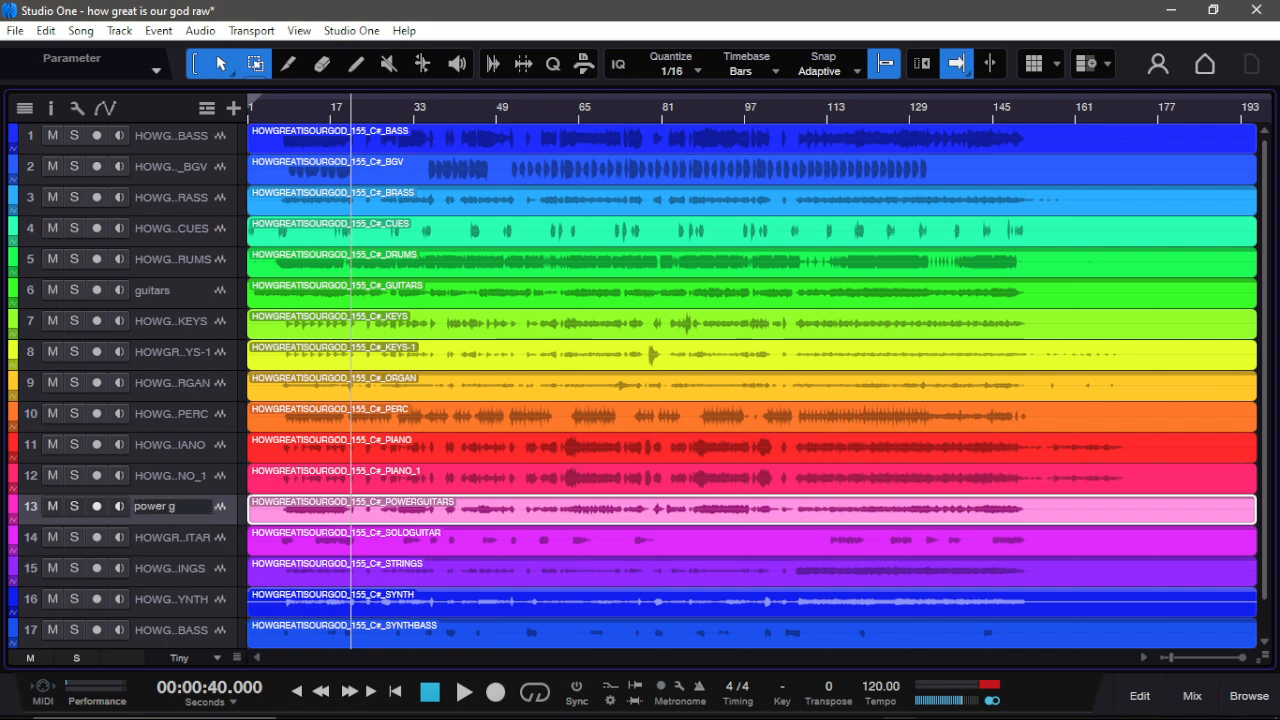
{"action": "type", "text": "uitars"}
{"action": "key", "text": "Return"}
{"action": "left_click", "coordinate": [173, 526]}
{"action": "key", "text": "F3"}
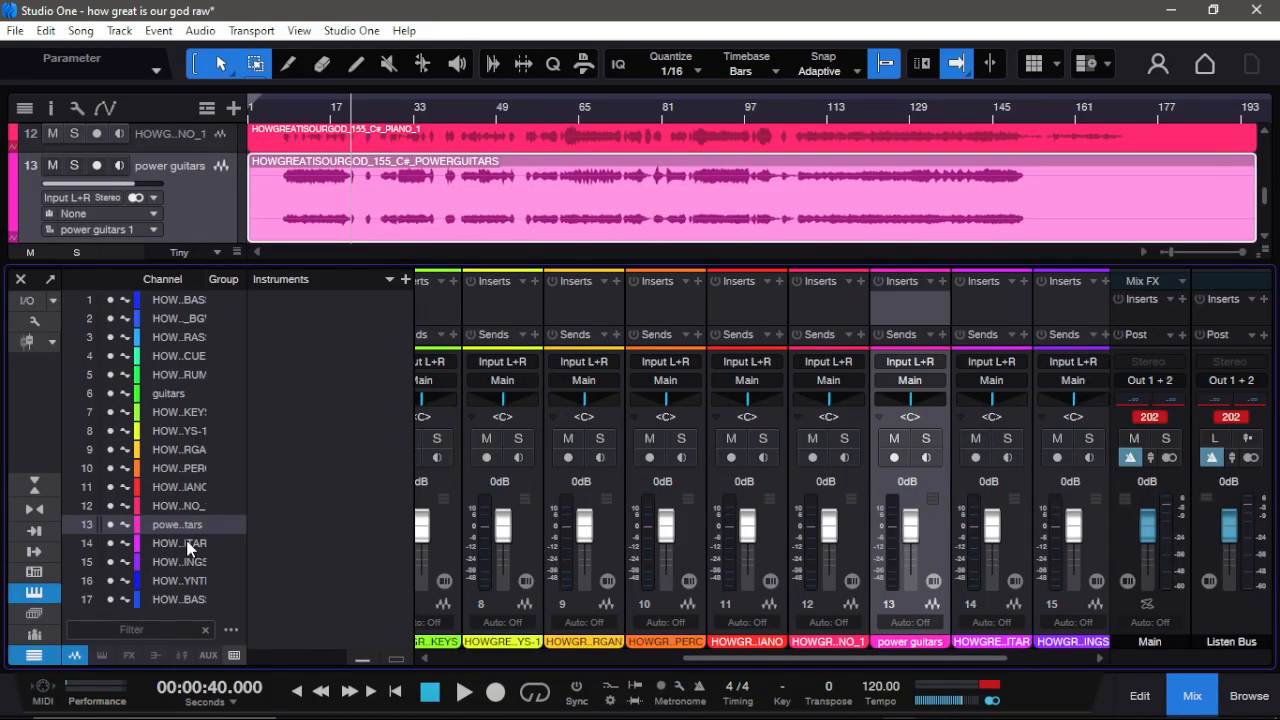
{"action": "key", "text": "F3"}
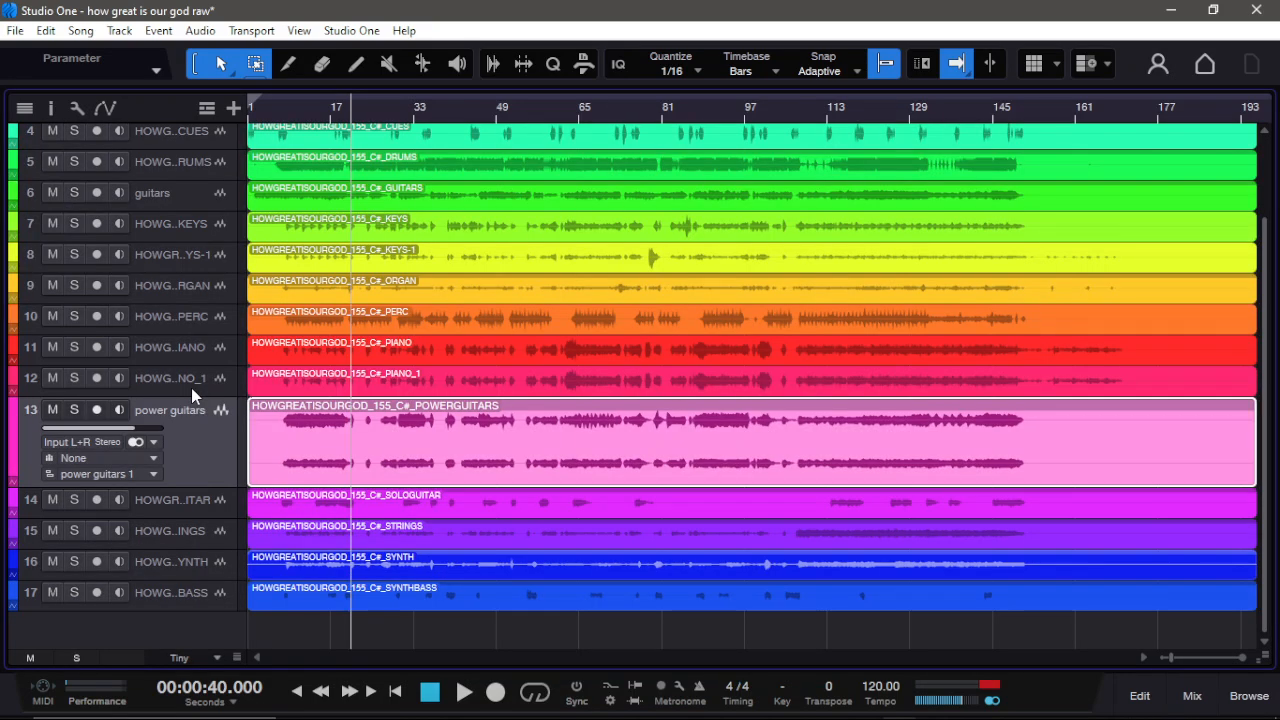
Step: Rename the SOLOGUITAR track as solo guitar
{"action": "left_click", "coordinate": [200, 499]}
{"action": "double_click", "coordinate": [193, 497]}
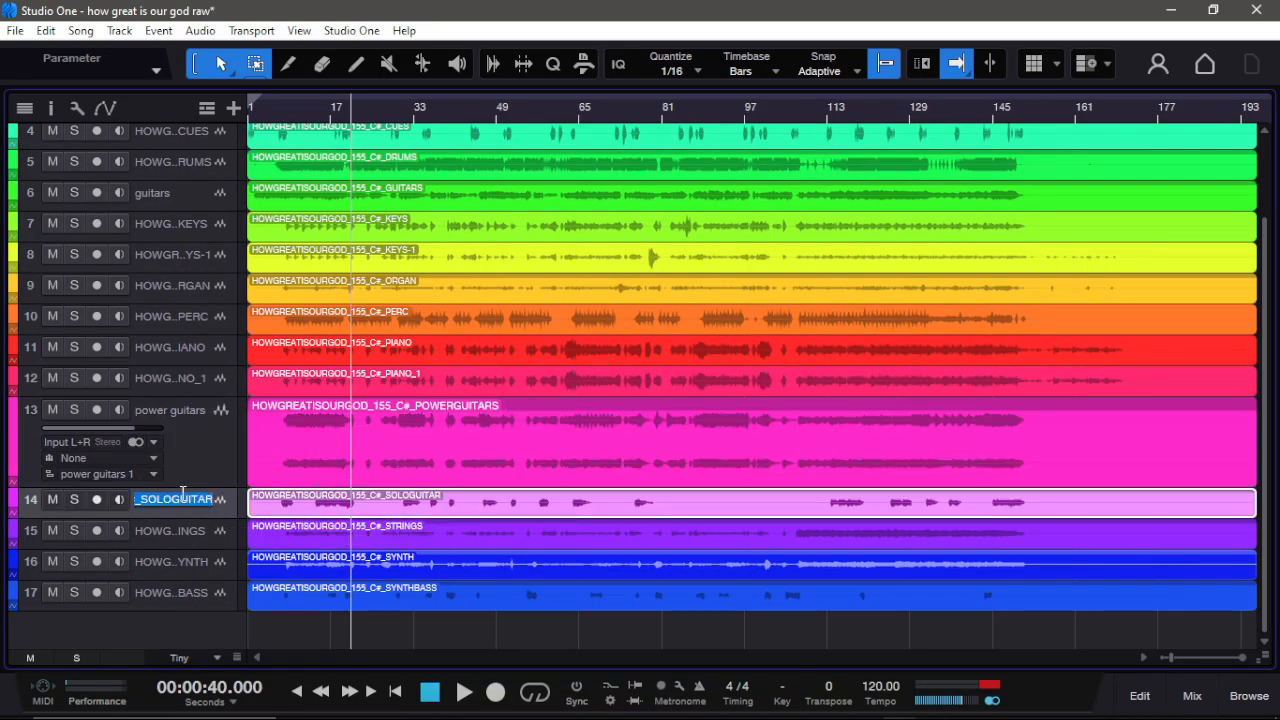
{"action": "type", "text": "solo guit"}
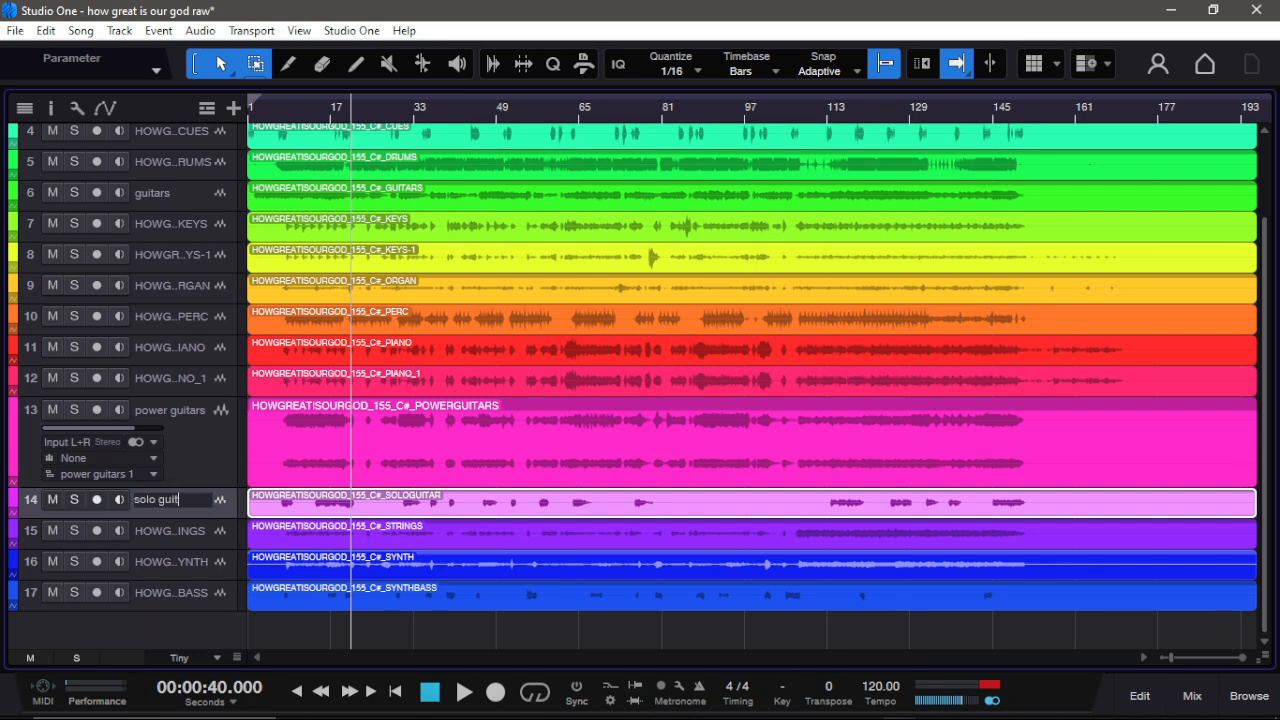
{"action": "scroll", "coordinate": [181, 493], "scroll_direction": "up", "scroll_amount": 3}
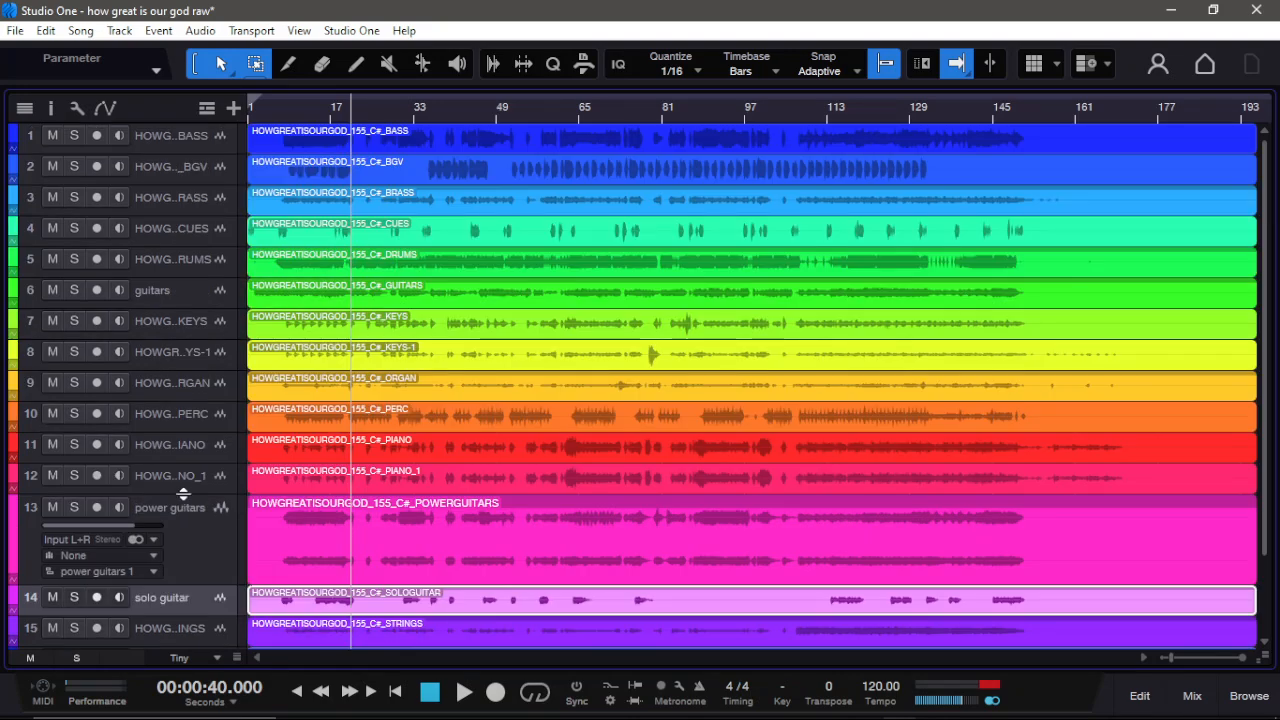
Step: Shrink the power guitars track to the other tracks' height and move it and the solo guitar track directly below the guitars track
{"action": "left_click", "coordinate": [186, 548]}
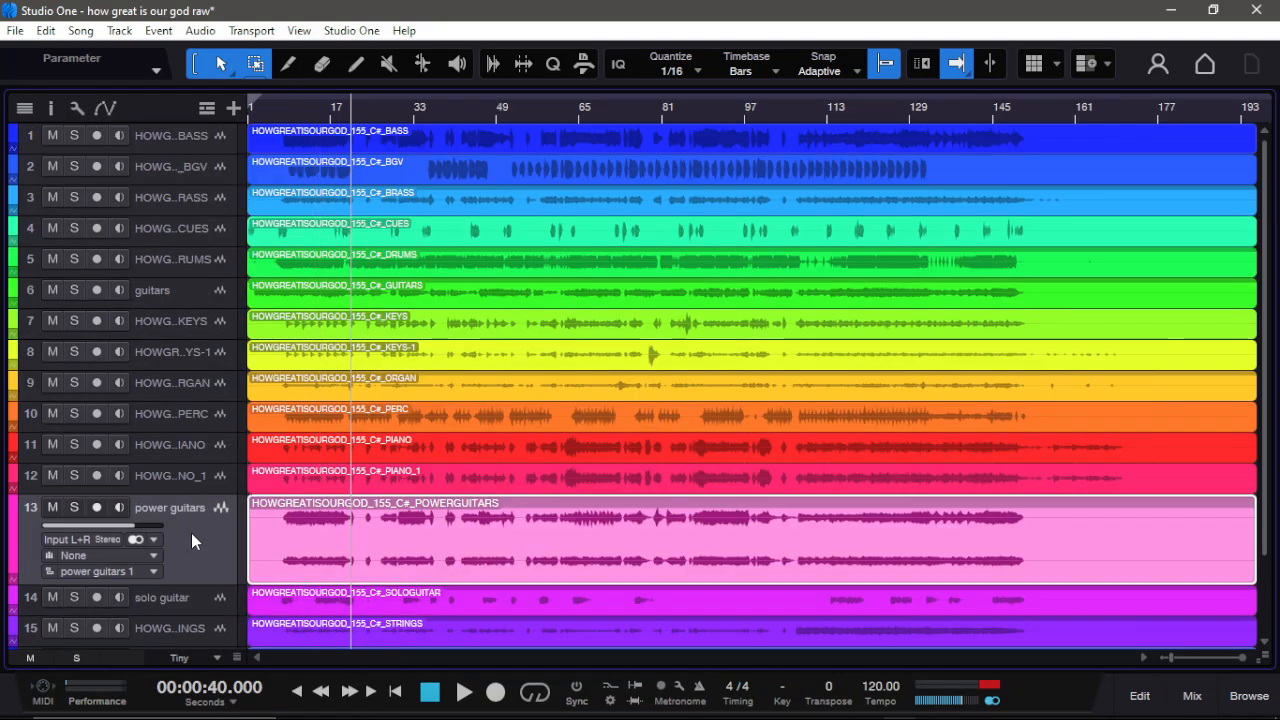
{"action": "key", "text": "F3"}
{"action": "key", "text": "F3"}
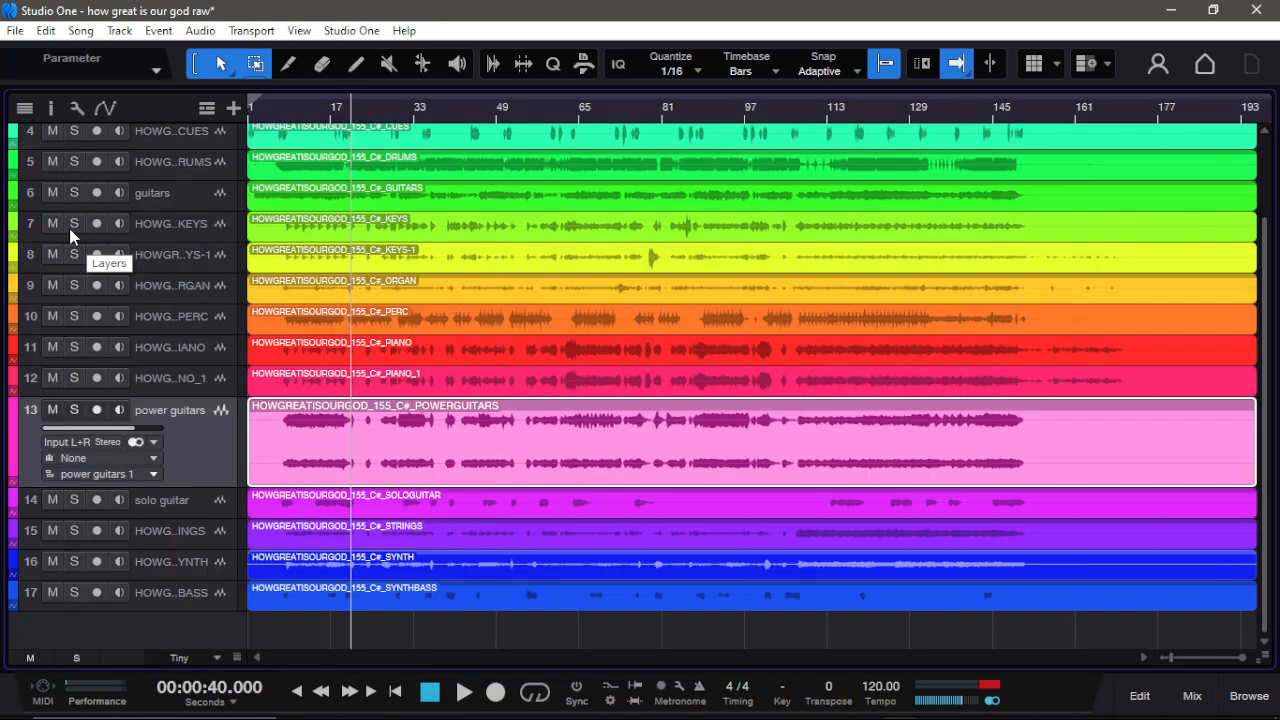
{"action": "key", "text": "shift+w"}
{"action": "key", "text": "shift+w"}
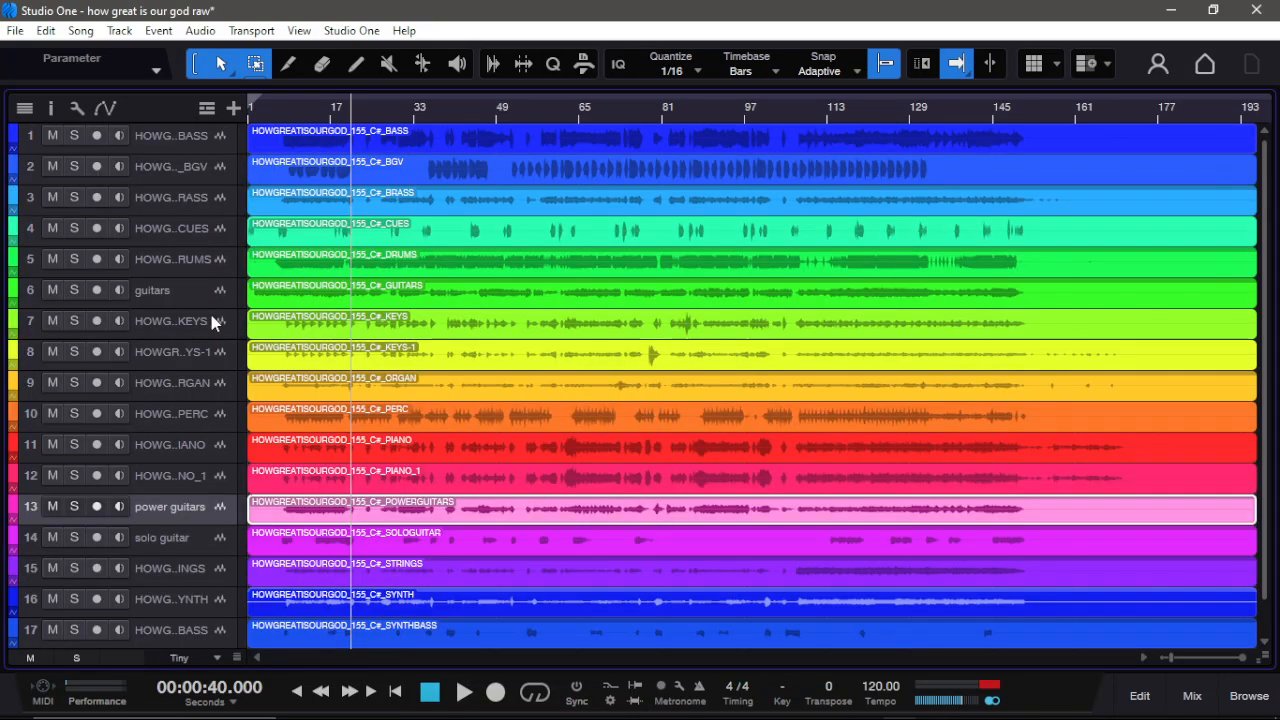
{"action": "left_click_drag", "start_coordinate": [197, 507], "coordinate": [175, 301]}
{"action": "left_click_drag", "start_coordinate": [168, 550], "coordinate": [170, 336]}
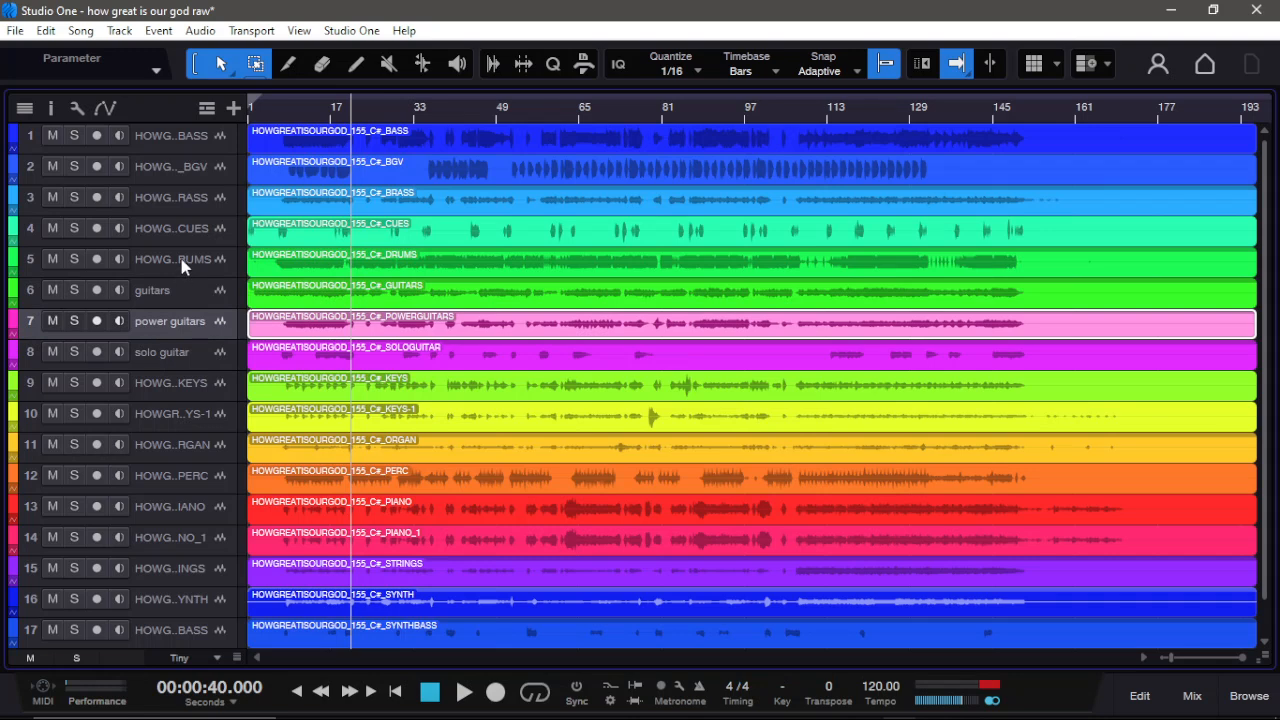
Step: Try yellow-orange for the guitars, power guitars and solo guitar tracks together, and color all three light blue
{"action": "left_click", "coordinate": [202, 300]}
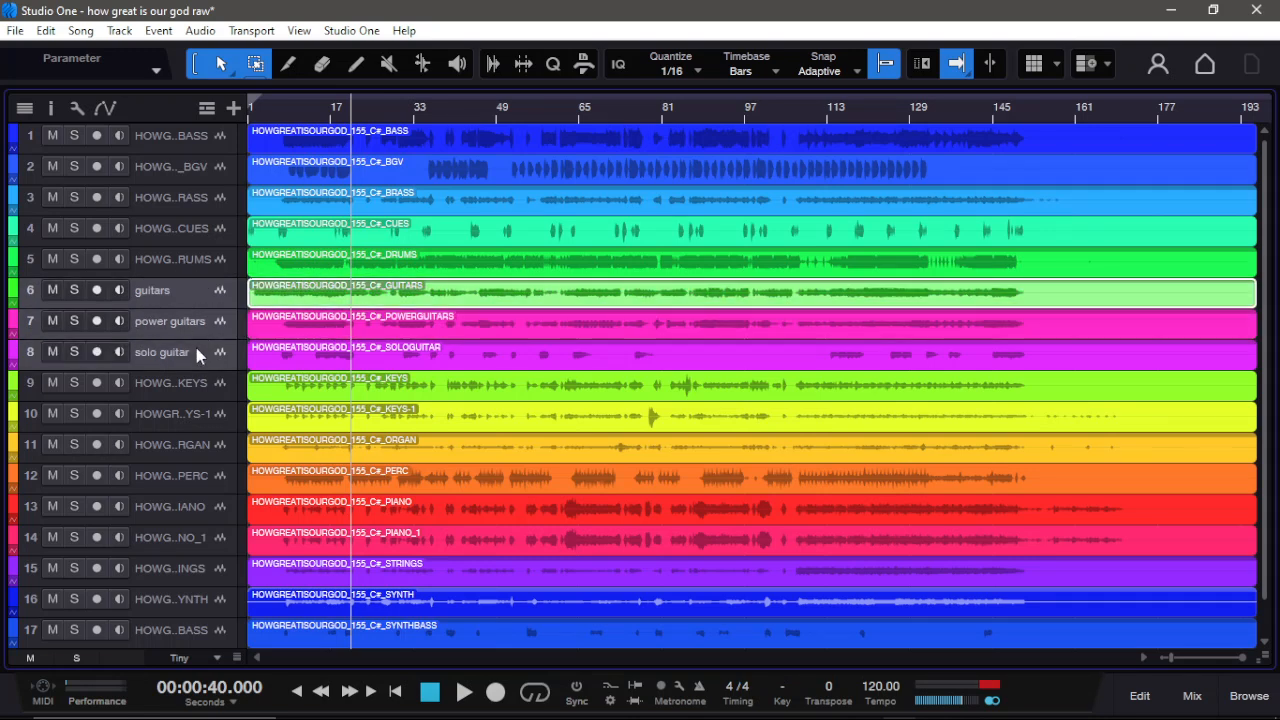
{"action": "left_click", "coordinate": [15, 298]}
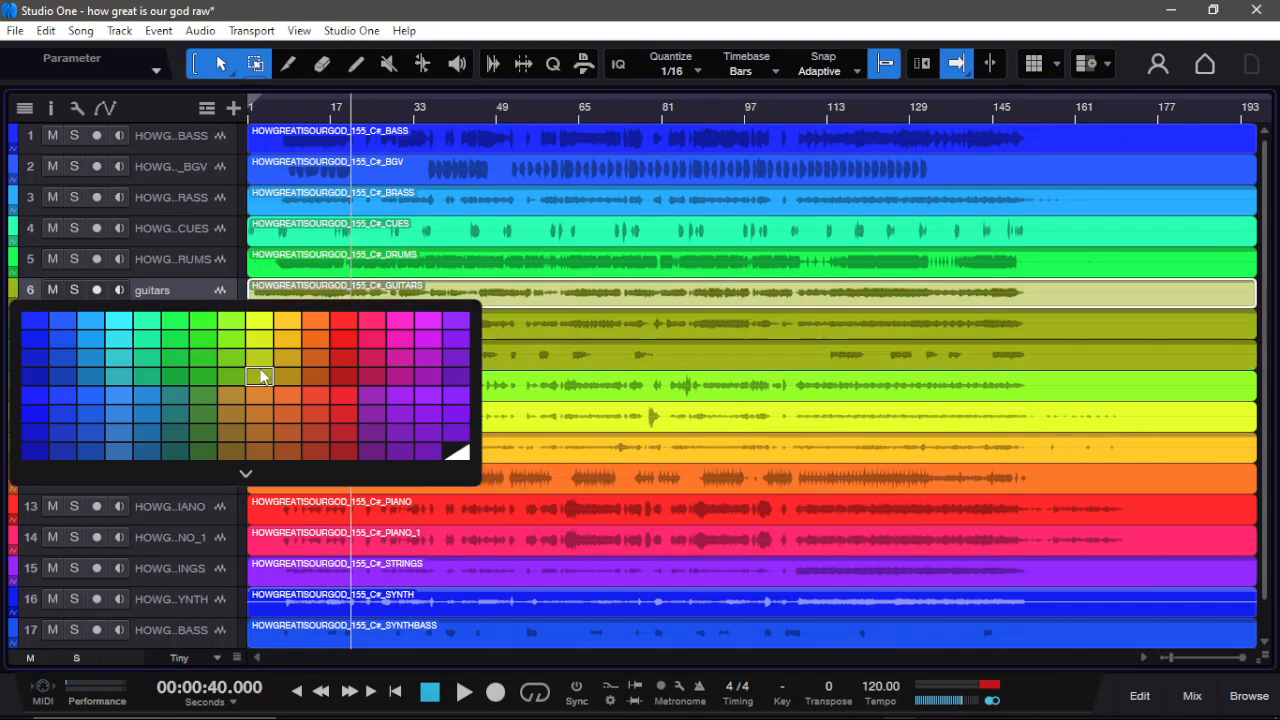
{"action": "left_click", "coordinate": [284, 323]}
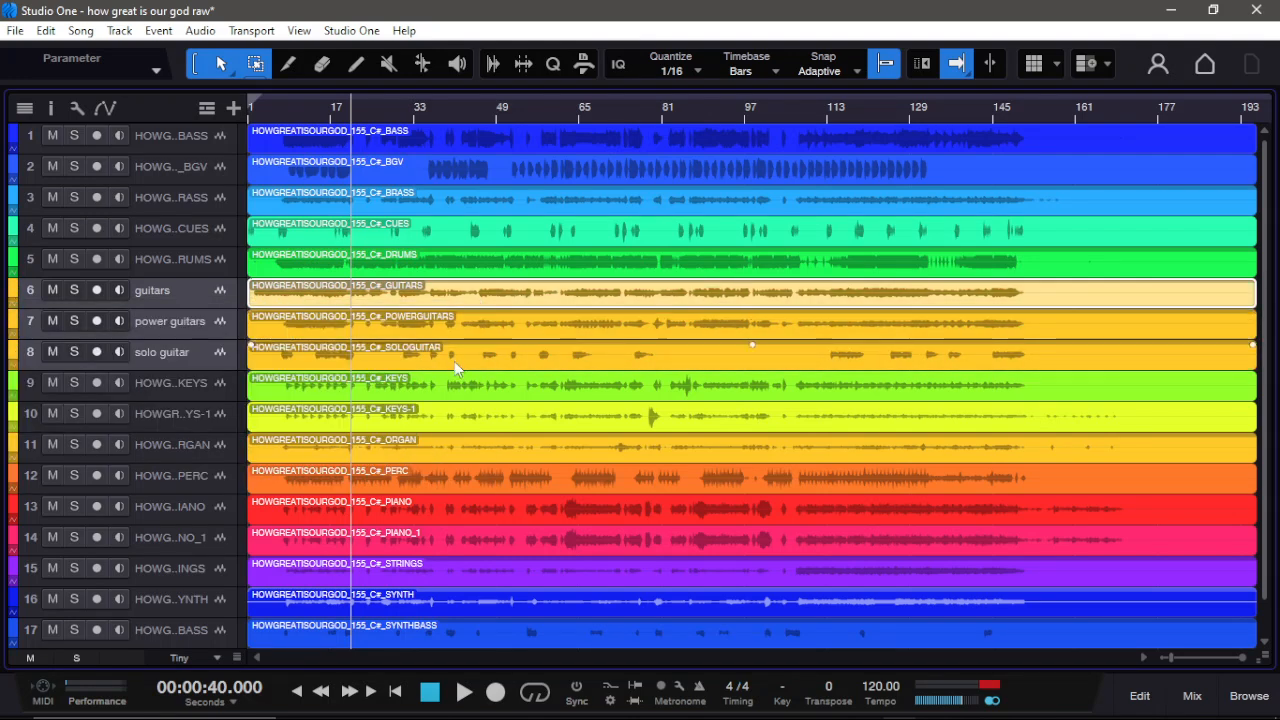
{"action": "left_click", "coordinate": [18, 297]}
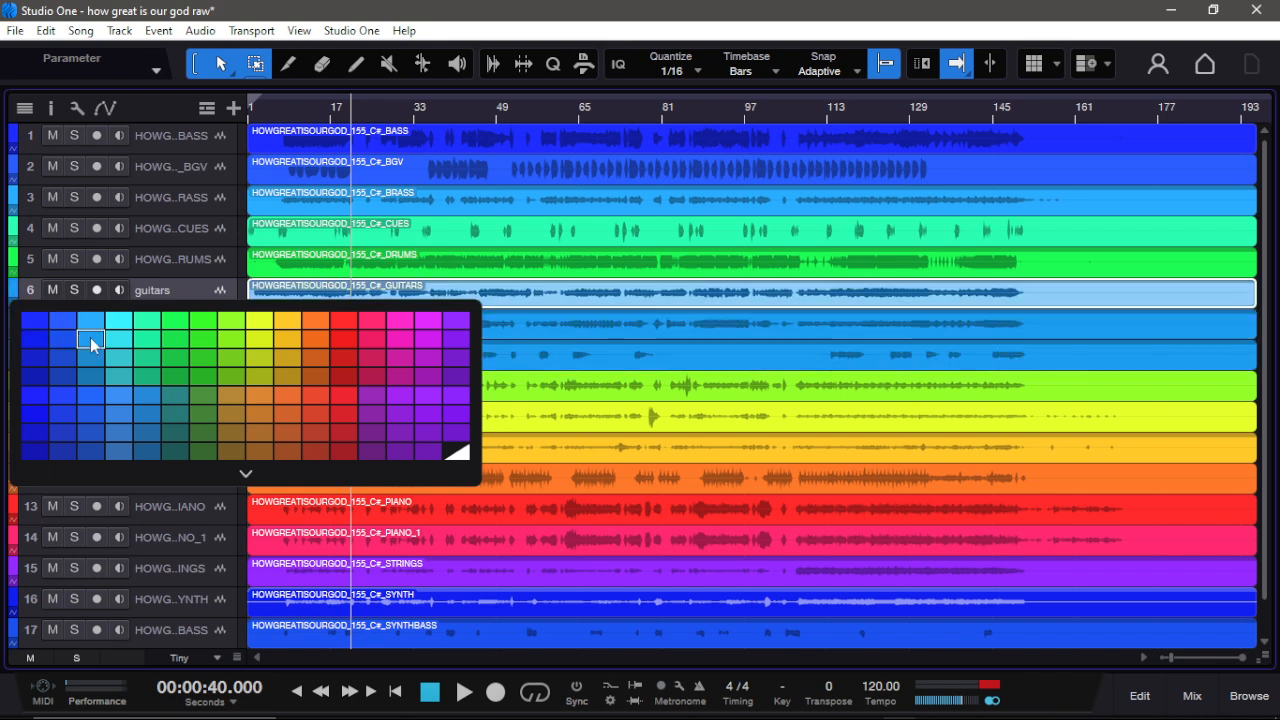
{"action": "left_click", "coordinate": [90, 337]}
{"action": "scroll", "coordinate": [410, 478], "scroll_direction": "down", "scroll_amount": 1}
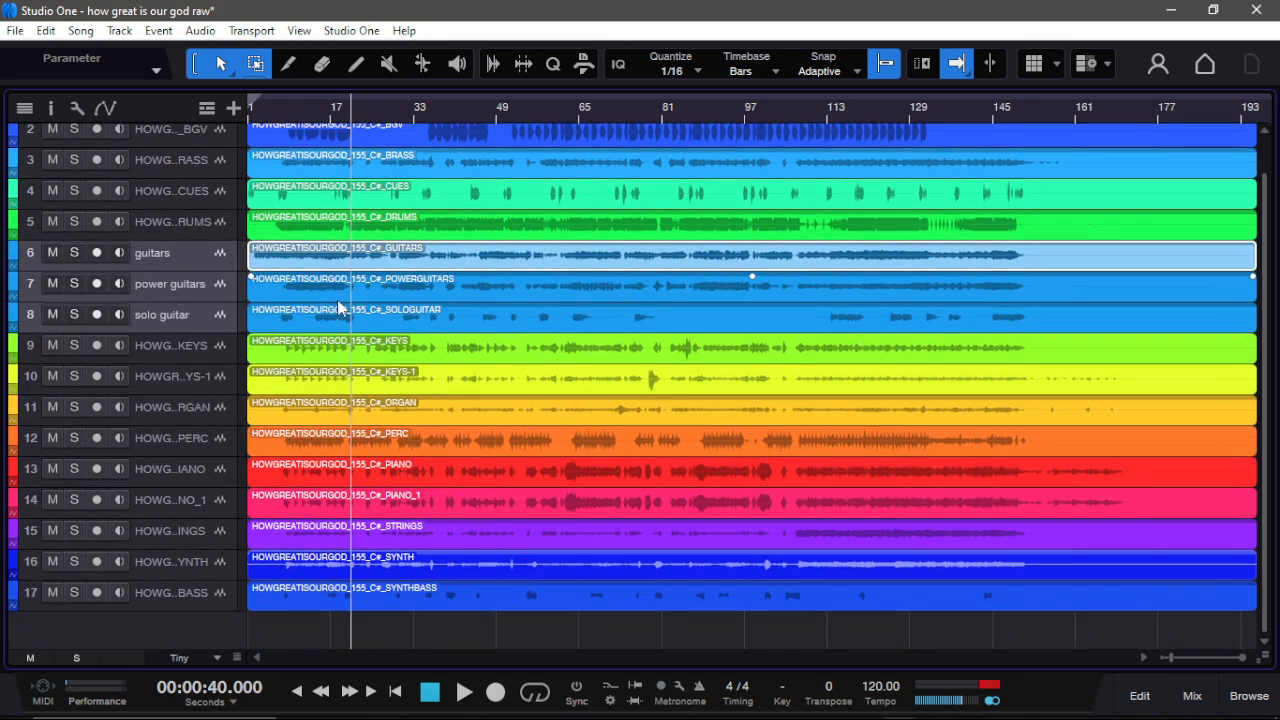
Step: Play the song from 40 seconds with the mixer open and solo the guitars, power guitars and solo guitar channels
{"action": "key", "text": "F3"}
{"action": "left_click_drag", "start_coordinate": [662, 652], "coordinate": [625, 653]}
{"action": "key", "text": "space"}
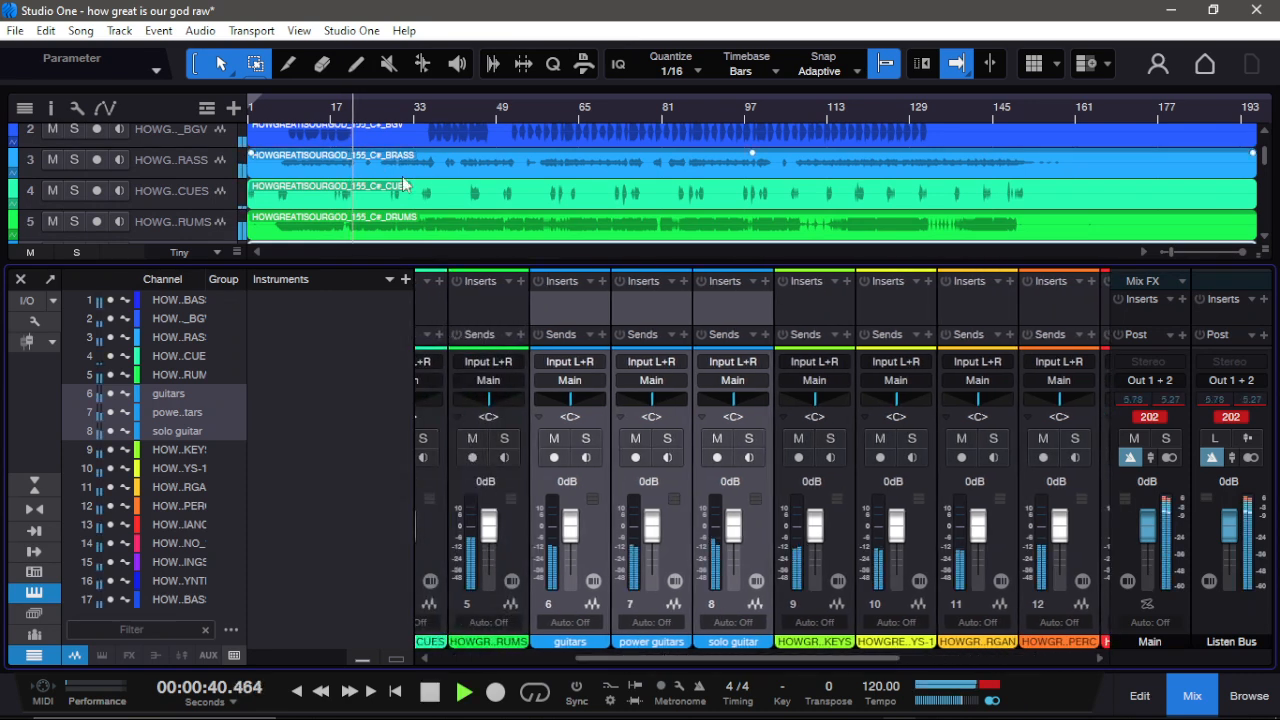
{"action": "left_click", "coordinate": [586, 438]}
{"action": "left_click", "coordinate": [667, 438]}
{"action": "left_click", "coordinate": [749, 438]}
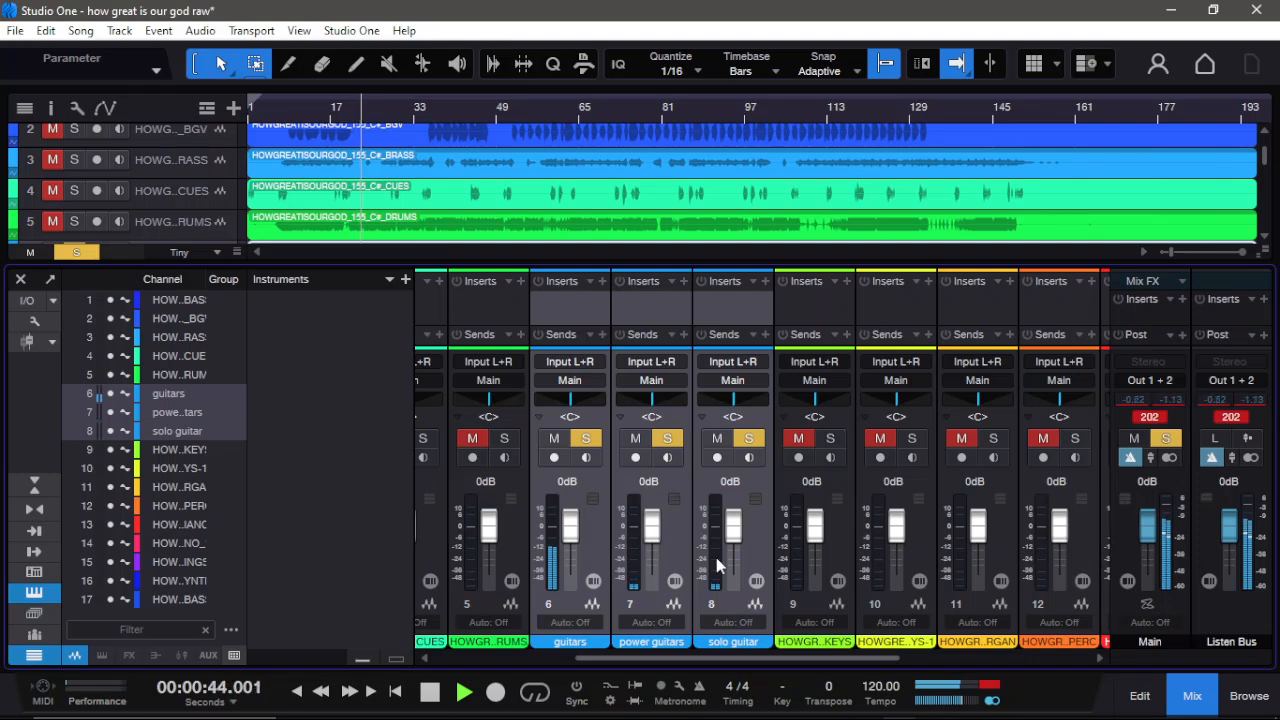
{"action": "left_click", "coordinate": [754, 534]}
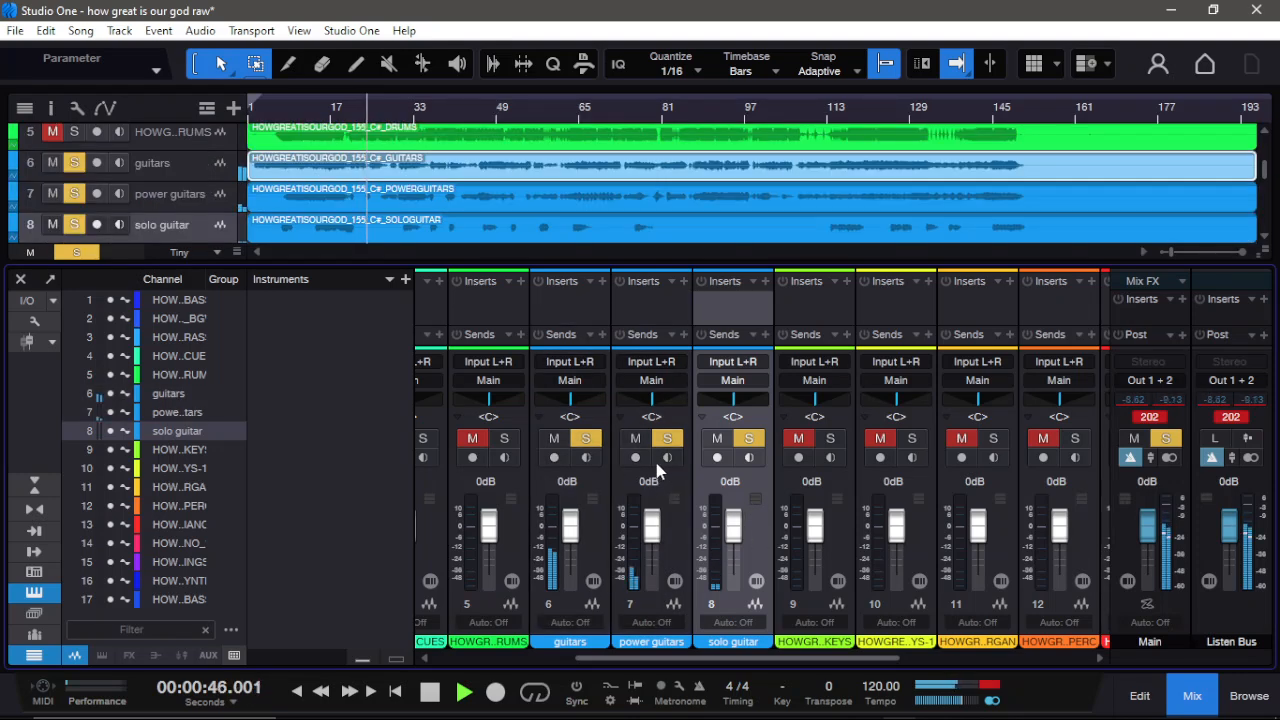
Step: Pan the solo guitar channel fully left and power guitars fully right, keeping the guitars channel centered
{"action": "left_click_drag", "start_coordinate": [652, 410], "coordinate": [651, 408]}
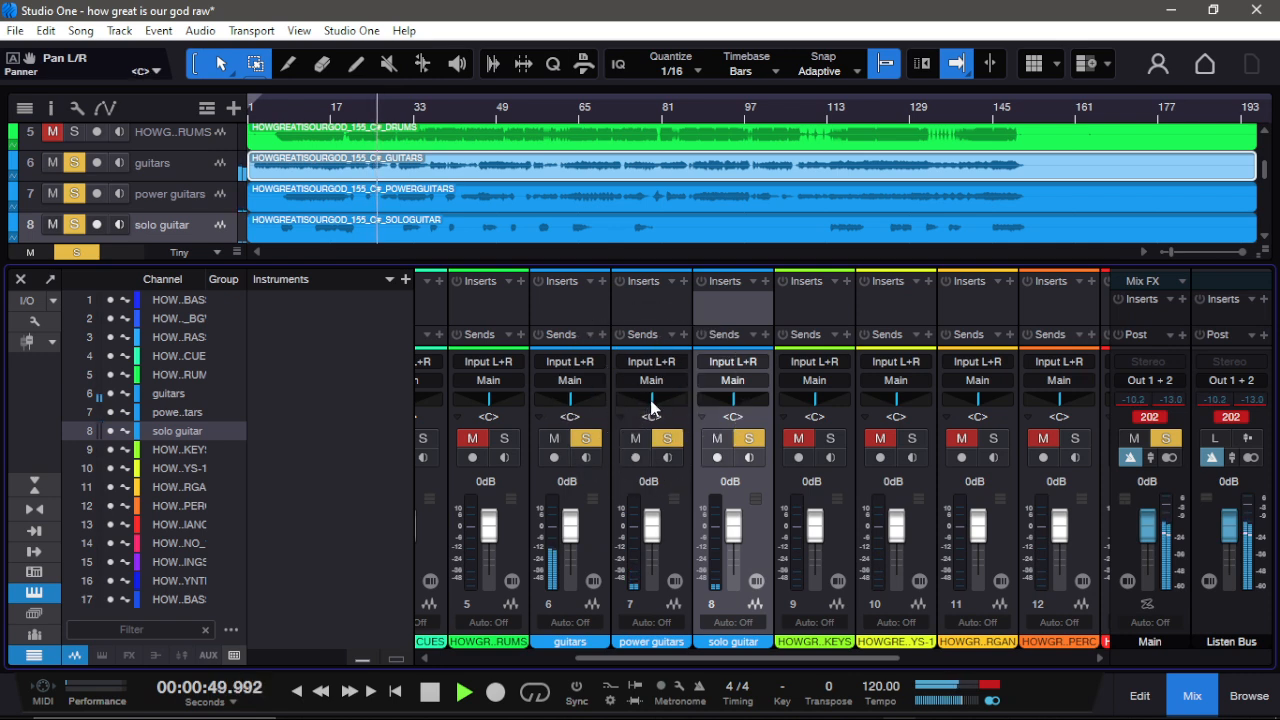
{"action": "mouse_move", "coordinate": [566, 402]}
{"action": "left_mouse_down"}
{"action": "mouse_move", "coordinate": [548, 402]}
{"action": "mouse_move", "coordinate": [563, 408]}
{"action": "left_mouse_up"}
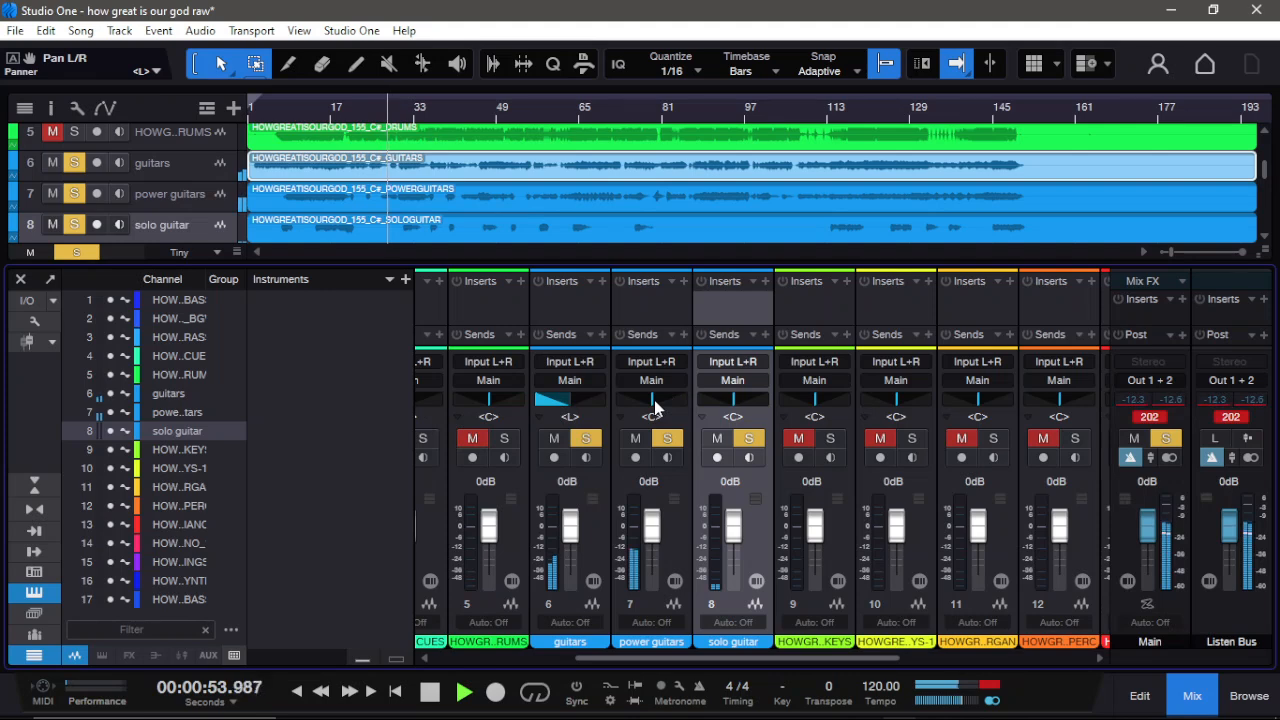
{"action": "left_click_drag", "start_coordinate": [738, 404], "coordinate": [662, 420]}
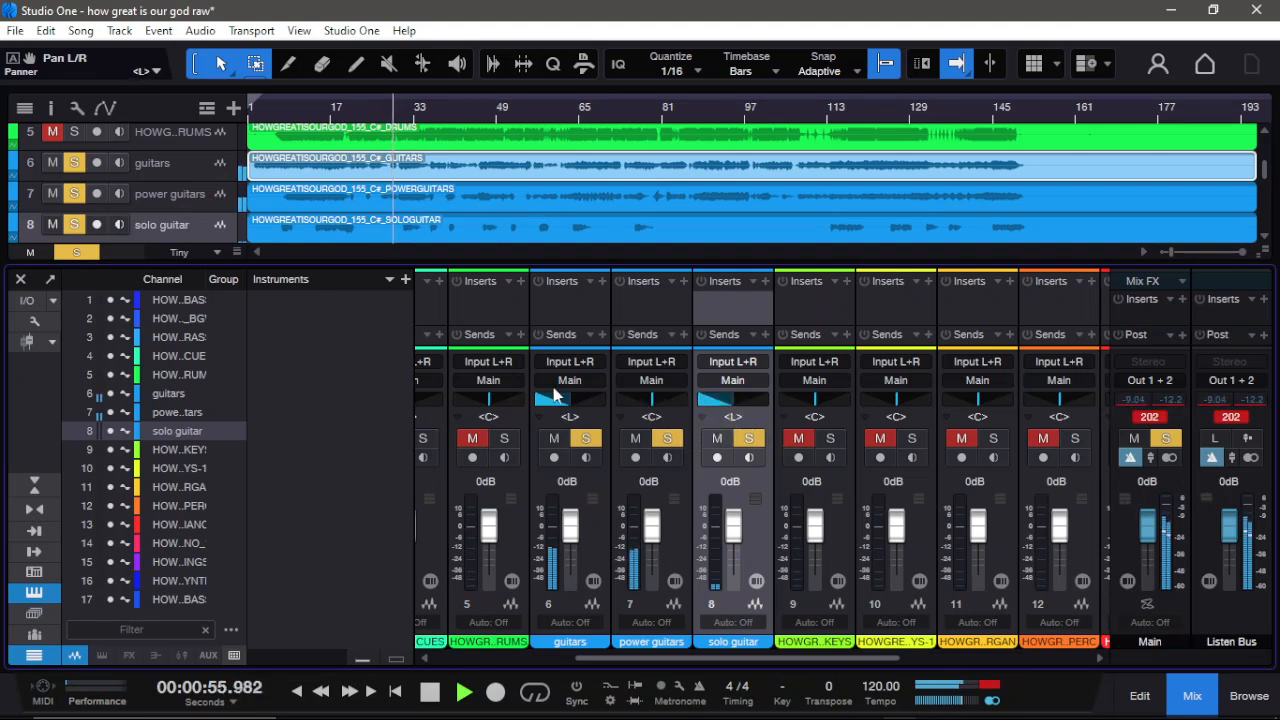
{"action": "left_click_drag", "start_coordinate": [555, 395], "coordinate": [628, 394]}
{"action": "double_click", "coordinate": [593, 401]}
{"action": "left_click_drag", "start_coordinate": [654, 403], "coordinate": [759, 394]}
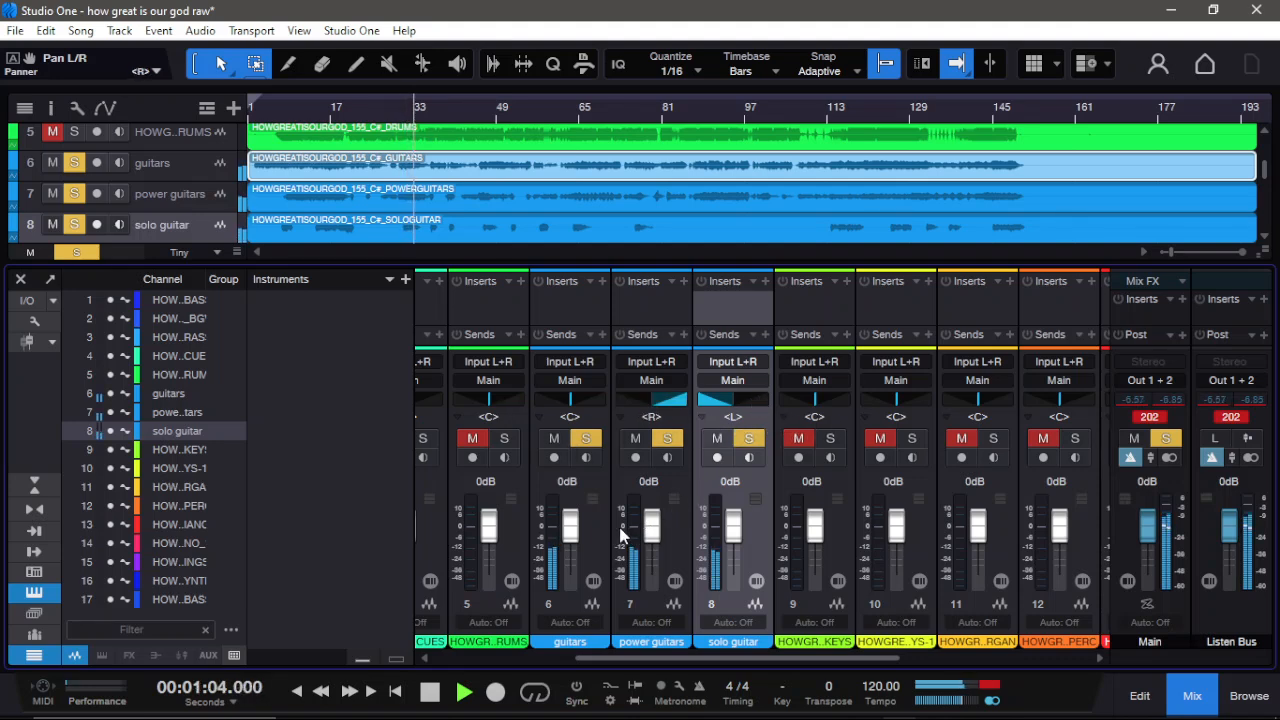
Step: Lower the power guitars channel's volume to -5.0 dB and the guitars channel's volume to -3.0 dB
{"action": "left_click_drag", "start_coordinate": [652, 528], "coordinate": [654, 538]}
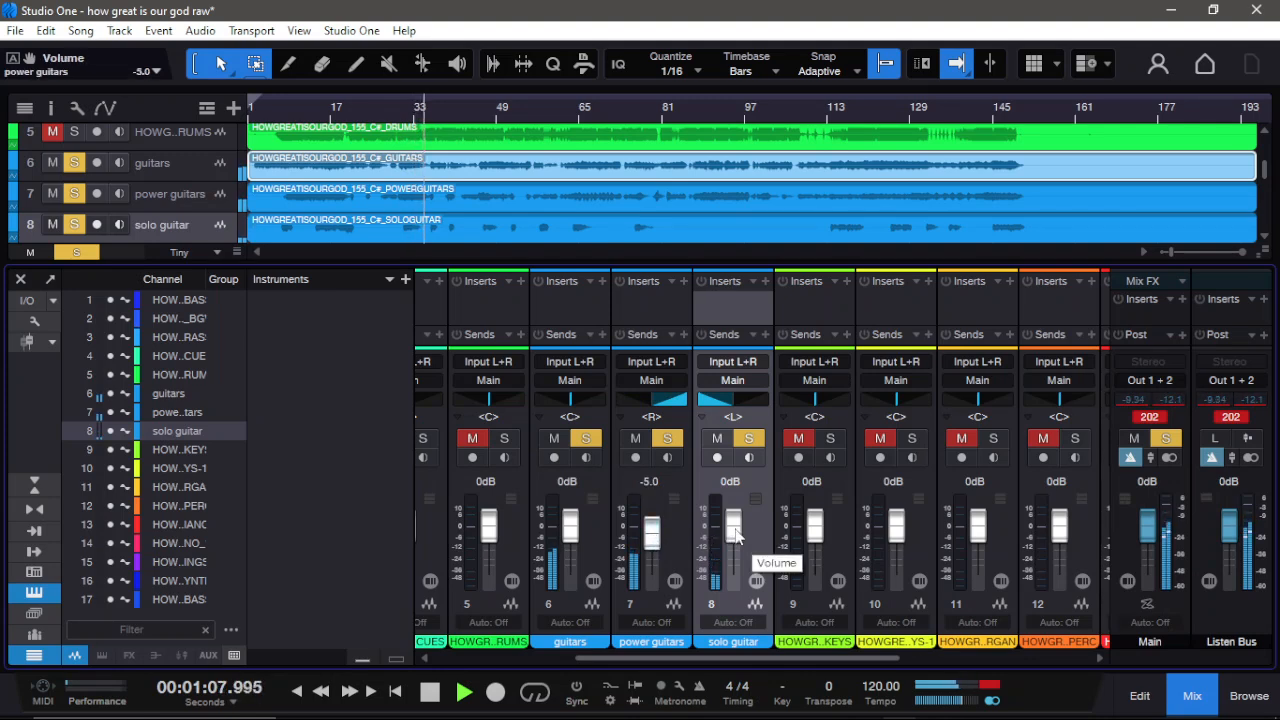
{"action": "left_click_drag", "start_coordinate": [572, 526], "coordinate": [572, 538]}
{"action": "scroll", "coordinate": [572, 538], "scroll_direction": "up", "scroll_amount": 2}
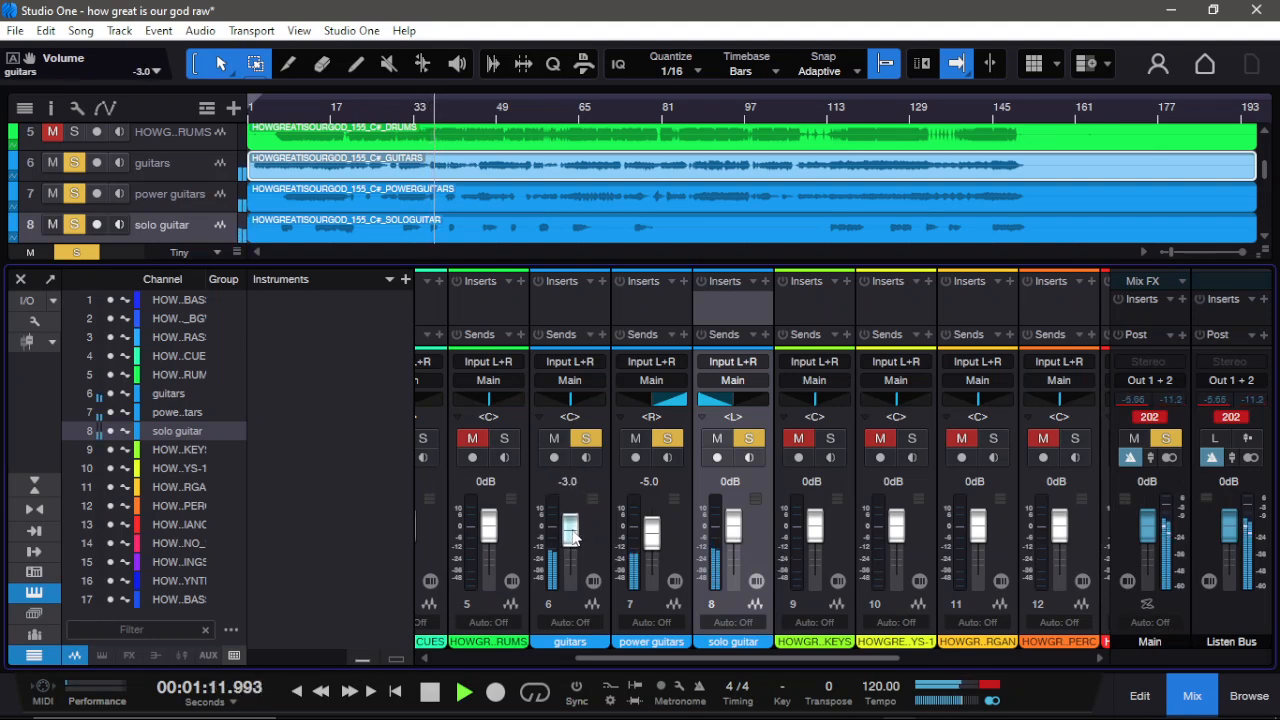
Step: Lower the solo guitar channel's volume to -7.0 dB while listening to the soloed guitars
{"action": "left_click_drag", "start_coordinate": [734, 530], "coordinate": [735, 543]}
{"action": "scroll", "coordinate": [734, 543], "scroll_direction": "up", "scroll_amount": 3}
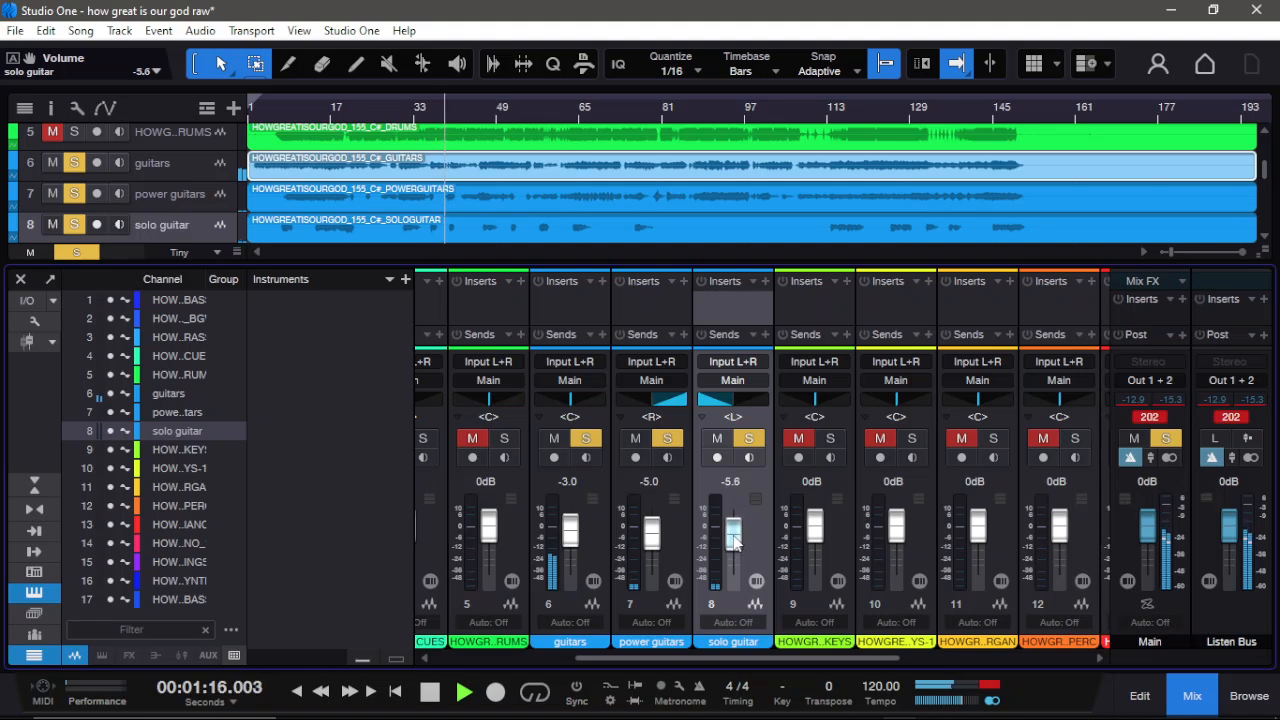
{"action": "scroll", "coordinate": [734, 543], "scroll_direction": "down", "scroll_amount": 4}
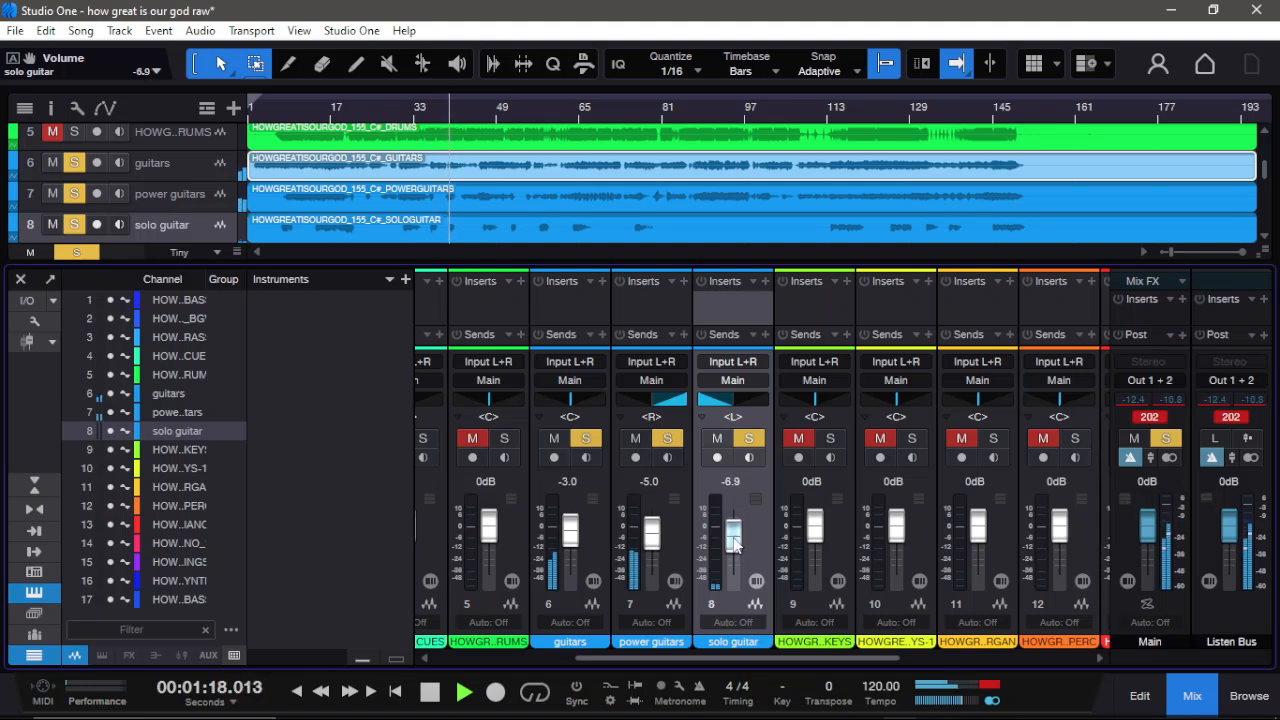
{"action": "scroll", "coordinate": [734, 538], "scroll_direction": "up", "scroll_amount": 1}
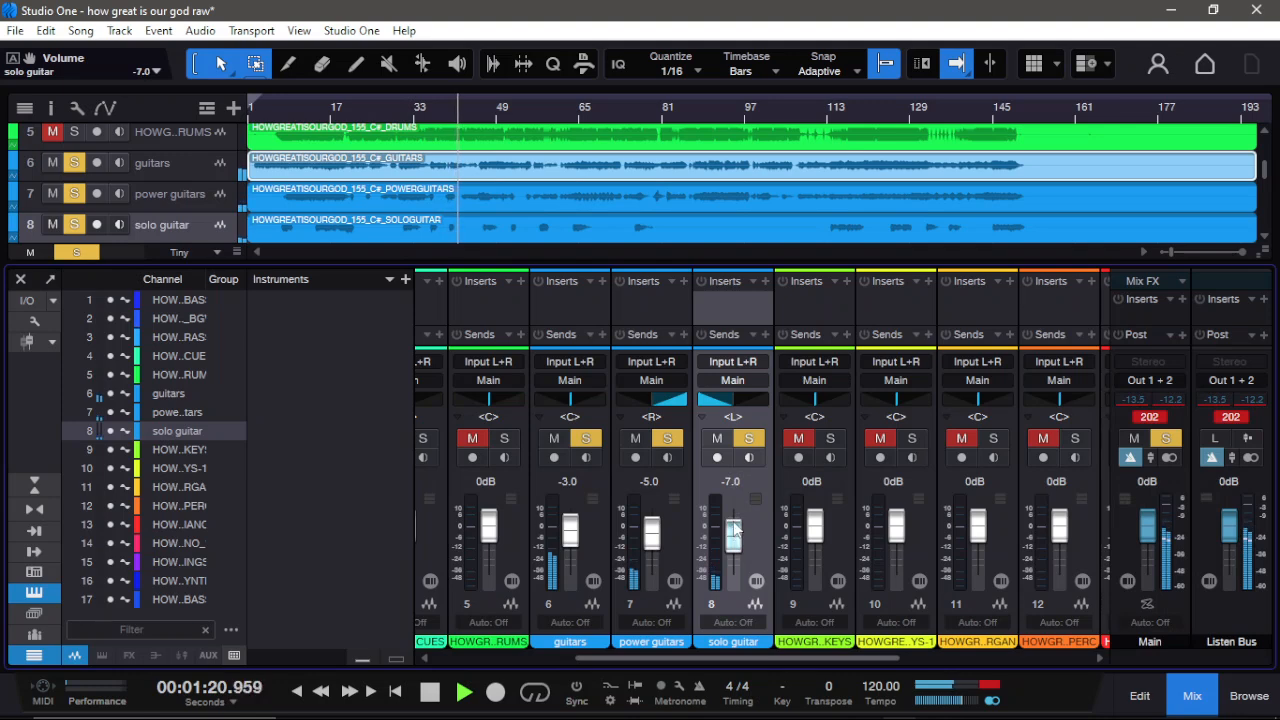
Step: Unsolo the three guitar channels to hear them in the full mix, close the mixer, and stop playback
{"action": "left_click", "coordinate": [749, 438]}
{"action": "left_click", "coordinate": [667, 438]}
{"action": "left_click", "coordinate": [588, 440]}
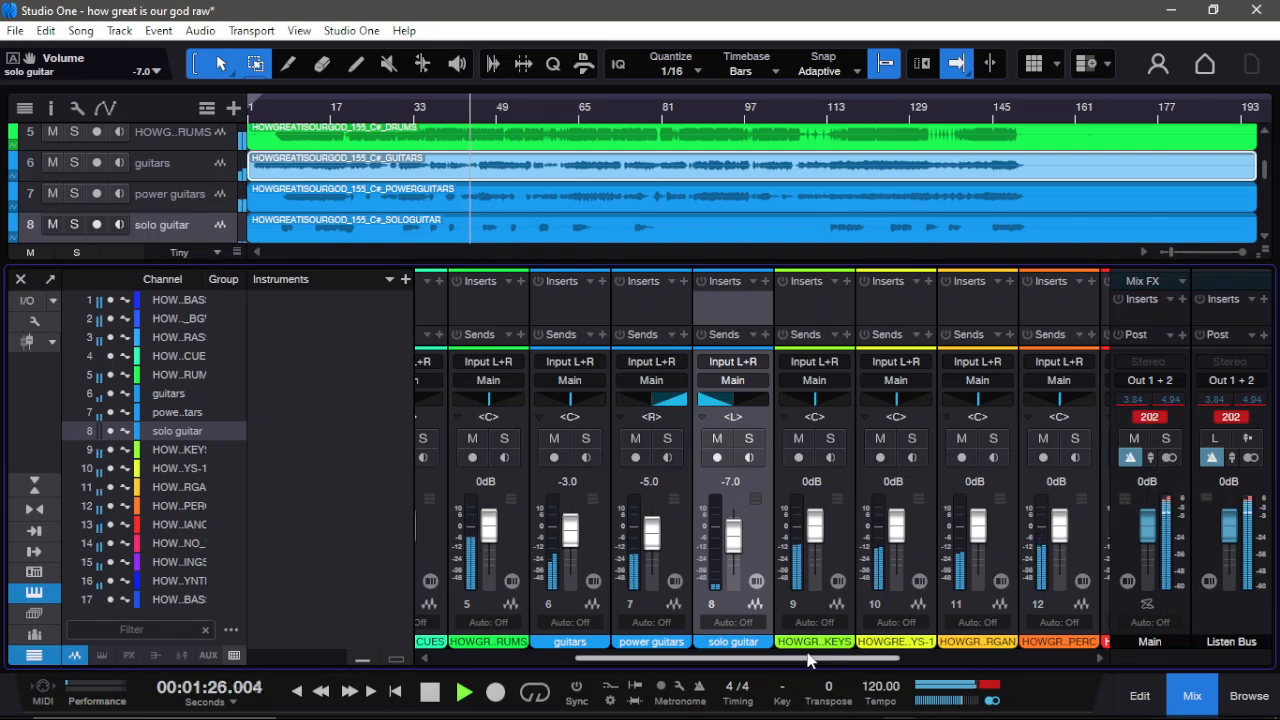
{"action": "left_click_drag", "start_coordinate": [813, 662], "coordinate": [759, 662]}
{"action": "key", "text": "F3"}
{"action": "key", "text": "space"}
Step: Rename the KEYS track as "keys l" and the KEYS-1 track as "keys r"
{"action": "scroll", "coordinate": [590, 468], "scroll_direction": "up", "scroll_amount": 1}
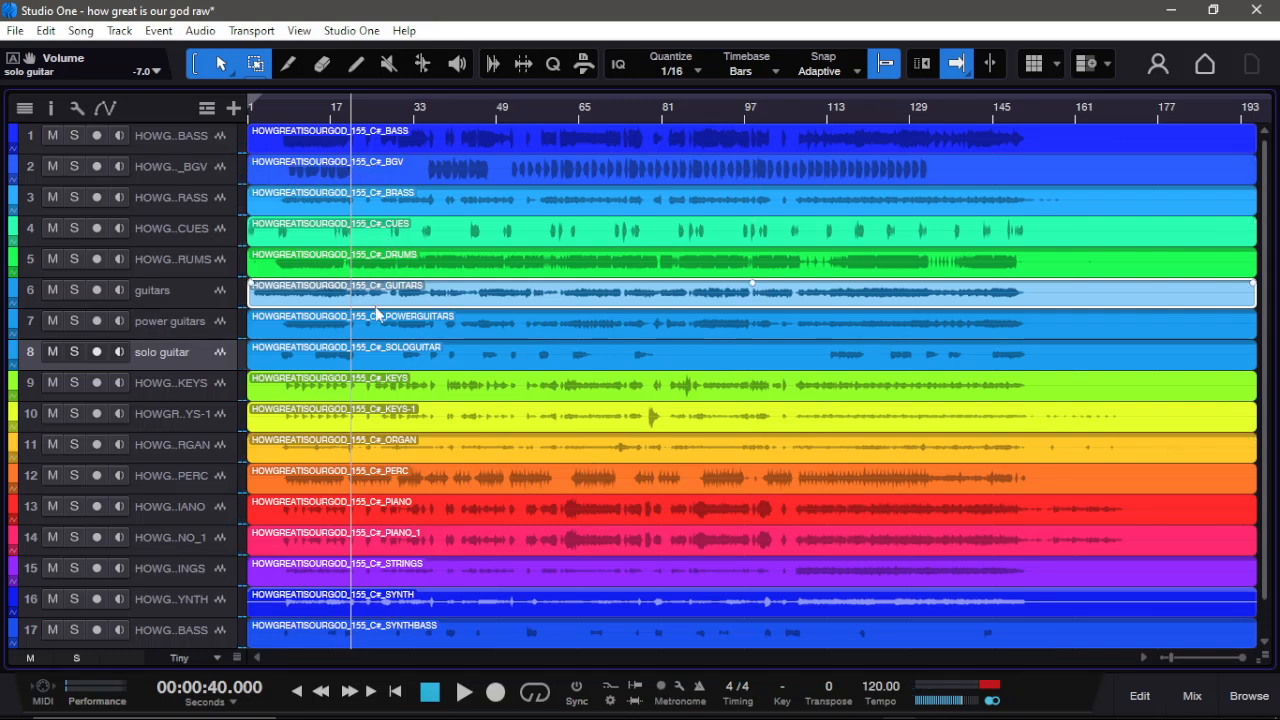
{"action": "scroll", "coordinate": [378, 330], "scroll_direction": "down", "scroll_amount": 1}
{"action": "left_click", "coordinate": [195, 349]}
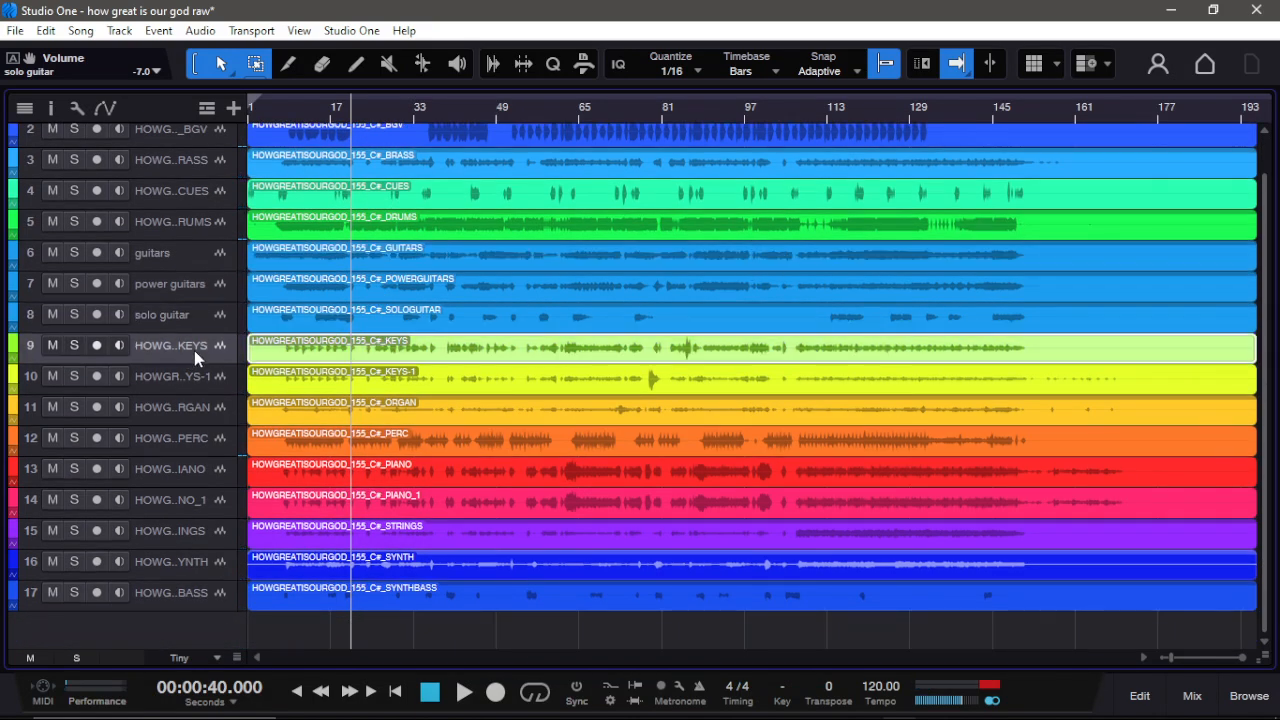
{"action": "double_click", "coordinate": [182, 346]}
{"action": "key", "text": "BackSpace"}
{"action": "left_click", "coordinate": [192, 376]}
{"action": "double_click", "coordinate": [177, 376]}
{"action": "type", "text": "keys"}
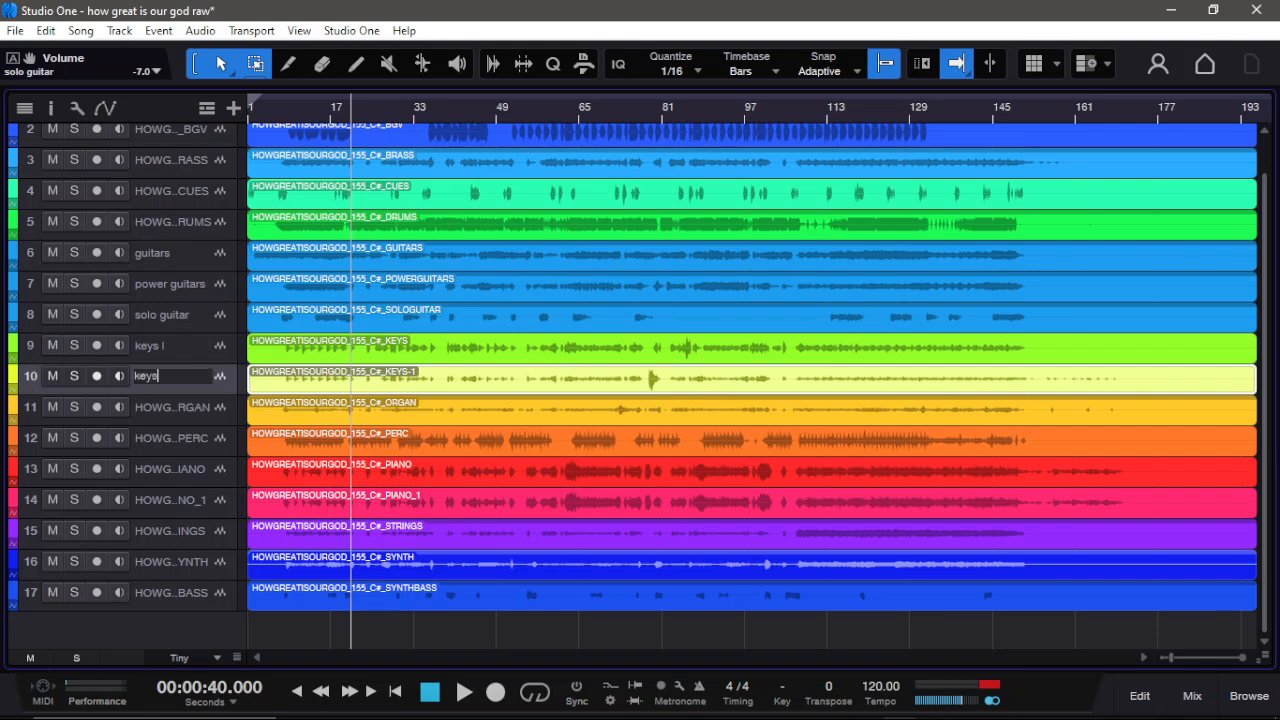
Step: Rename the PIANO track as "piano l" and the PIANO_1 track as "piano r"
{"action": "left_click", "coordinate": [192, 470]}
{"action": "double_click", "coordinate": [189, 470]}
{"action": "type", "text": "piano "}
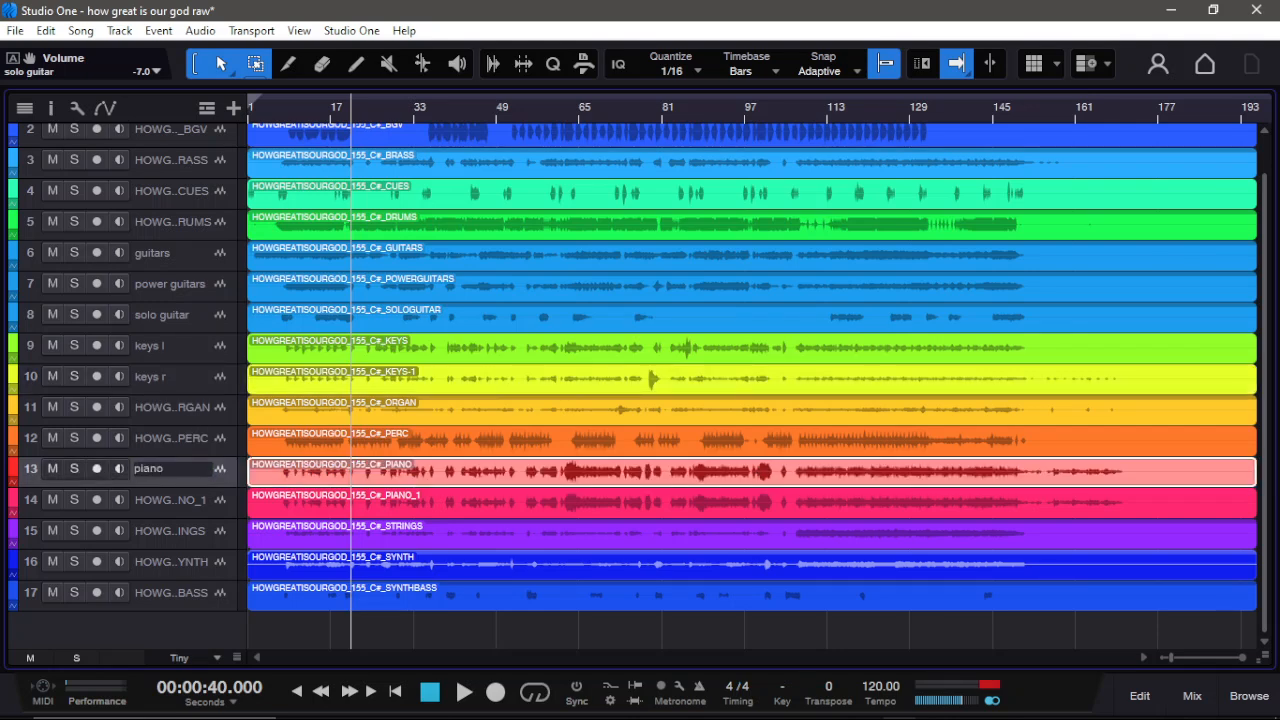
{"action": "type", "text": "l"}
{"action": "key", "text": "Return"}
{"action": "left_click", "coordinate": [189, 503]}
{"action": "double_click", "coordinate": [189, 503]}
{"action": "type", "text": "piano r"}
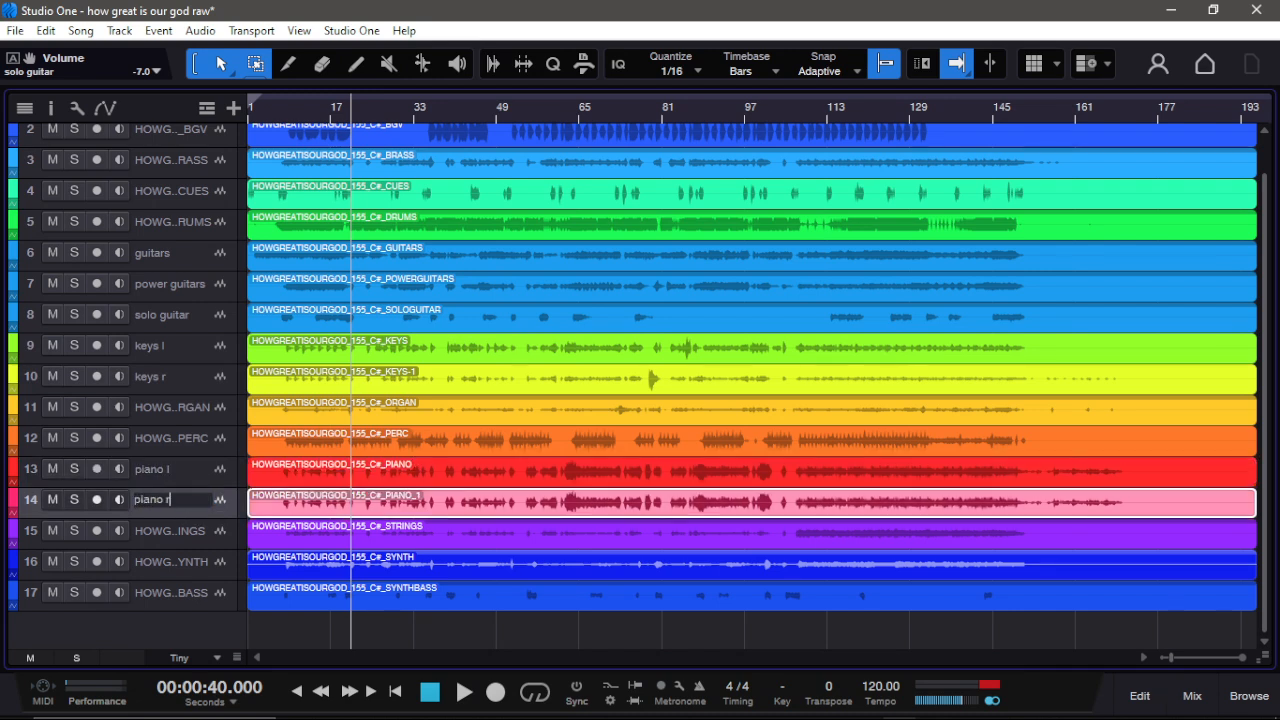
Step: Move both piano tracks directly below keys r and color all four keys and piano tracks the same green
{"action": "left_click_drag", "start_coordinate": [153, 473], "coordinate": [157, 404]}
{"action": "left_click_drag", "start_coordinate": [171, 505], "coordinate": [167, 427]}
{"action": "left_click", "coordinate": [162, 344]}
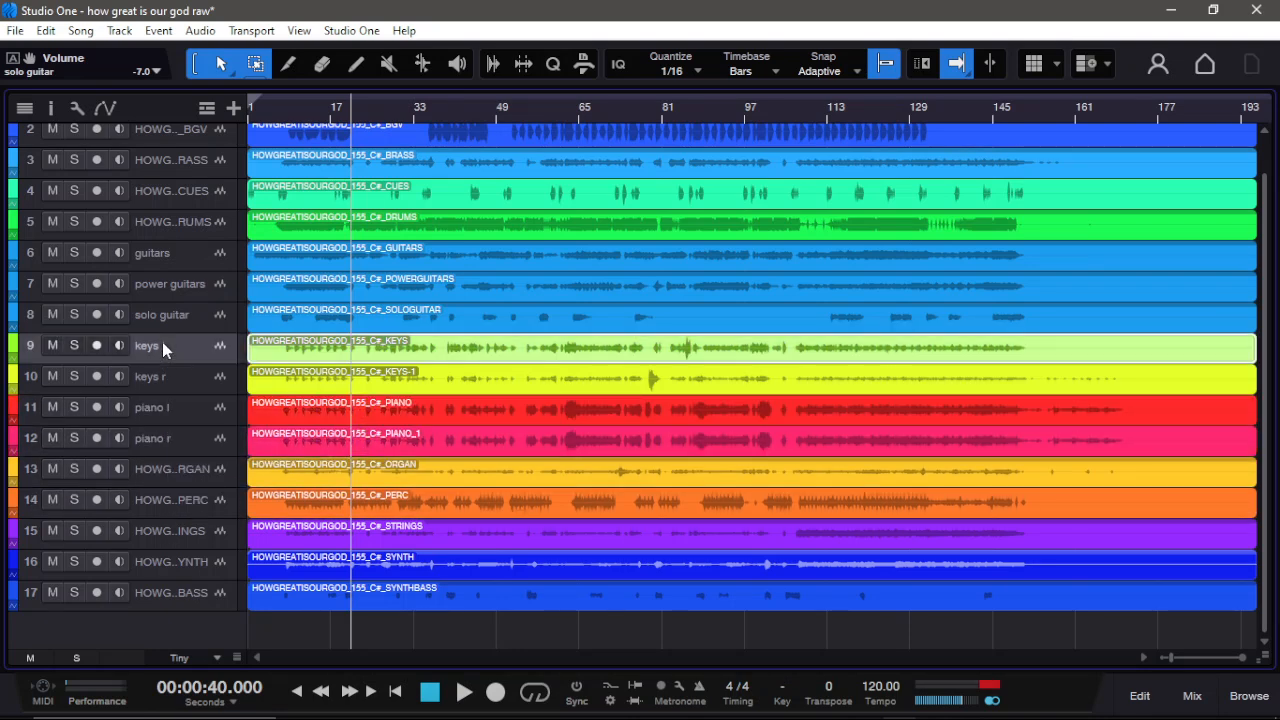
{"action": "left_click", "coordinate": [180, 438], "text": "shift"}
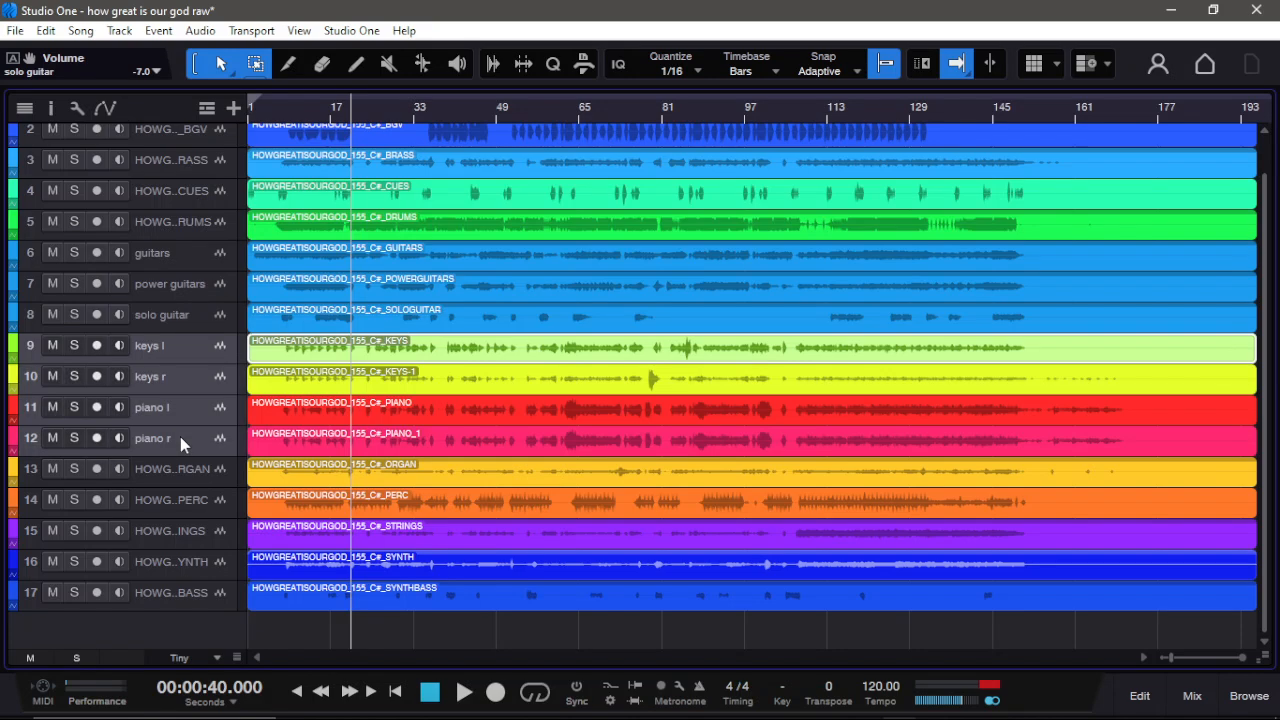
{"action": "left_click", "coordinate": [12, 345]}
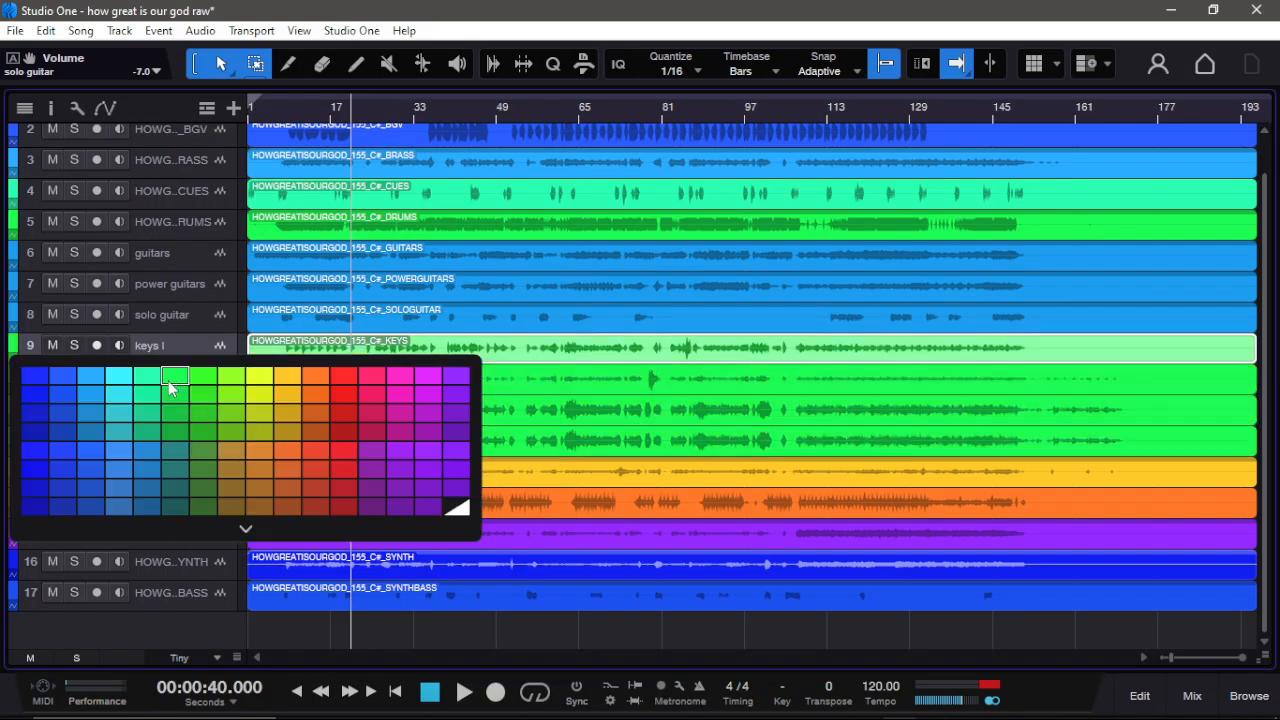
{"action": "left_click", "coordinate": [170, 381]}
Step: Pan the keys l and piano l channels fully left and the keys r and piano r channels fully right
{"action": "key", "text": "F3"}
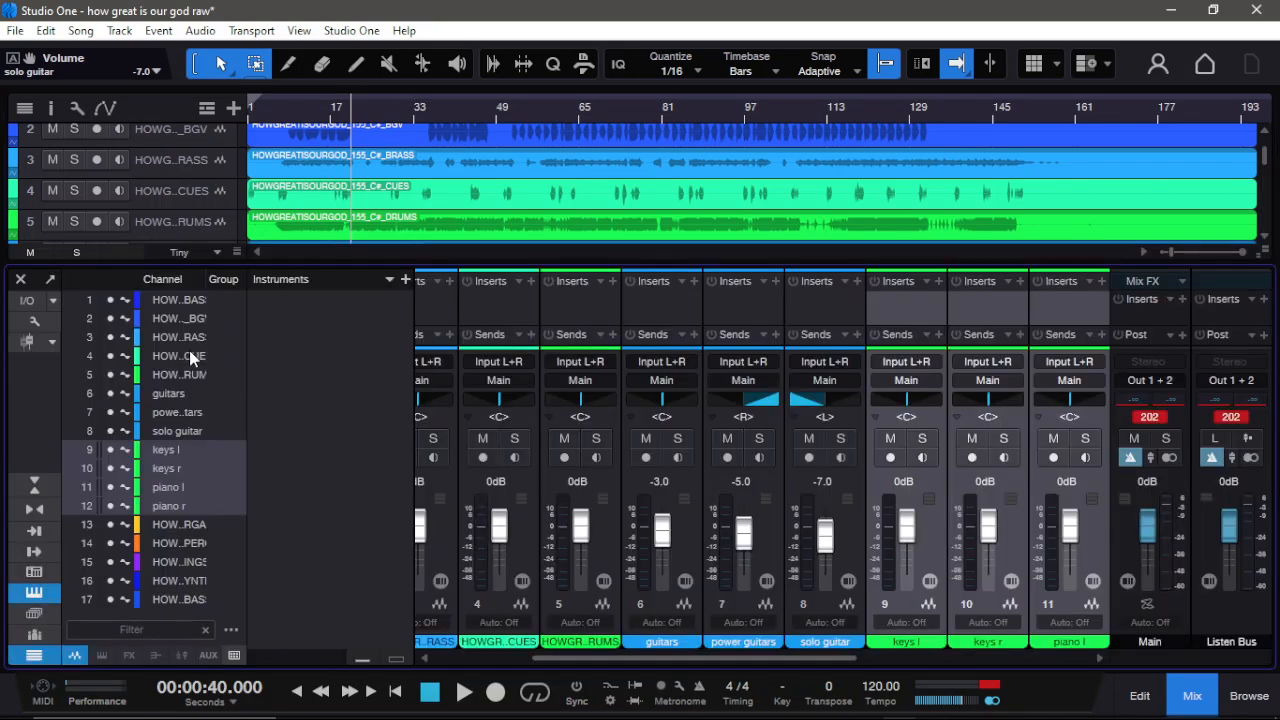
{"action": "scroll", "coordinate": [800, 460], "scroll_direction": "right", "scroll_amount": 2}
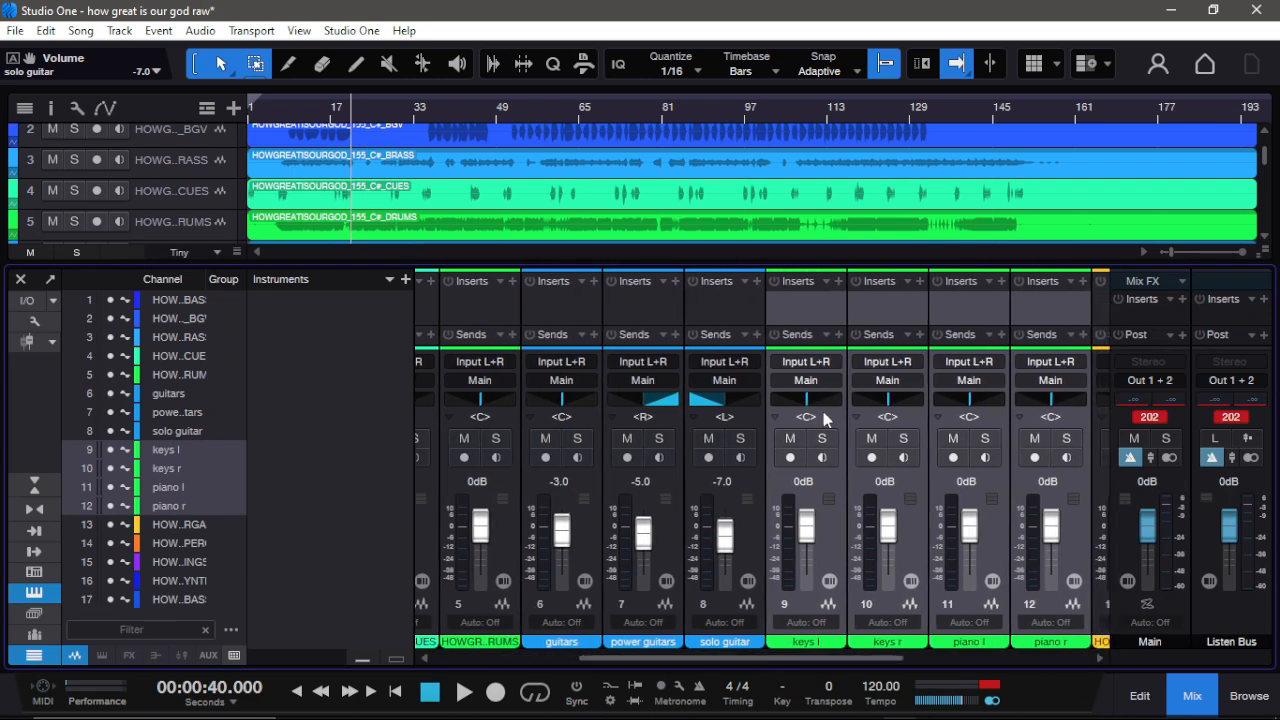
{"action": "left_click_drag", "start_coordinate": [808, 400], "coordinate": [783, 405]}
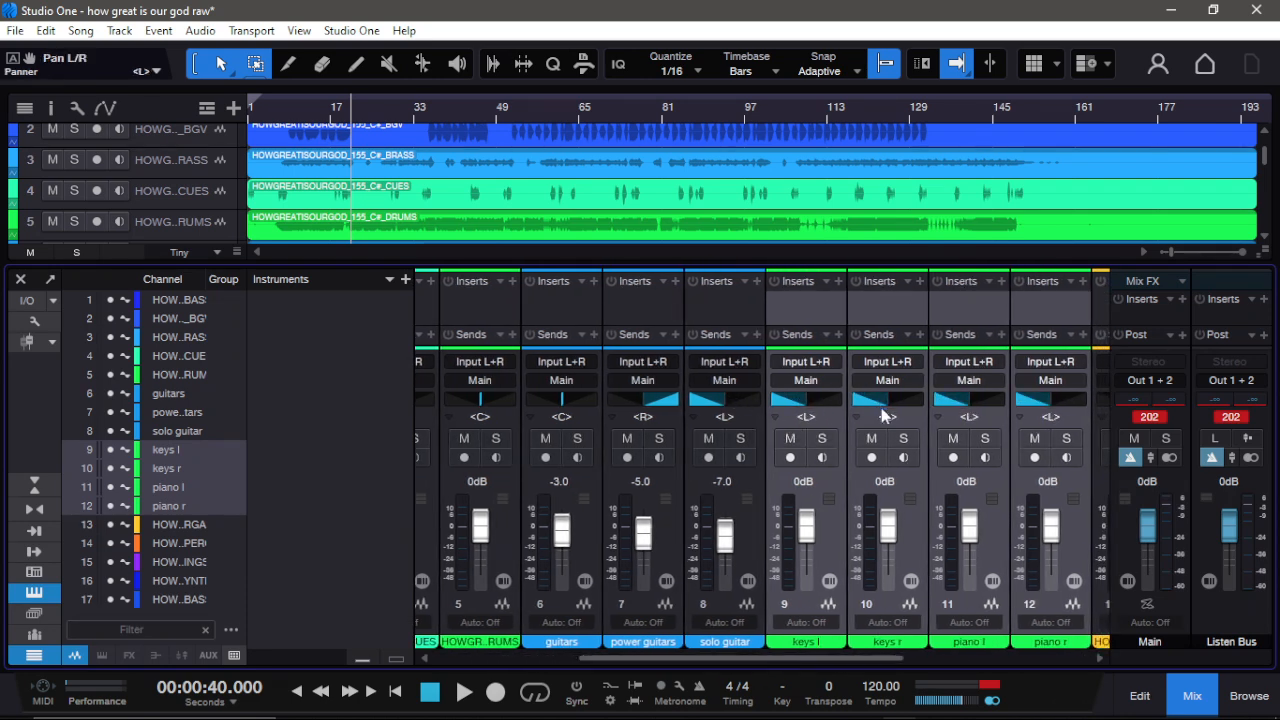
{"action": "left_click", "coordinate": [911, 417]}
{"action": "left_click_drag", "start_coordinate": [889, 400], "coordinate": [1112, 407]}
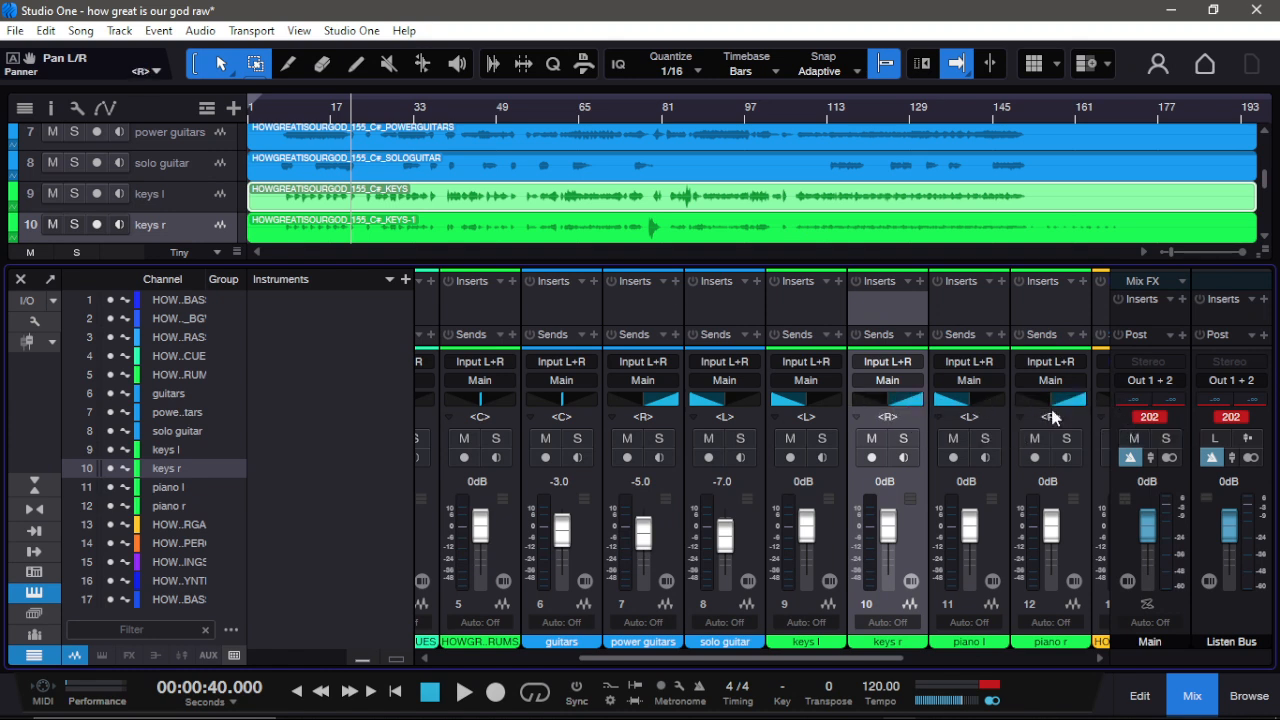
Step: Play the song and lower the keys r channel's volume to -2.0 dB
{"action": "key", "text": "space"}
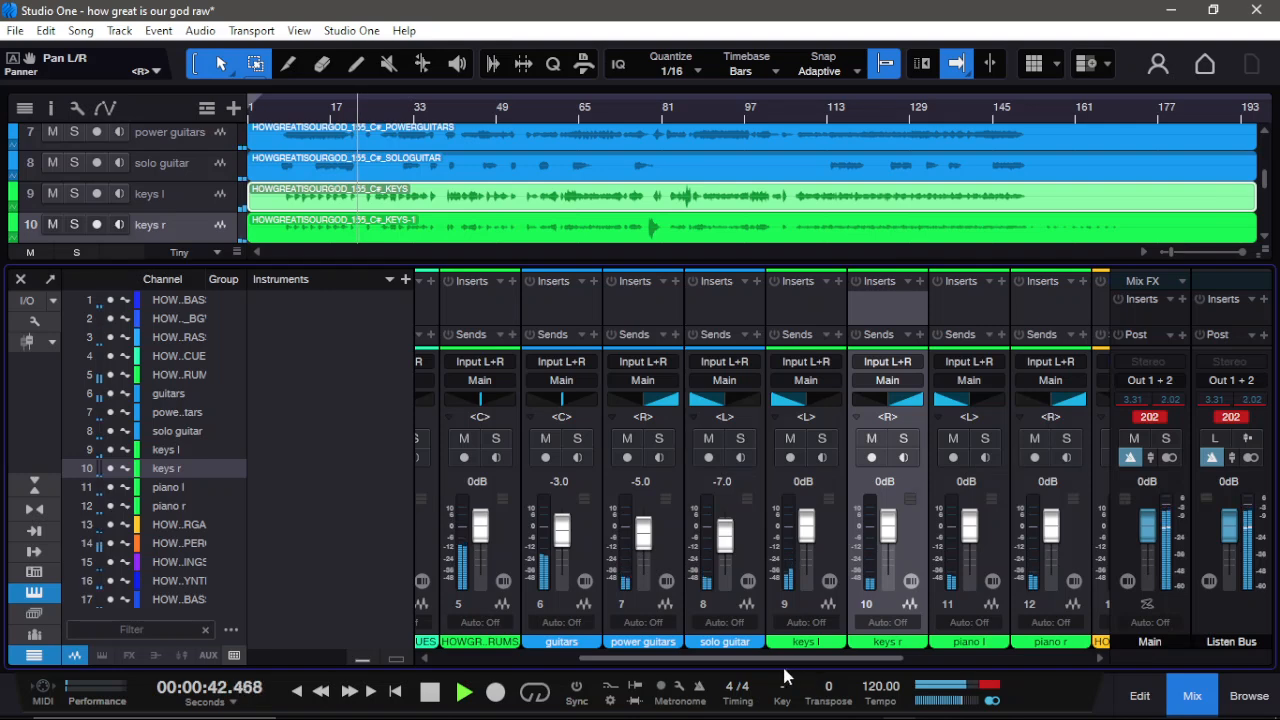
{"action": "left_click_drag", "start_coordinate": [768, 659], "coordinate": [828, 659]}
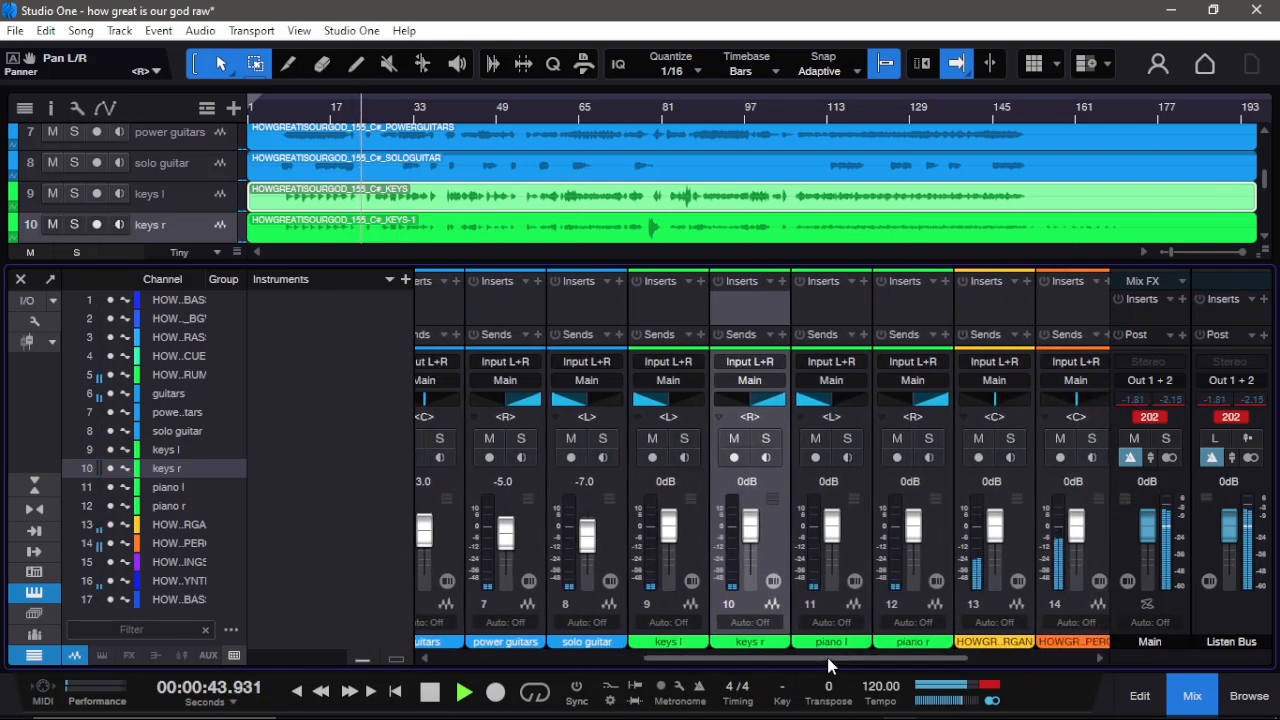
{"action": "left_click", "coordinate": [681, 494]}
{"action": "left_click", "coordinate": [755, 487]}
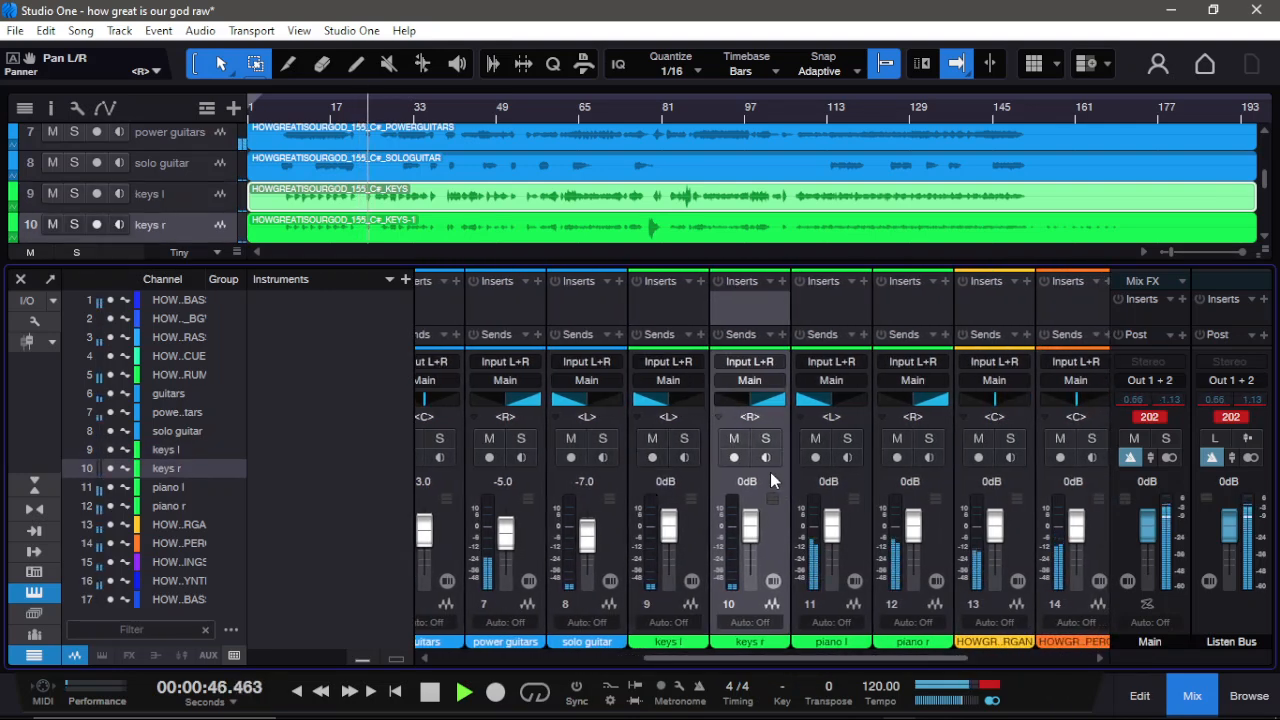
{"action": "left_click_drag", "start_coordinate": [751, 525], "coordinate": [756, 576]}
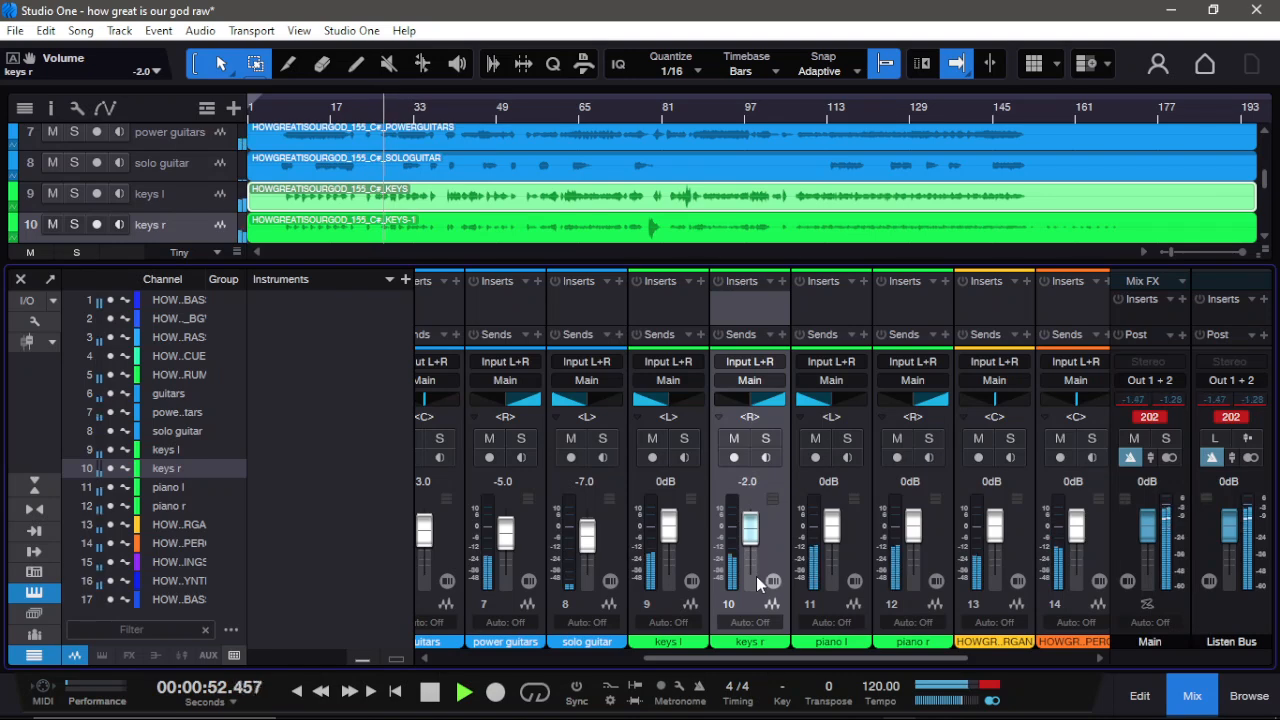
Step: Set the piano l channel's volume to -2.0 dB while listening to the full mix
{"action": "left_click_drag", "start_coordinate": [834, 523], "coordinate": [837, 527]}
{"action": "scroll", "coordinate": [837, 531], "scroll_direction": "up", "scroll_amount": 5}
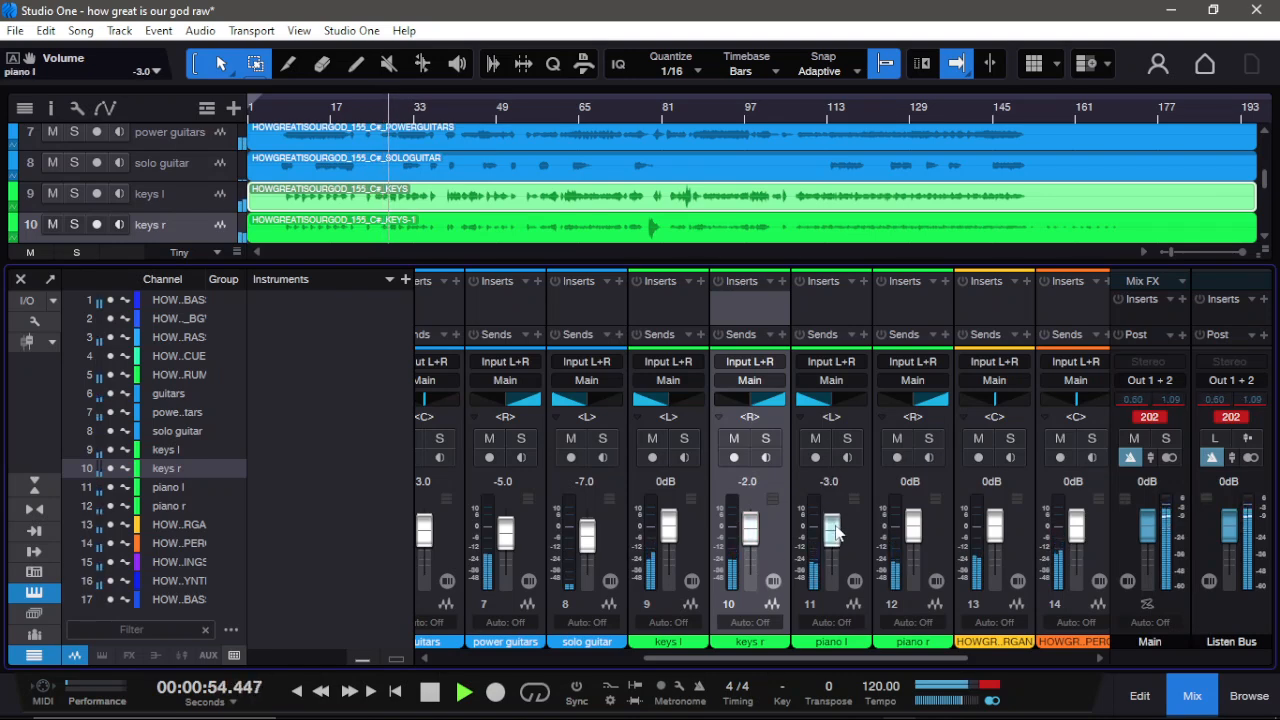
{"action": "scroll", "coordinate": [837, 531], "scroll_direction": "down", "scroll_amount": 5}
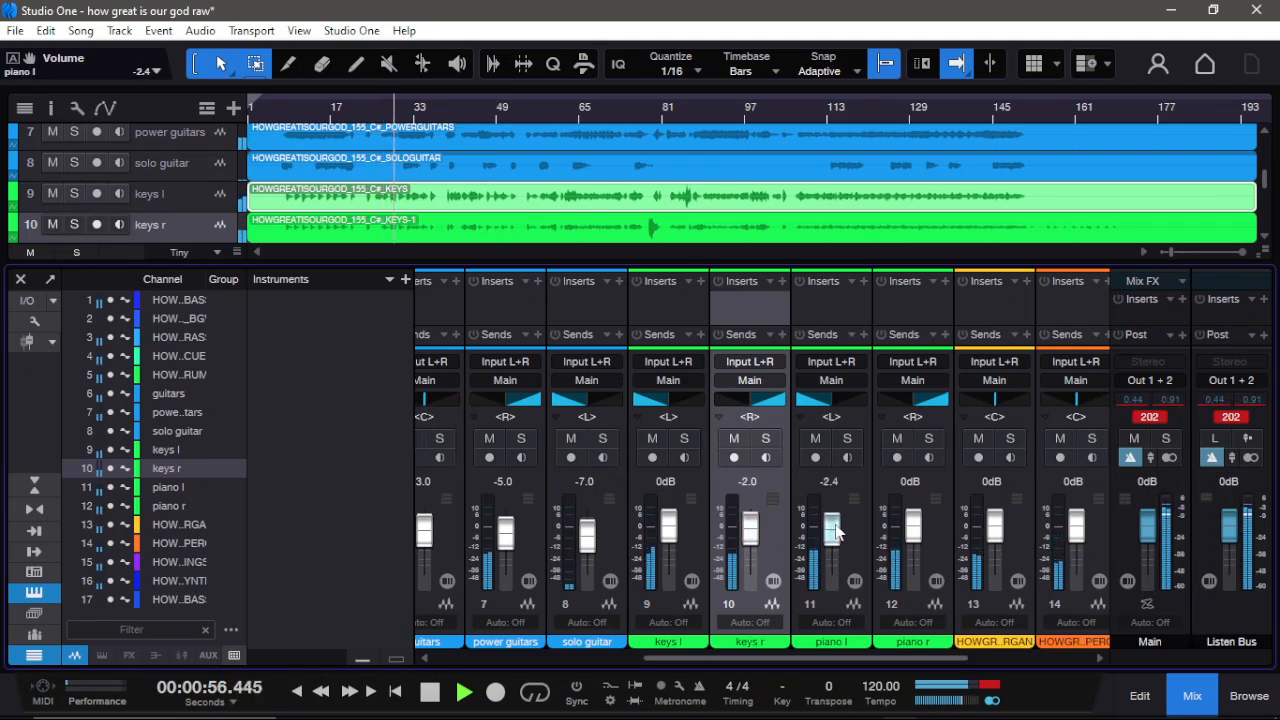
{"action": "scroll", "coordinate": [837, 531], "scroll_direction": "up", "scroll_amount": 1}
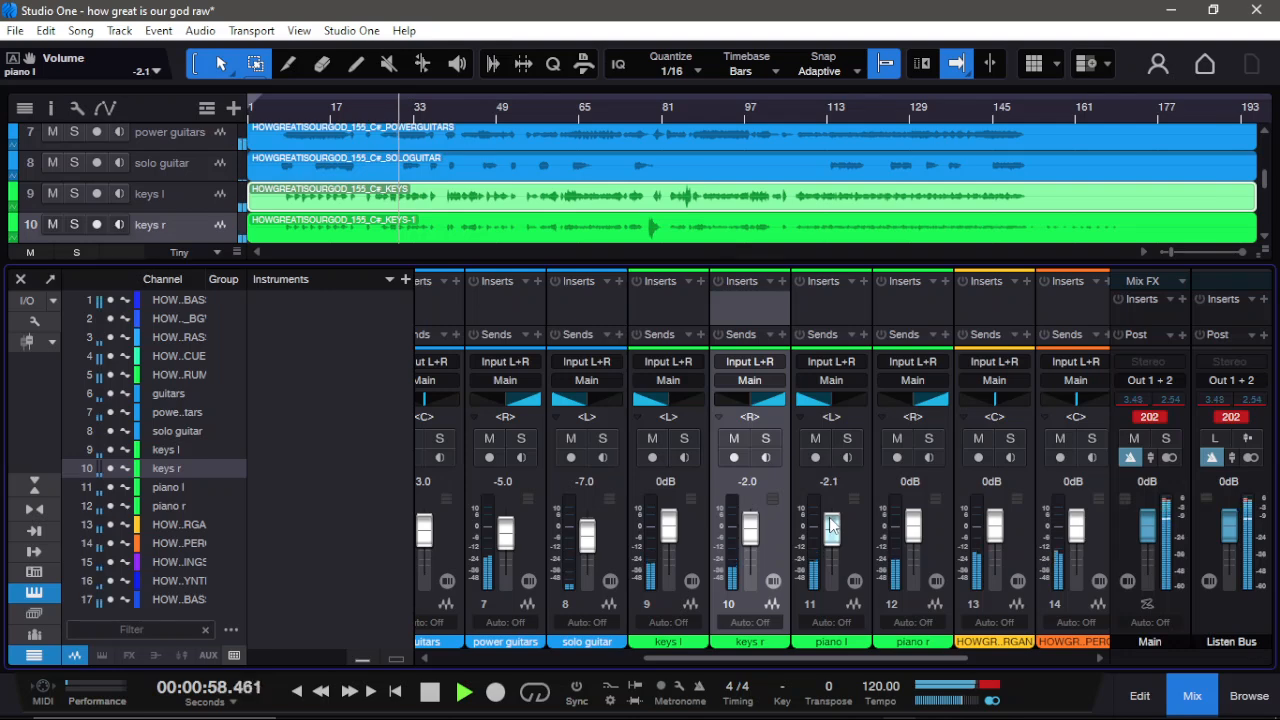
{"action": "scroll", "coordinate": [830, 525], "scroll_direction": "up", "scroll_amount": 1}
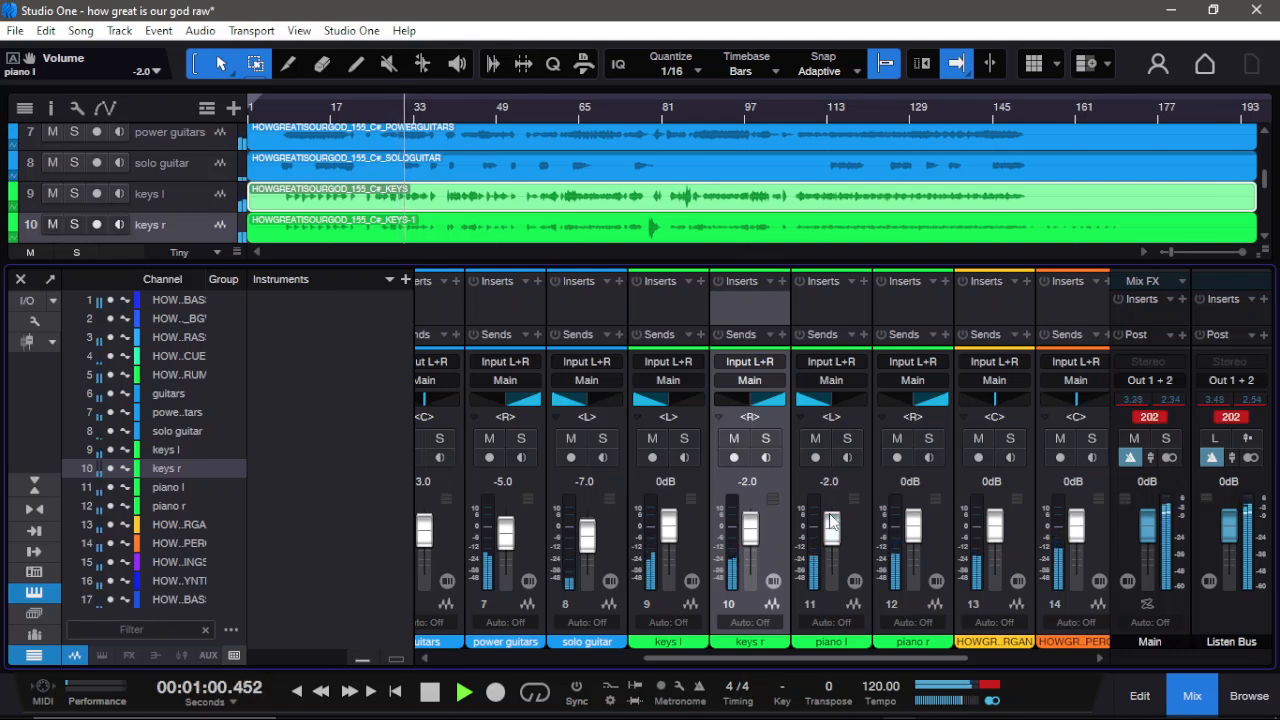
Step: Lower the organ channel's volume to -5.0 dB while it is soloed, and unsolo it to hear the full mix
{"action": "left_click_drag", "start_coordinate": [814, 660], "coordinate": [980, 660]}
{"action": "left_click", "coordinate": [758, 439]}
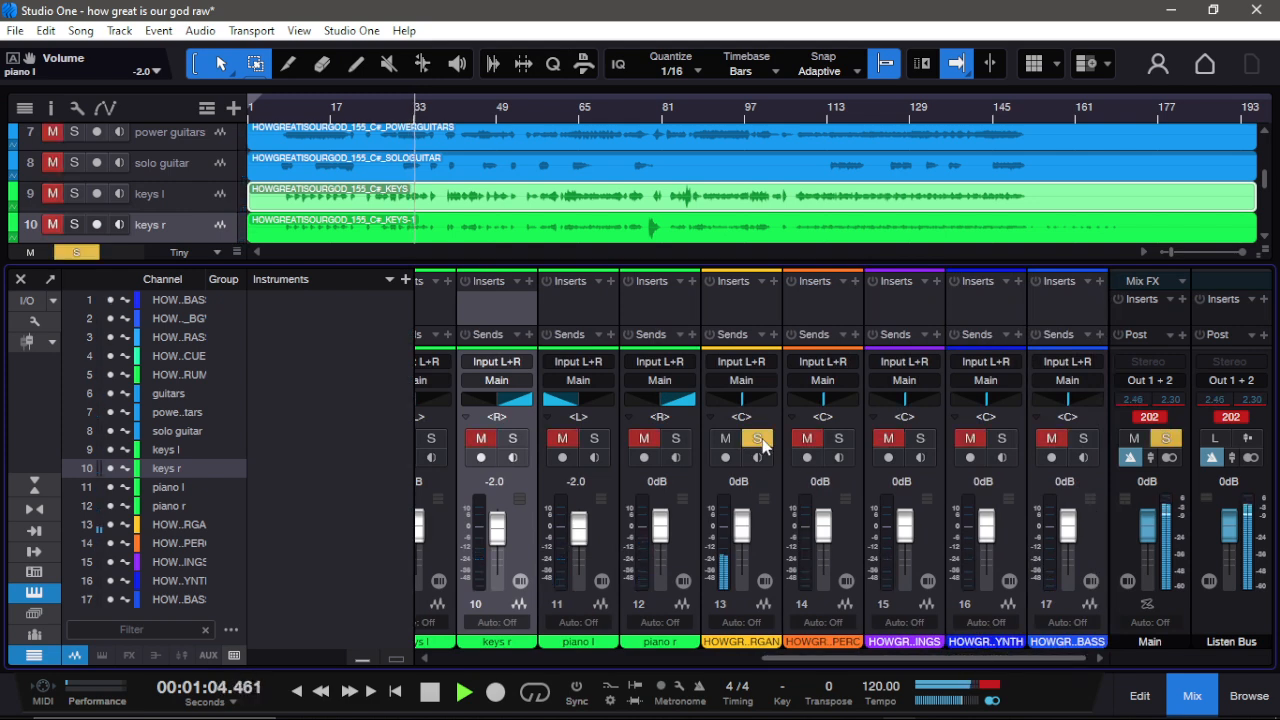
{"action": "left_click_drag", "start_coordinate": [742, 520], "coordinate": [742, 550]}
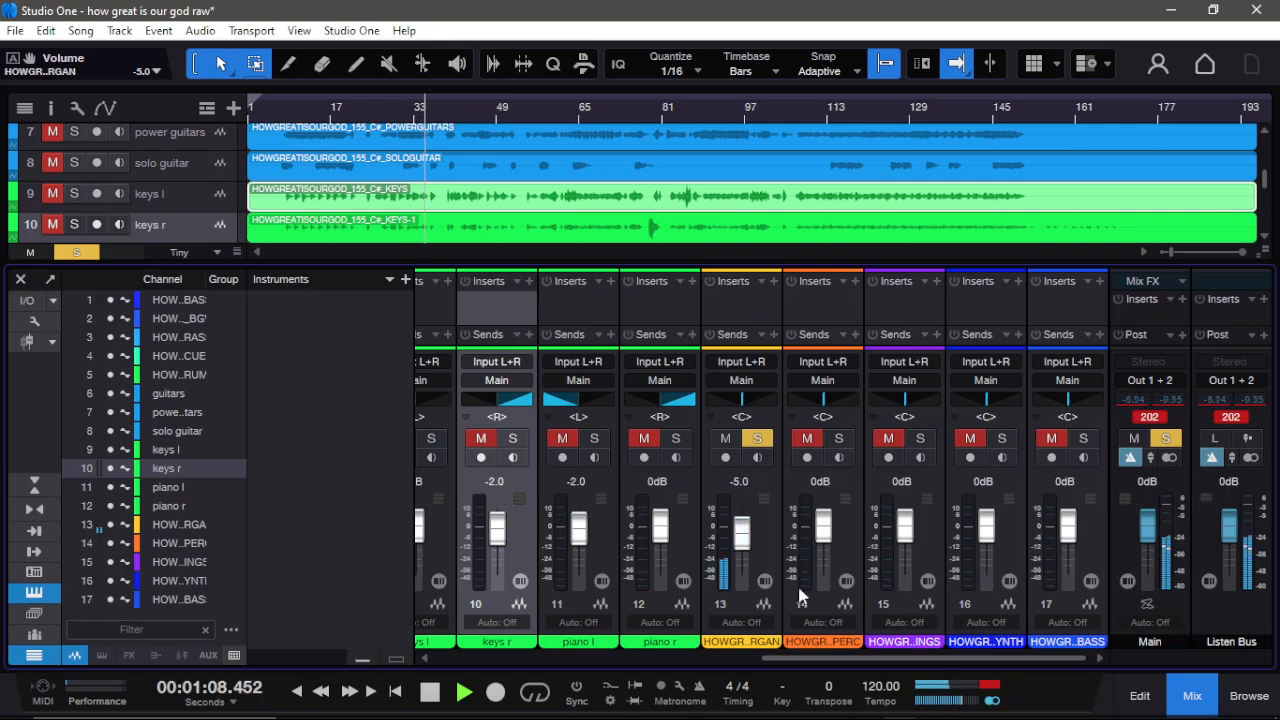
{"action": "key", "text": "space"}
{"action": "key", "text": "space"}
{"action": "left_click", "coordinate": [757, 444]}
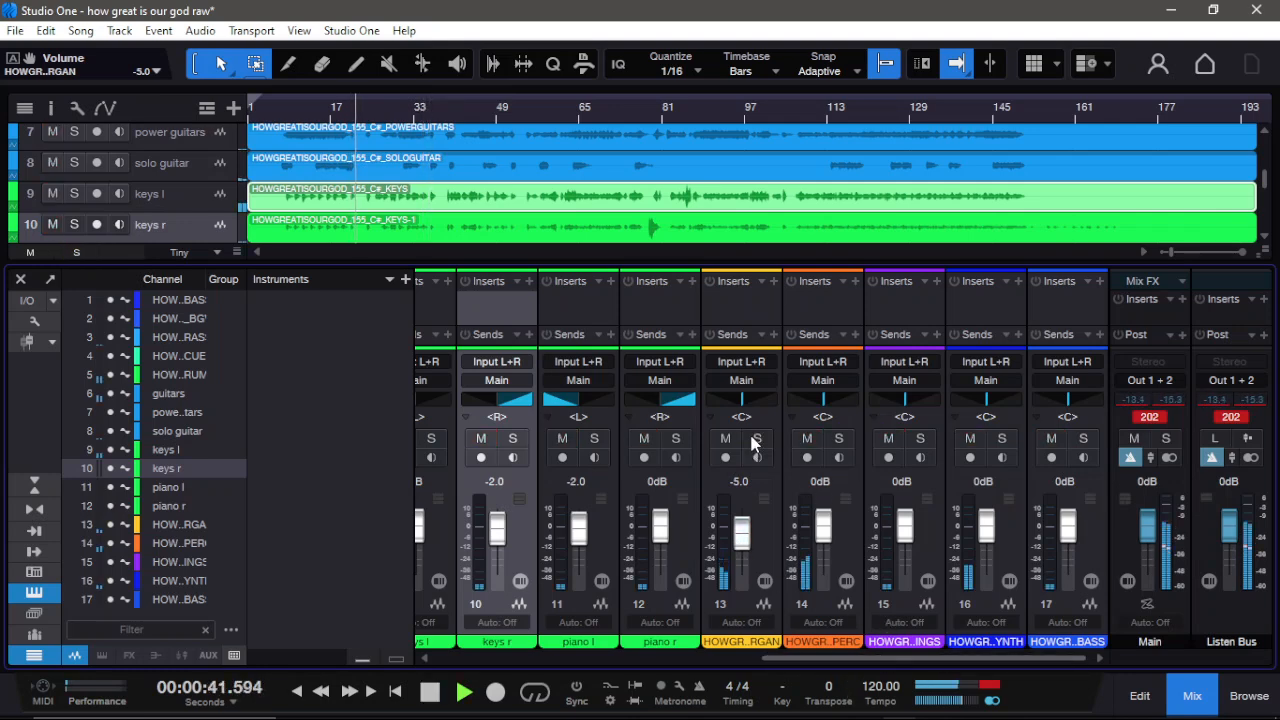
Step: Close the mixer, rename the percussion track as "perc", and stop playback
{"action": "left_click_drag", "start_coordinate": [821, 660], "coordinate": [860, 648]}
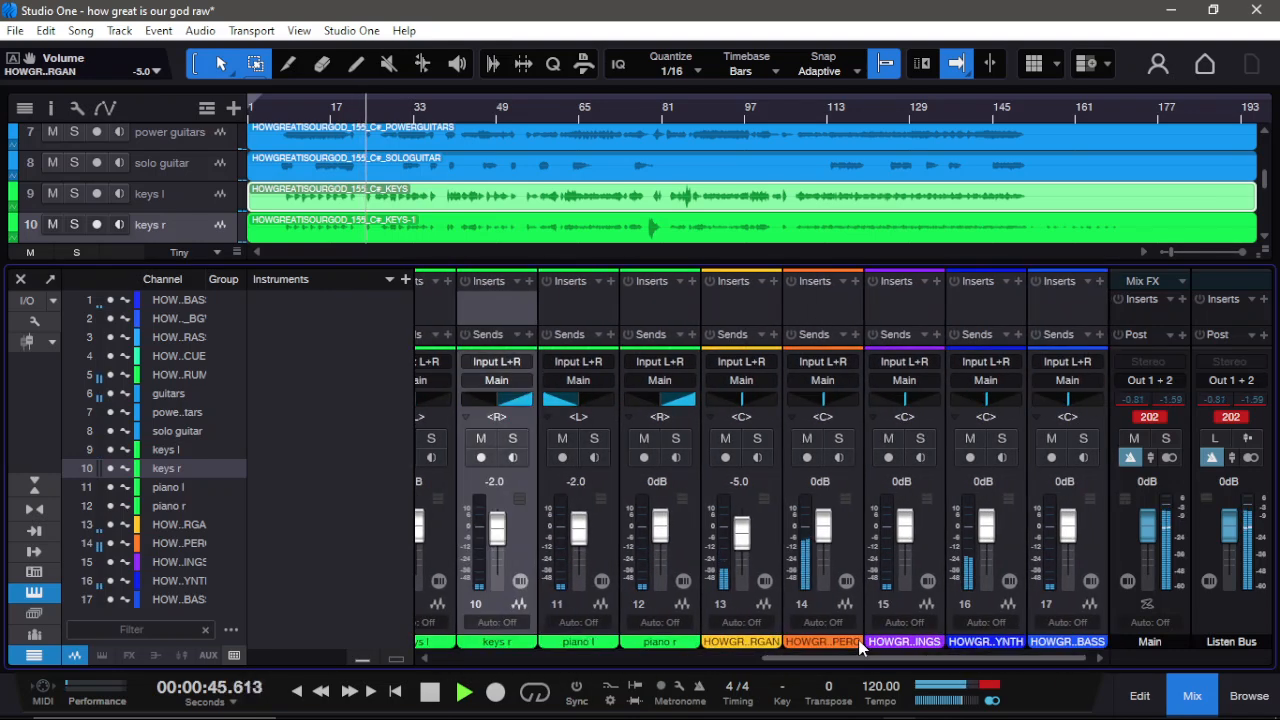
{"action": "key", "text": "F3"}
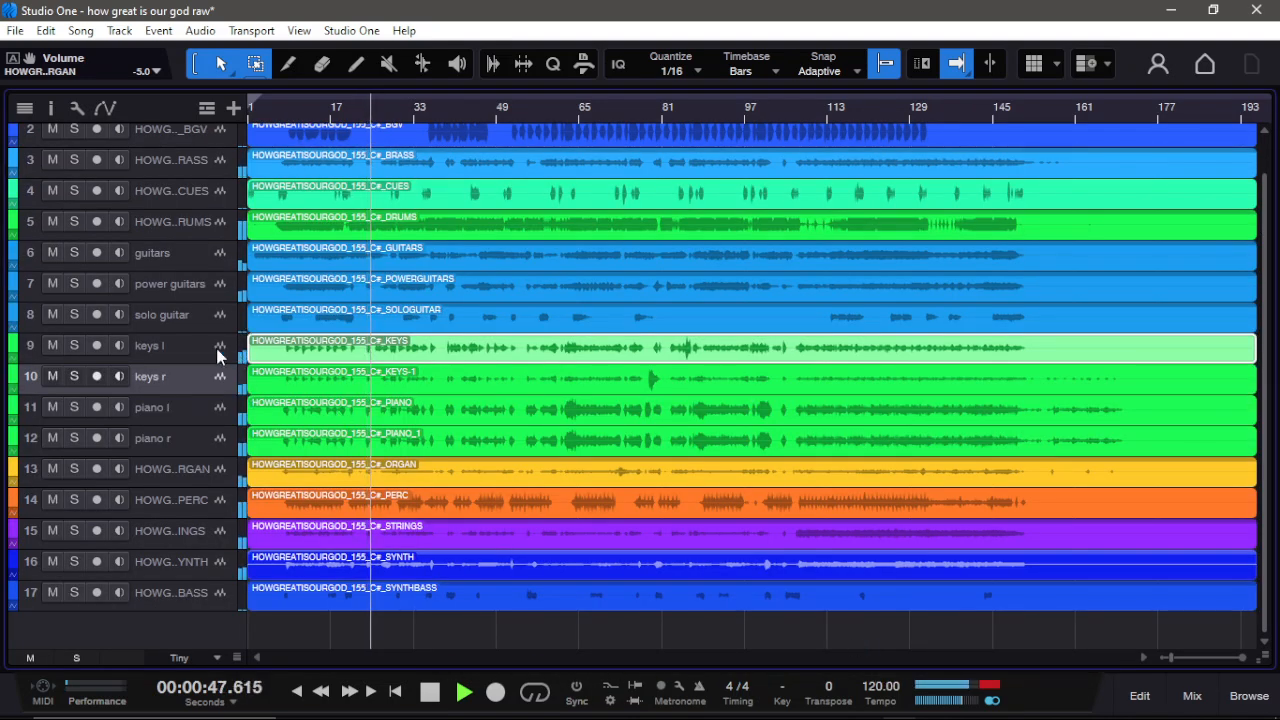
{"action": "left_click", "coordinate": [322, 510]}
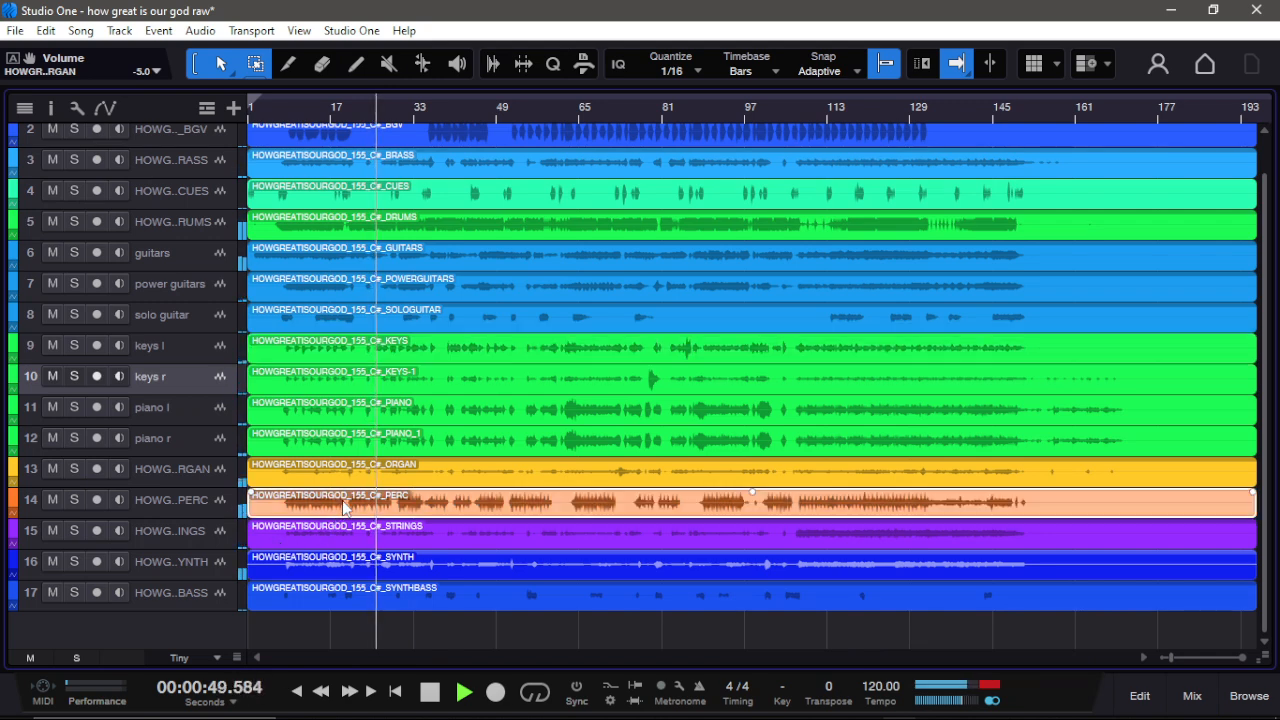
{"action": "double_click", "coordinate": [192, 499]}
{"action": "type", "text": "er"}
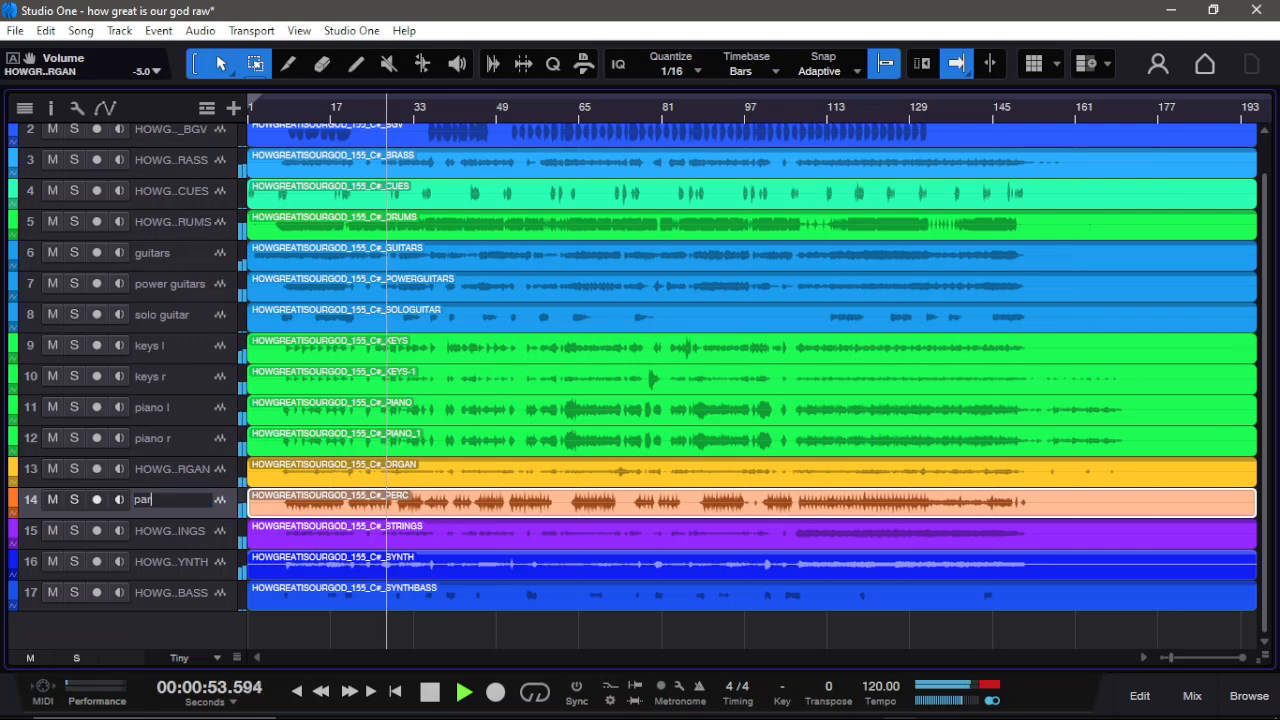
{"action": "type", "text": "c"}
{"action": "key", "text": "Return"}
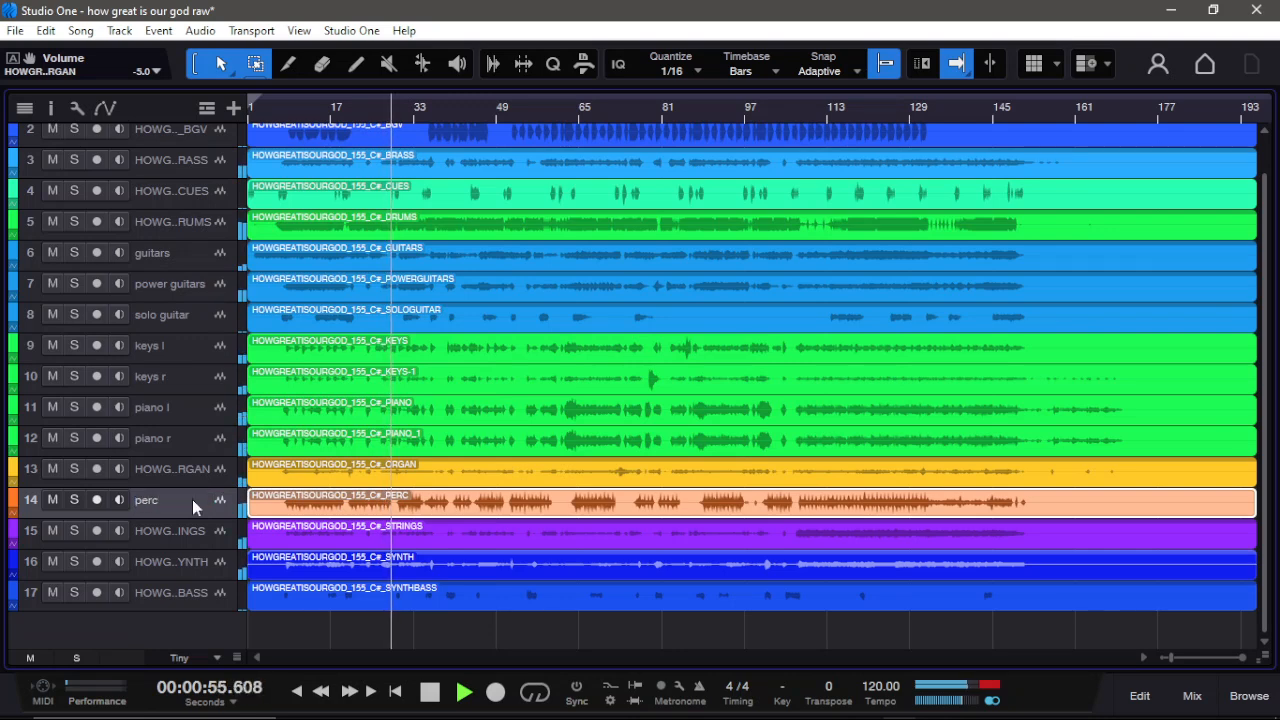
{"action": "key", "text": "space"}
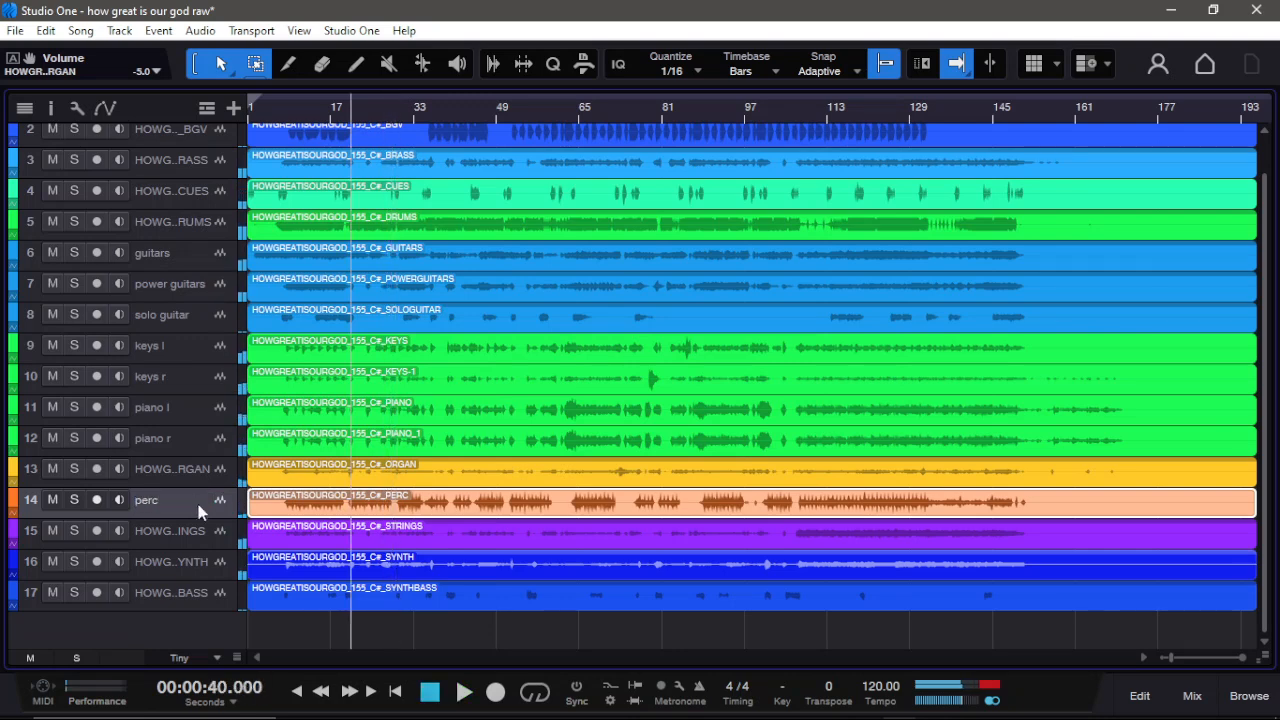
Step: Rename the SYNTHBASS track as "synth bass"
{"action": "left_click", "coordinate": [291, 600]}
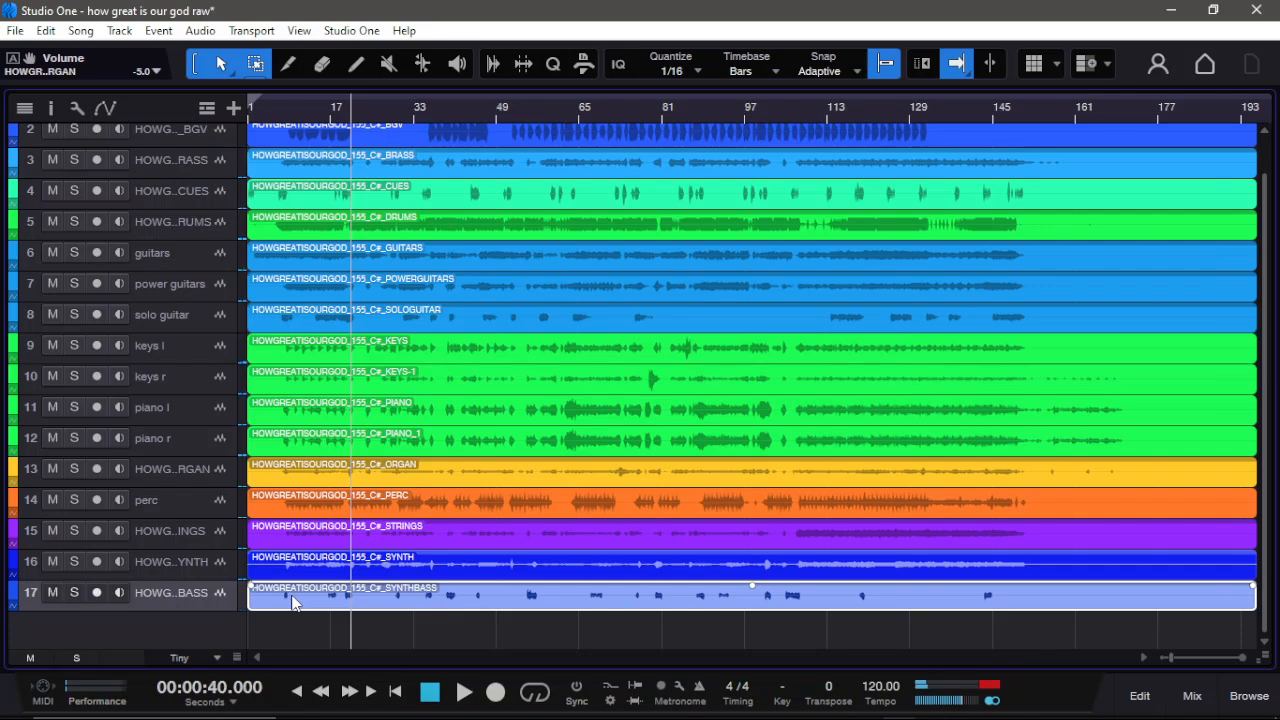
{"action": "key", "text": "F3"}
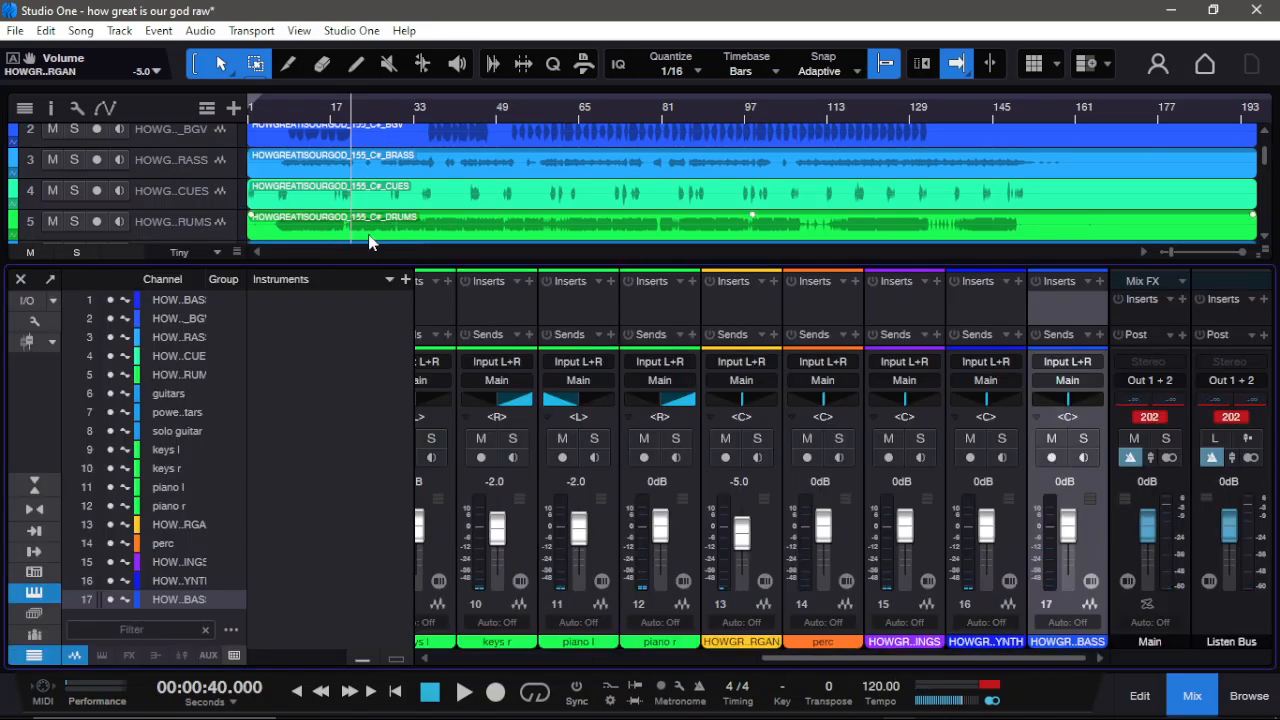
{"action": "key", "text": "F3"}
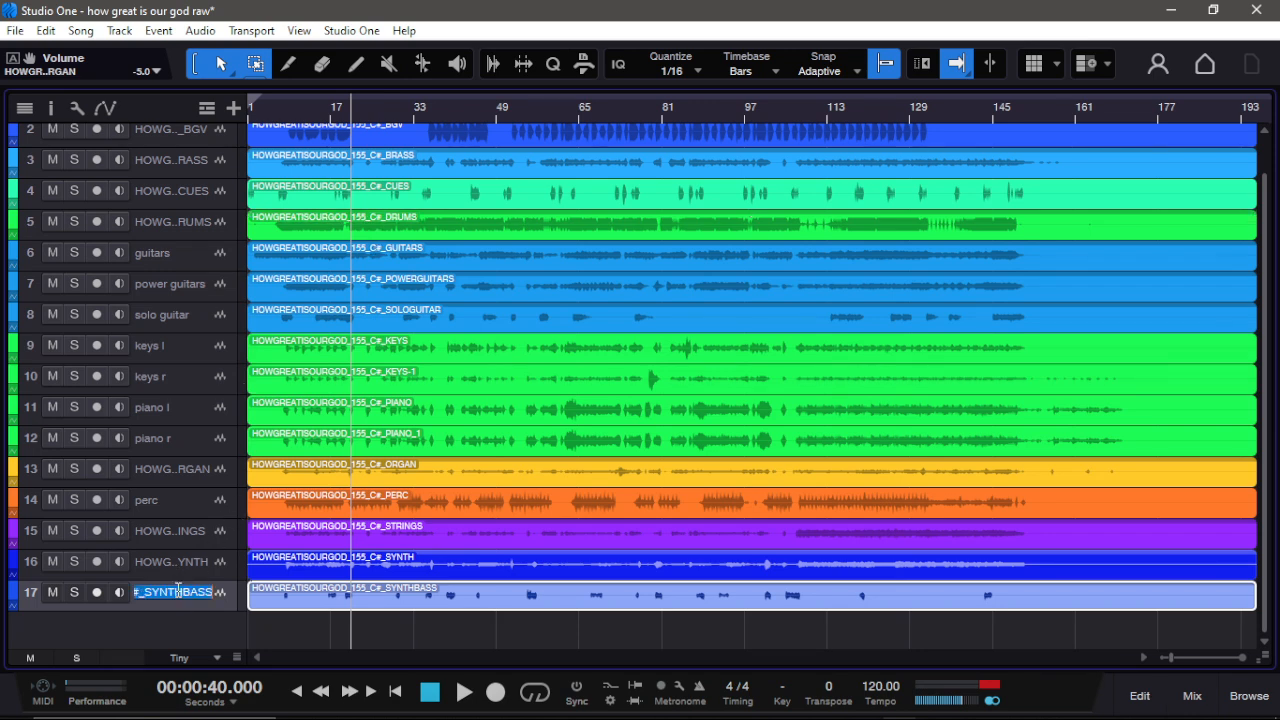
{"action": "type", "text": "synth bass"}
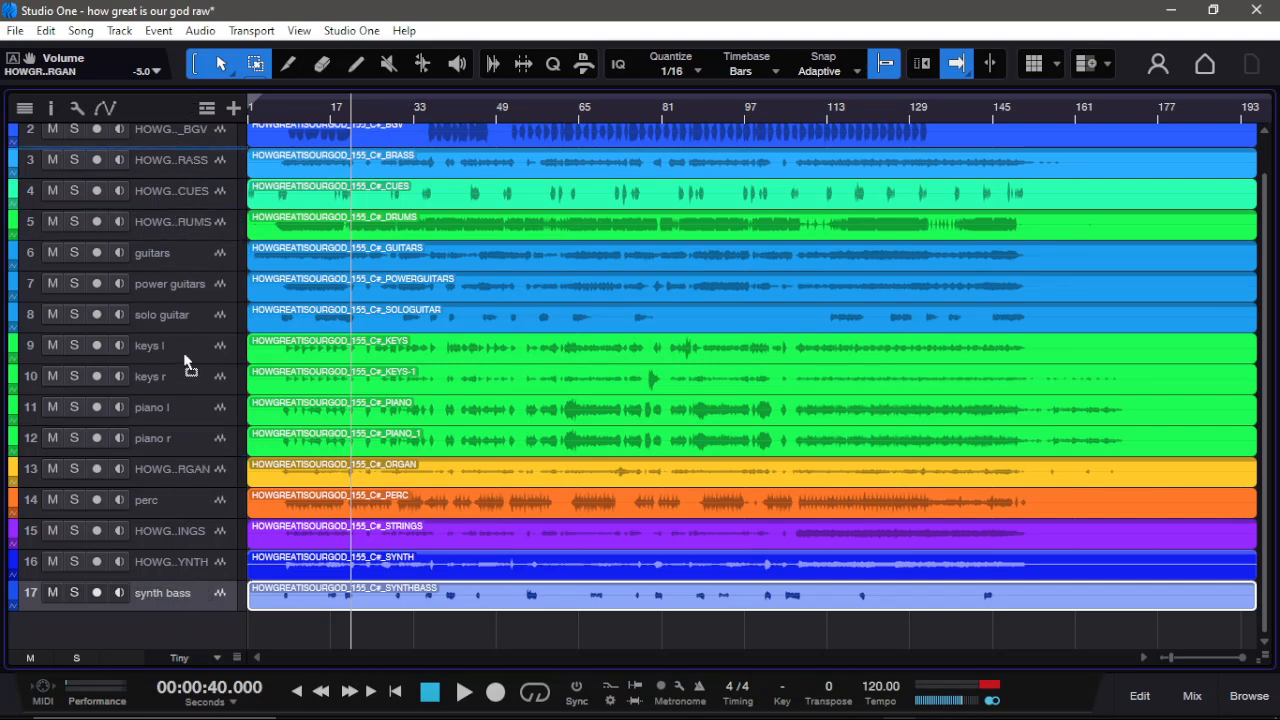
Step: Move the synth bass track directly below the first bass track and rename that first track as "bass"
{"action": "left_click_drag", "start_coordinate": [187, 160], "coordinate": [187, 176]}
{"action": "left_click_drag", "start_coordinate": [184, 221], "coordinate": [183, 150]}
{"action": "double_click", "coordinate": [171, 135]}
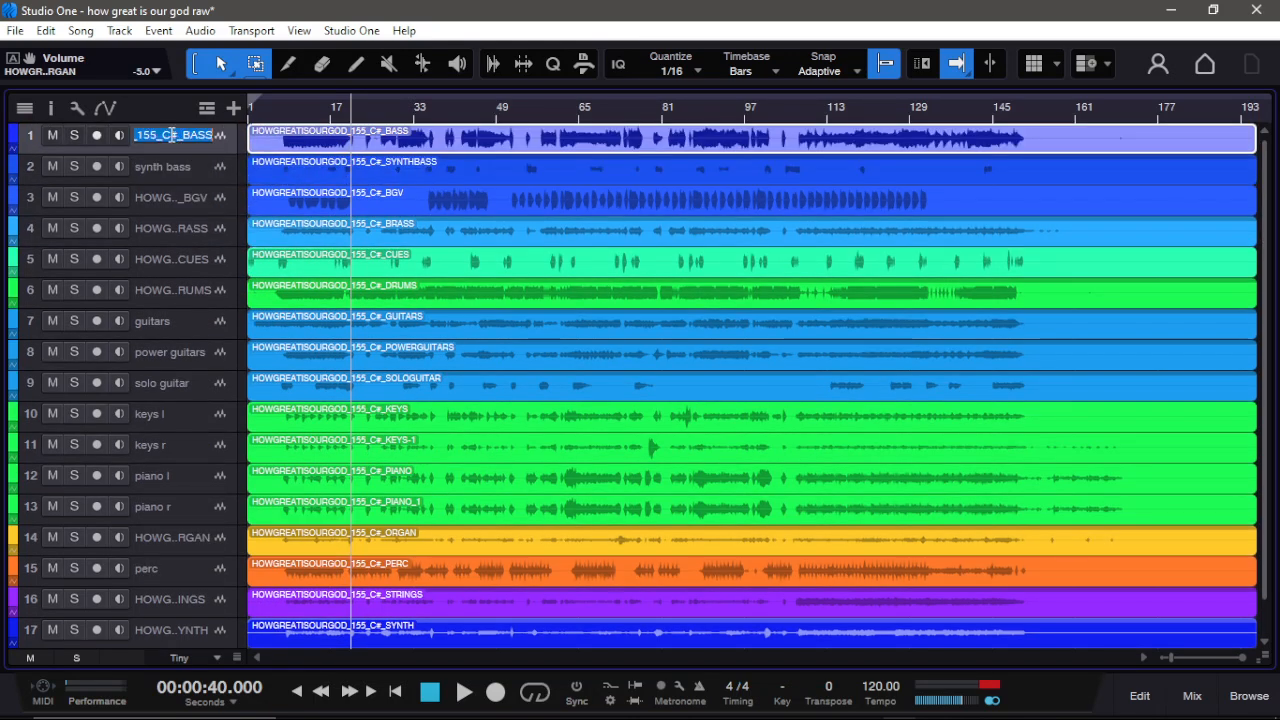
{"action": "type", "text": "bass"}
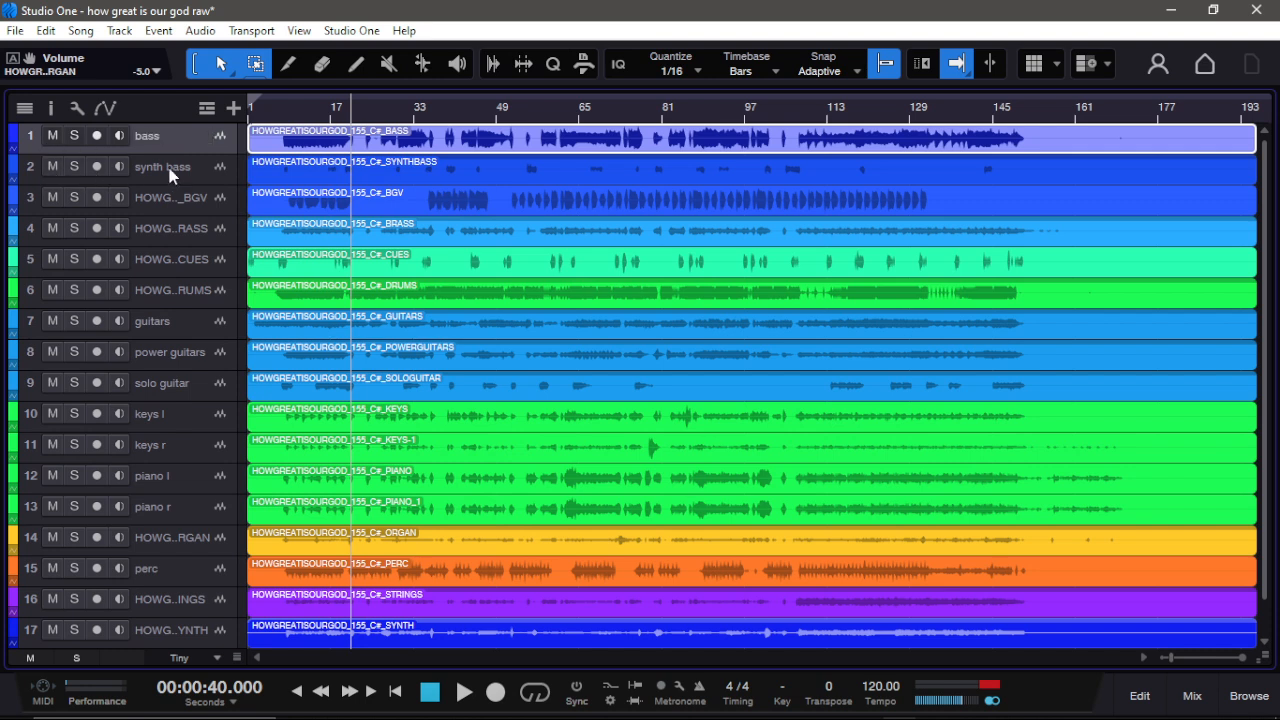
Step: Give the bass and synth bass tracks the same dark blue colour
{"action": "left_click", "coordinate": [14, 140]}
{"action": "left_click", "coordinate": [42, 187]}
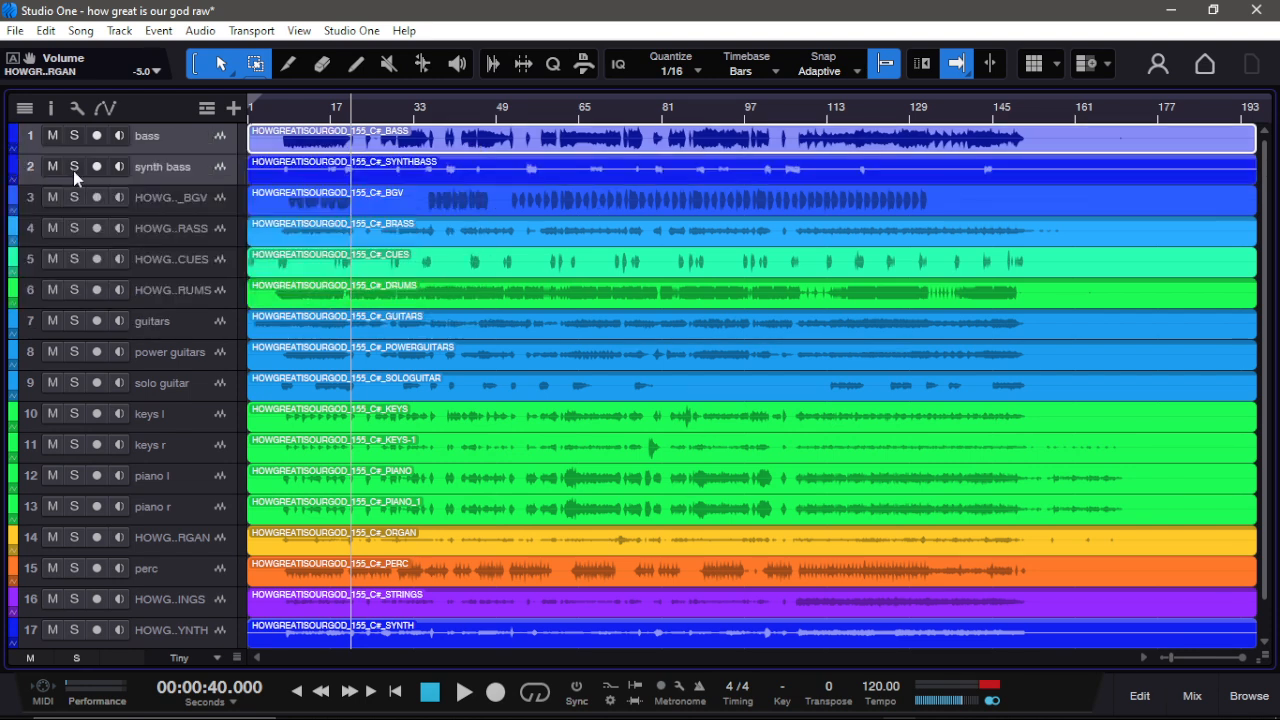
{"action": "left_click", "coordinate": [215, 170]}
{"action": "left_click", "coordinate": [207, 145]}
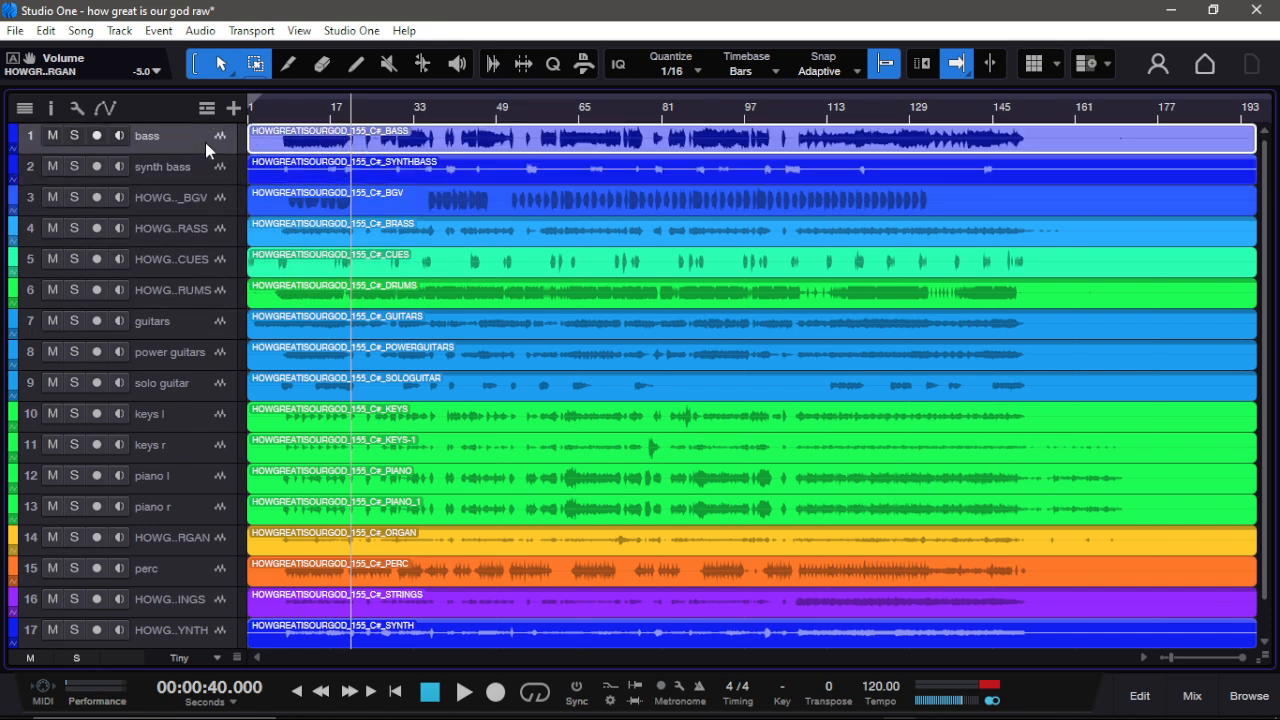
Step: Start playback with the mixer open and lower the bass channel's volume to -3.0 dB
{"action": "key", "text": "F3"}
{"action": "key", "text": "space"}
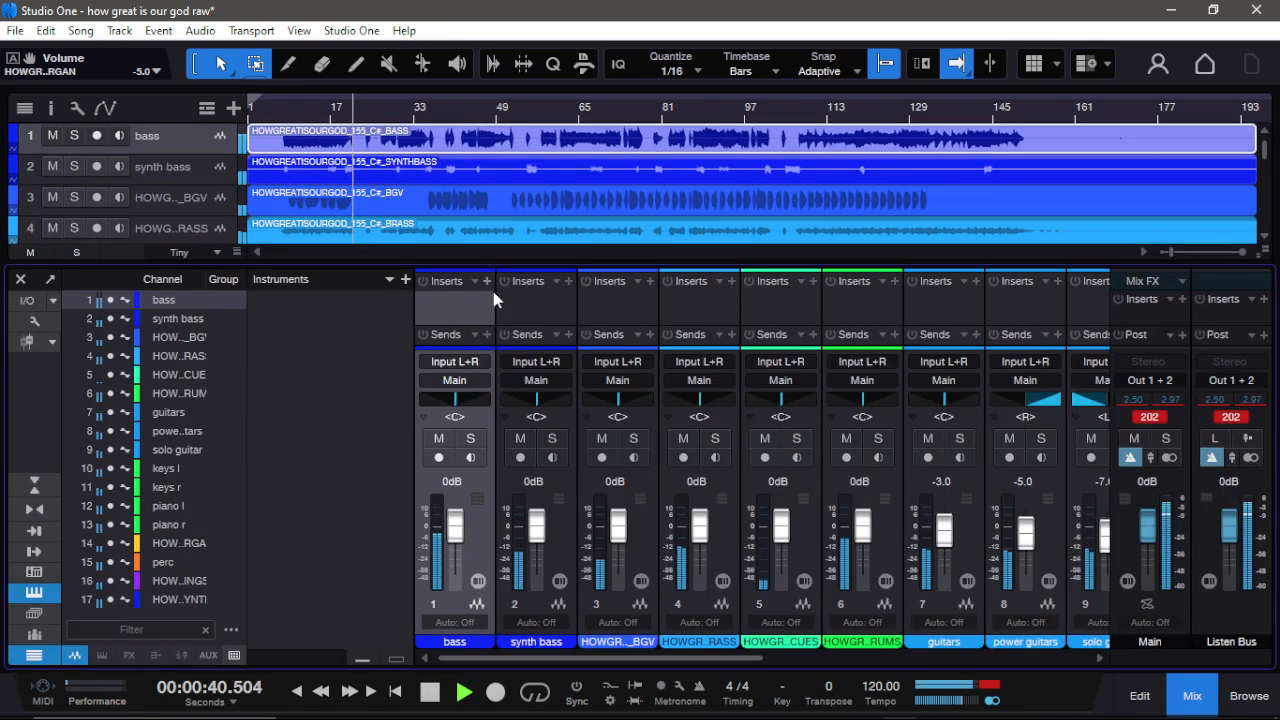
{"action": "left_click_drag", "start_coordinate": [455, 530], "coordinate": [455, 540]}
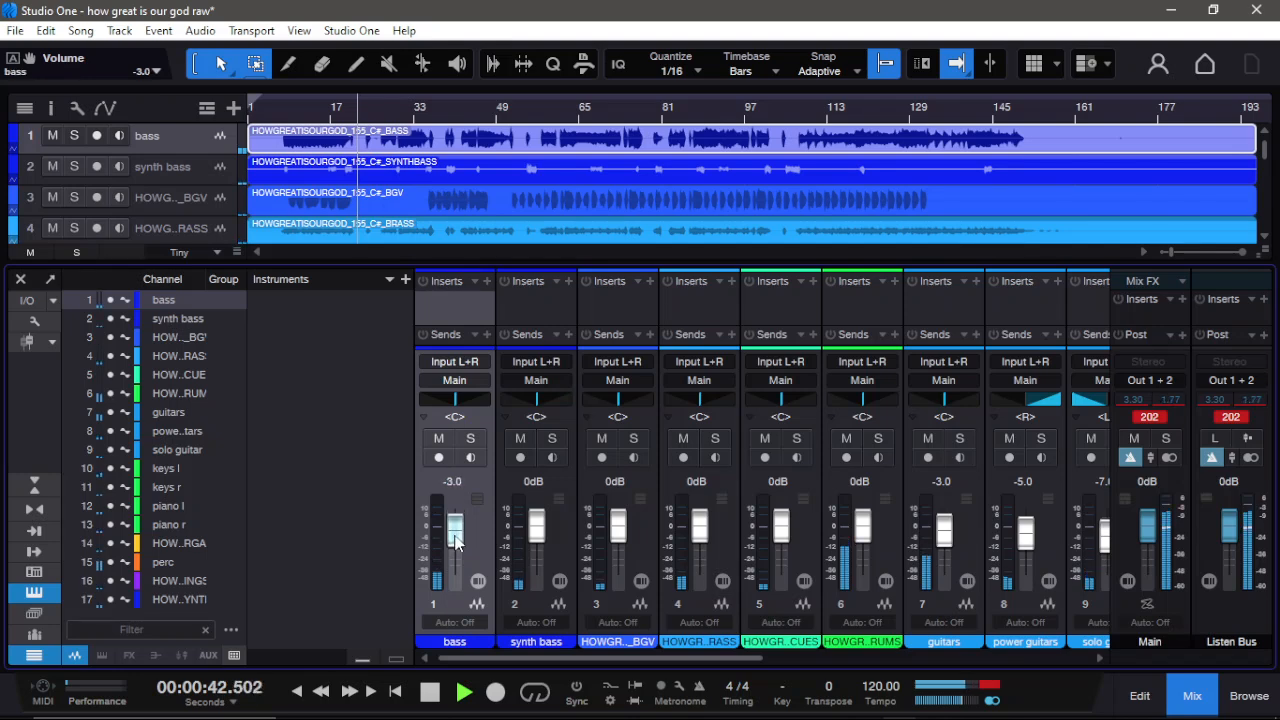
Step: Lower the synth bass channel's volume to -5.6 dB and reset the output clip indicators during playback
{"action": "left_click_drag", "start_coordinate": [537, 526], "coordinate": [536, 522]}
{"action": "mouse_move", "coordinate": [522, 658]}
{"action": "left_mouse_down"}
{"action": "mouse_move", "coordinate": [560, 668]}
{"action": "mouse_move", "coordinate": [522, 676]}
{"action": "left_mouse_up"}
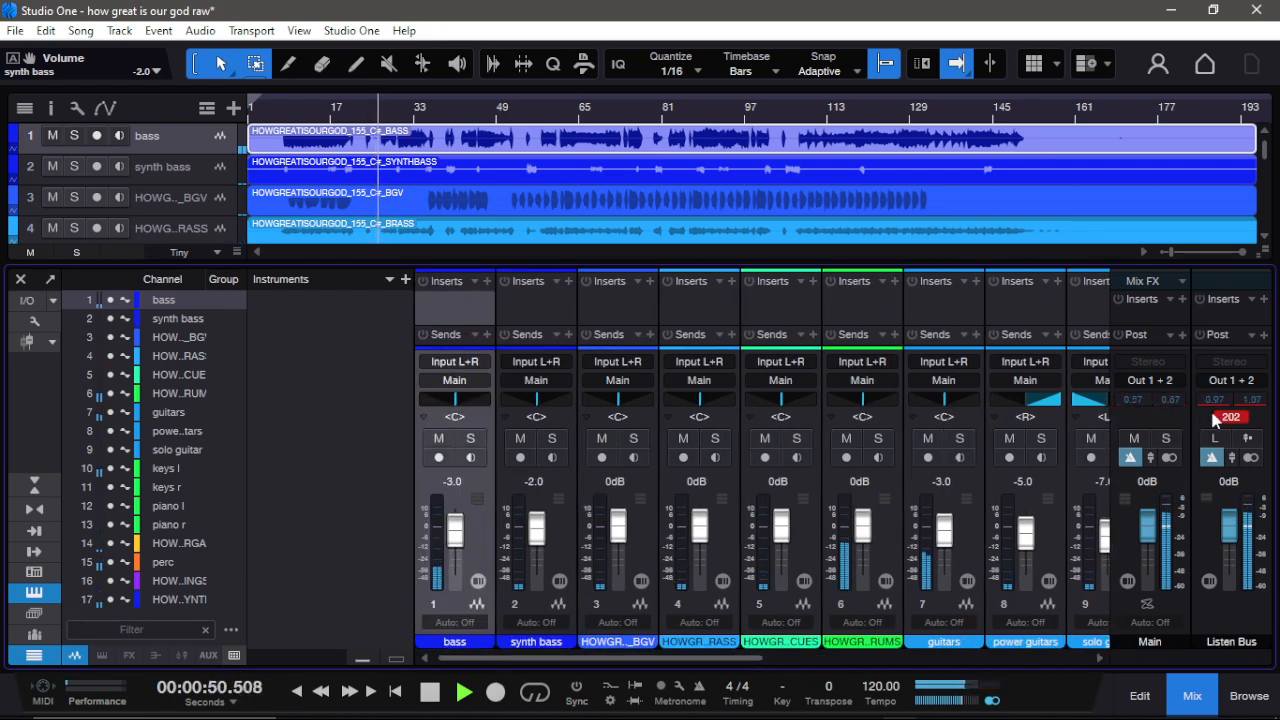
{"action": "left_click", "coordinate": [1240, 418]}
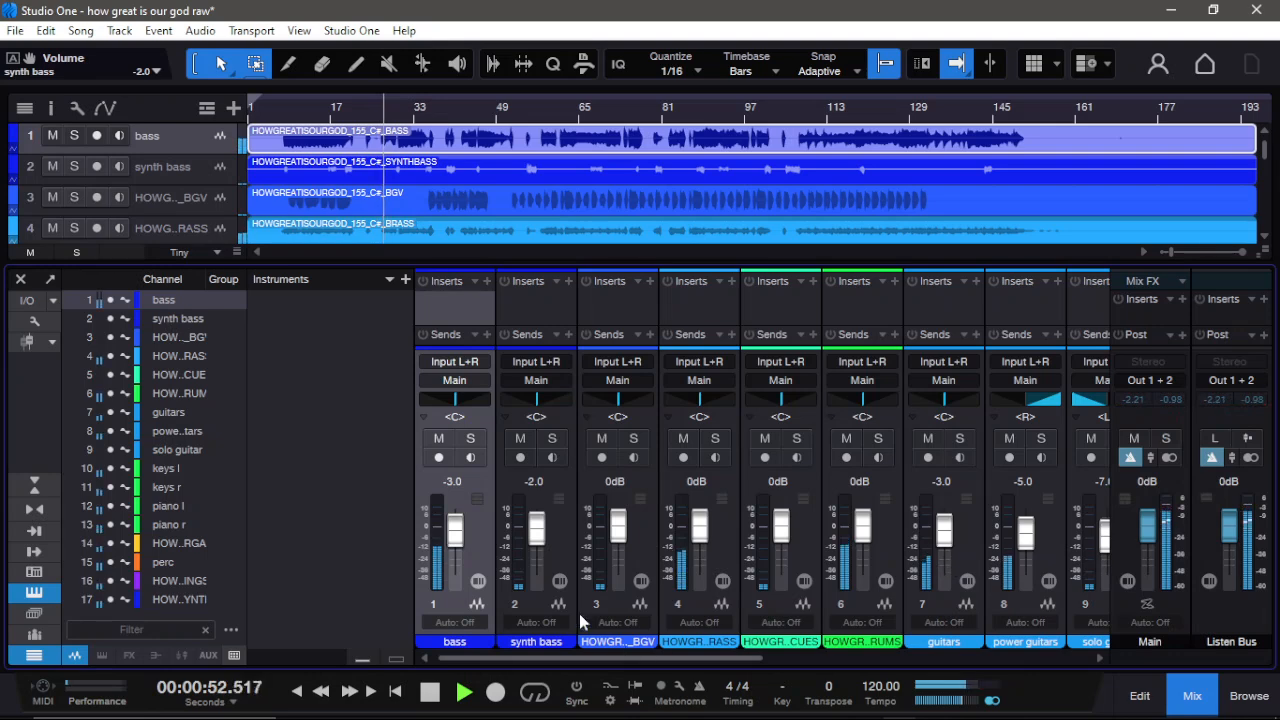
{"action": "left_click_drag", "start_coordinate": [537, 530], "coordinate": [537, 536]}
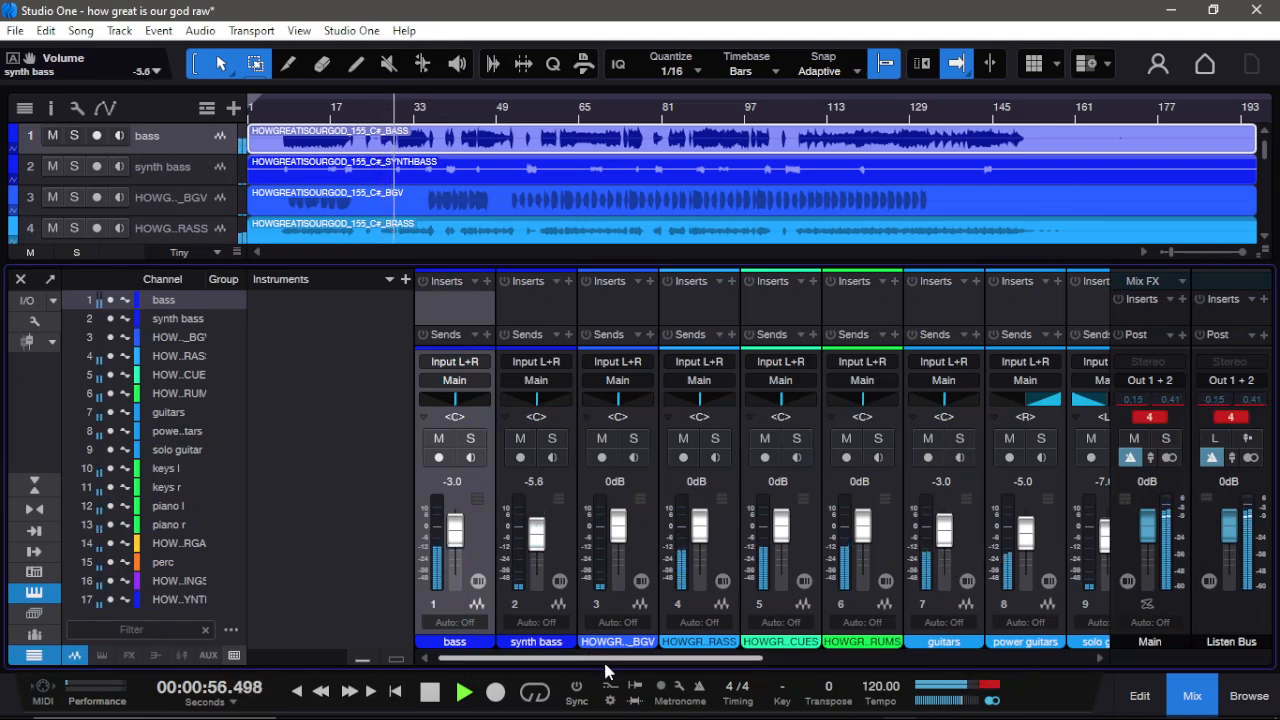
Step: Lower the brass channel's volume to -5.0 dB and stop playback
{"action": "left_click_drag", "start_coordinate": [605, 665], "coordinate": [651, 665]}
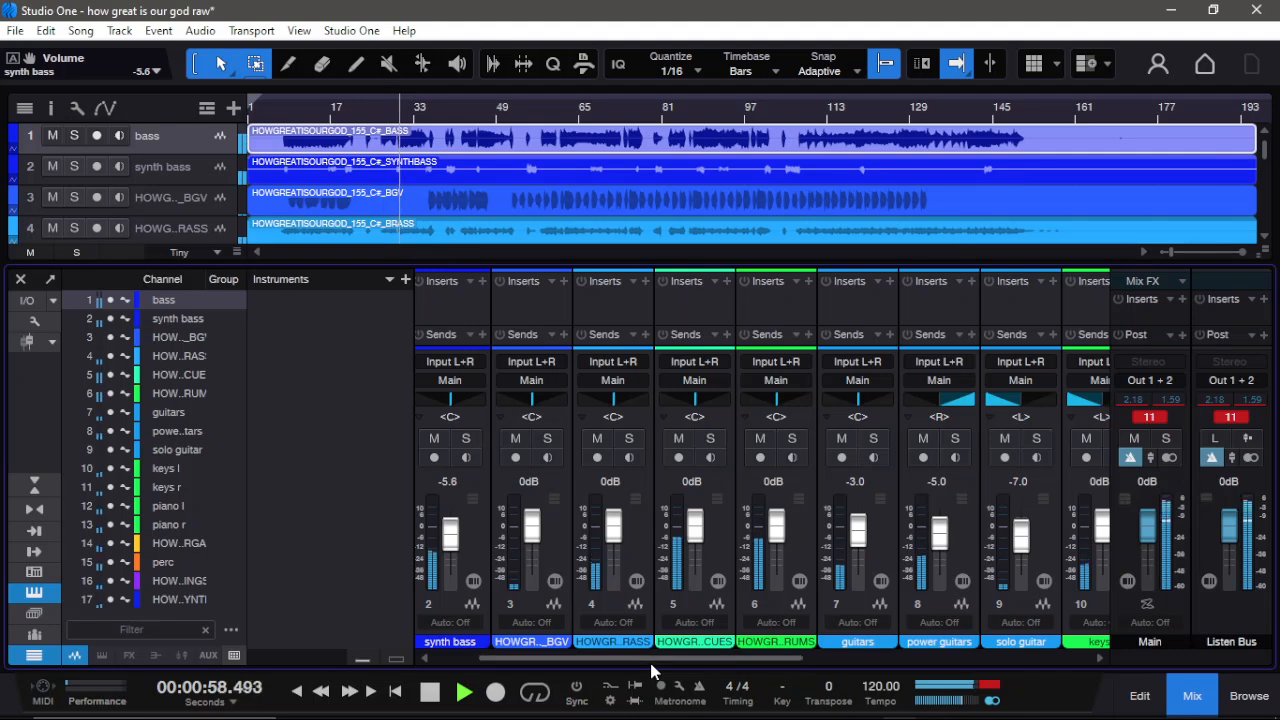
{"action": "left_click_drag", "start_coordinate": [613, 526], "coordinate": [615, 540]}
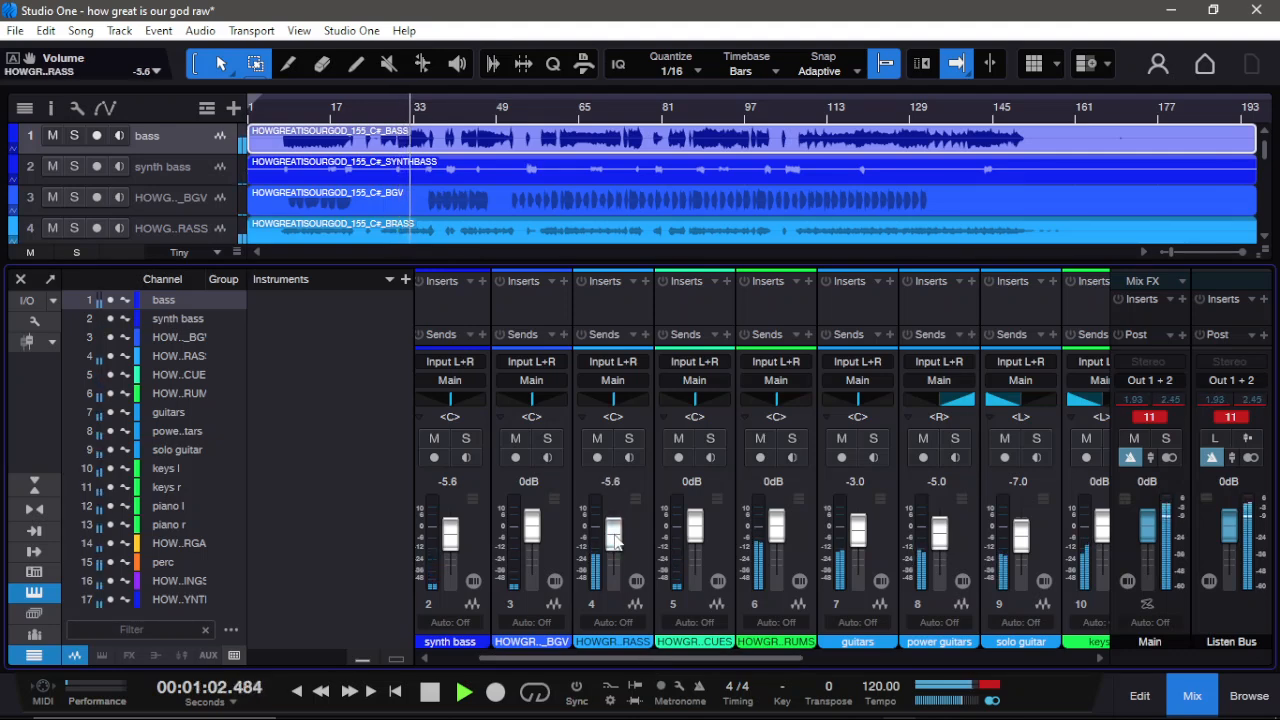
{"action": "key", "text": "space"}
{"action": "scroll", "coordinate": [616, 540], "scroll_direction": "up", "scroll_amount": 3}
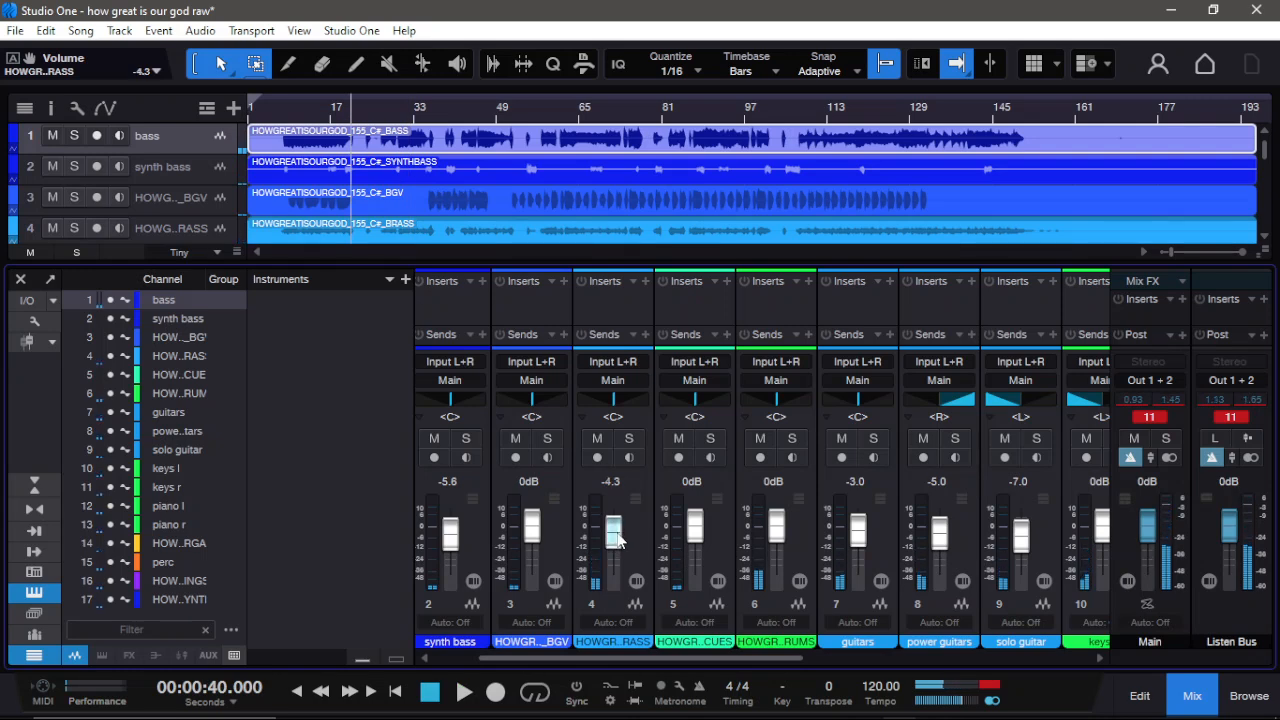
Step: Pan the strings channel to L50 and the synth channel to R50, and close the mixer
{"action": "left_click_drag", "start_coordinate": [658, 660], "coordinate": [942, 672]}
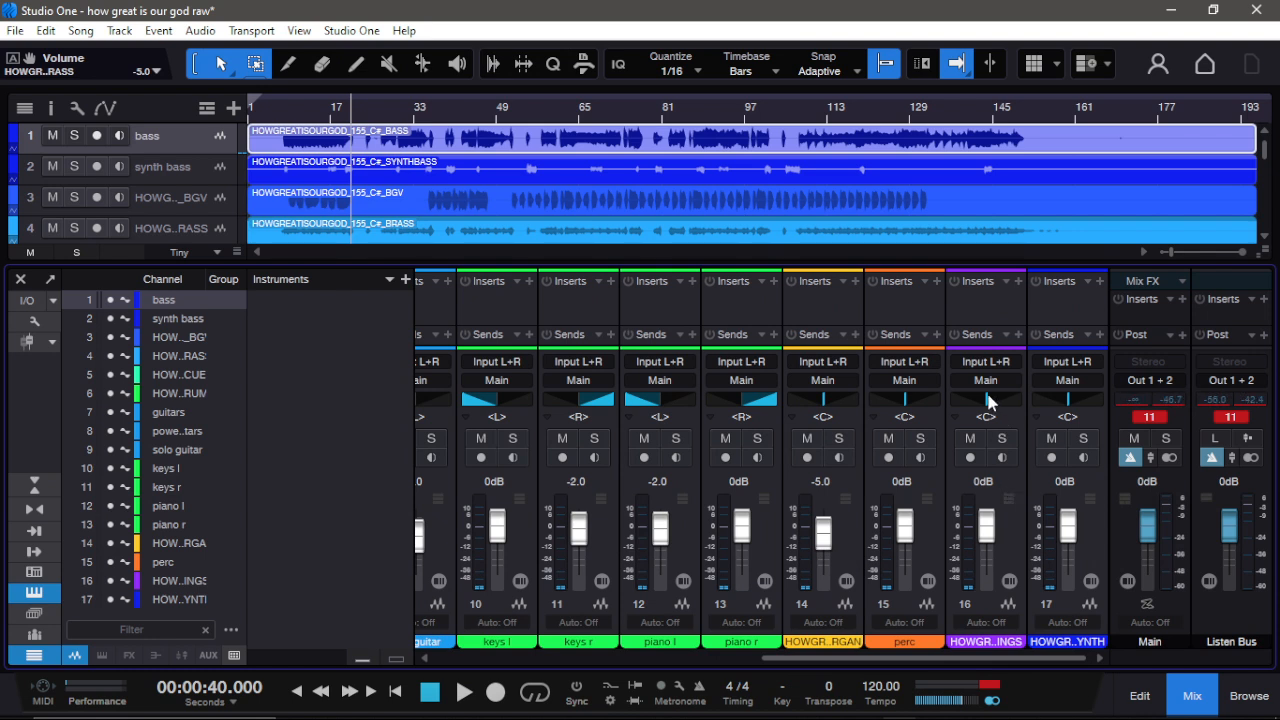
{"action": "mouse_move", "coordinate": [980, 399]}
{"action": "left_mouse_down"}
{"action": "mouse_move", "coordinate": [968, 401]}
{"action": "mouse_move", "coordinate": [994, 410]}
{"action": "left_mouse_up"}
{"action": "left_click_drag", "start_coordinate": [1072, 402], "coordinate": [1082, 401]}
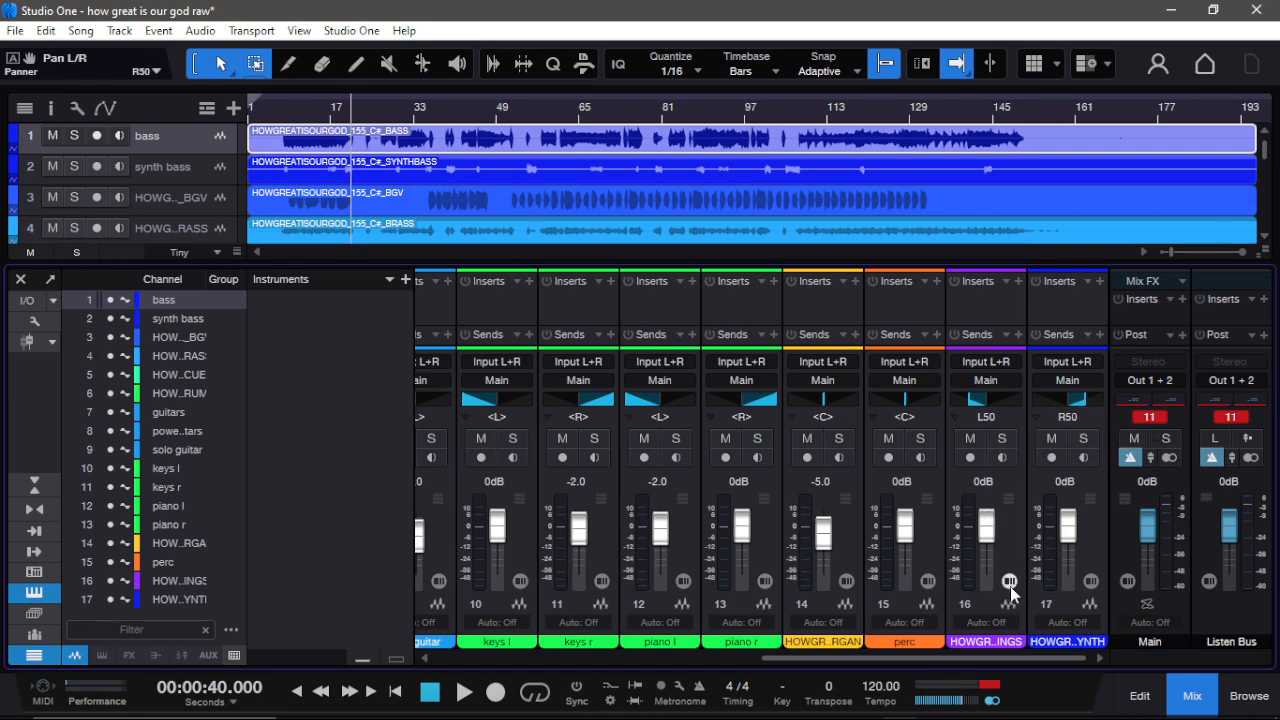
{"action": "key", "text": "F3"}
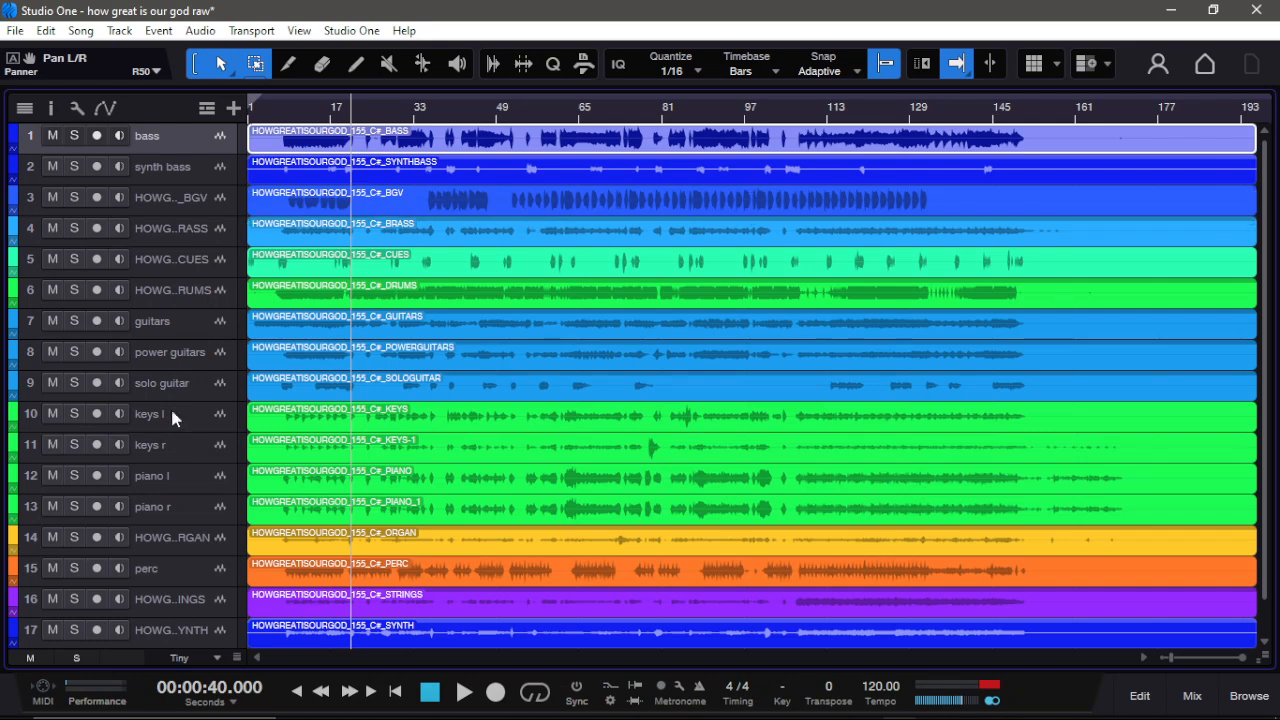
Step: Rename the STRINGS track as "strings" and the SYNTH track as "synth"
{"action": "scroll", "coordinate": [170, 465], "scroll_direction": "down", "scroll_amount": 1}
{"action": "double_click", "coordinate": [189, 563]}
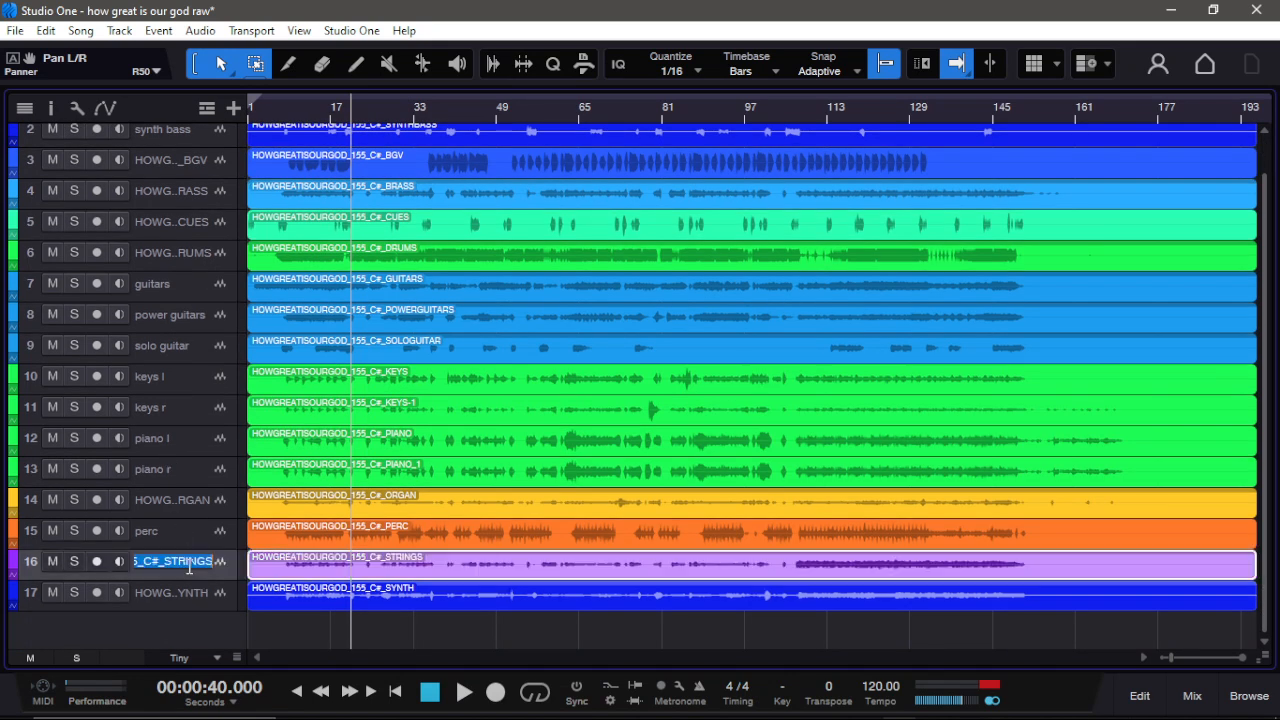
{"action": "type", "text": "strings"}
{"action": "key", "text": "Return"}
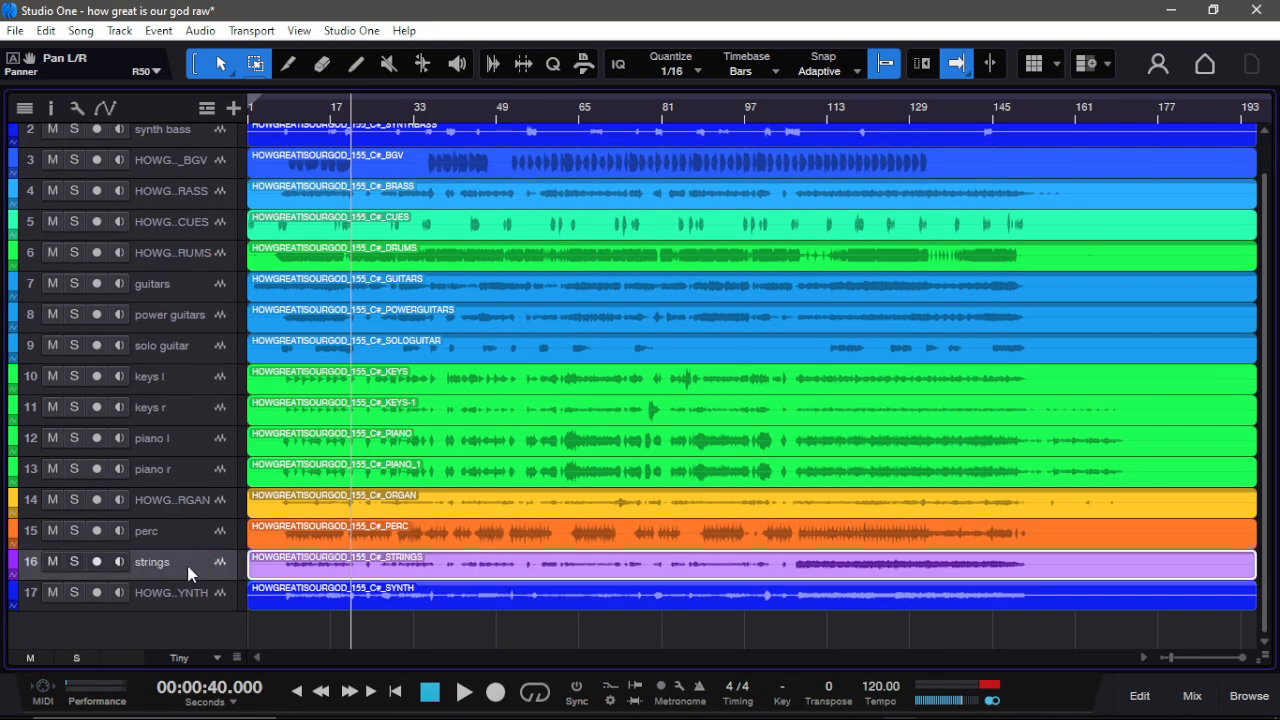
{"action": "double_click", "coordinate": [188, 592]}
{"action": "type", "text": "synth"}
{"action": "key", "text": "Return"}
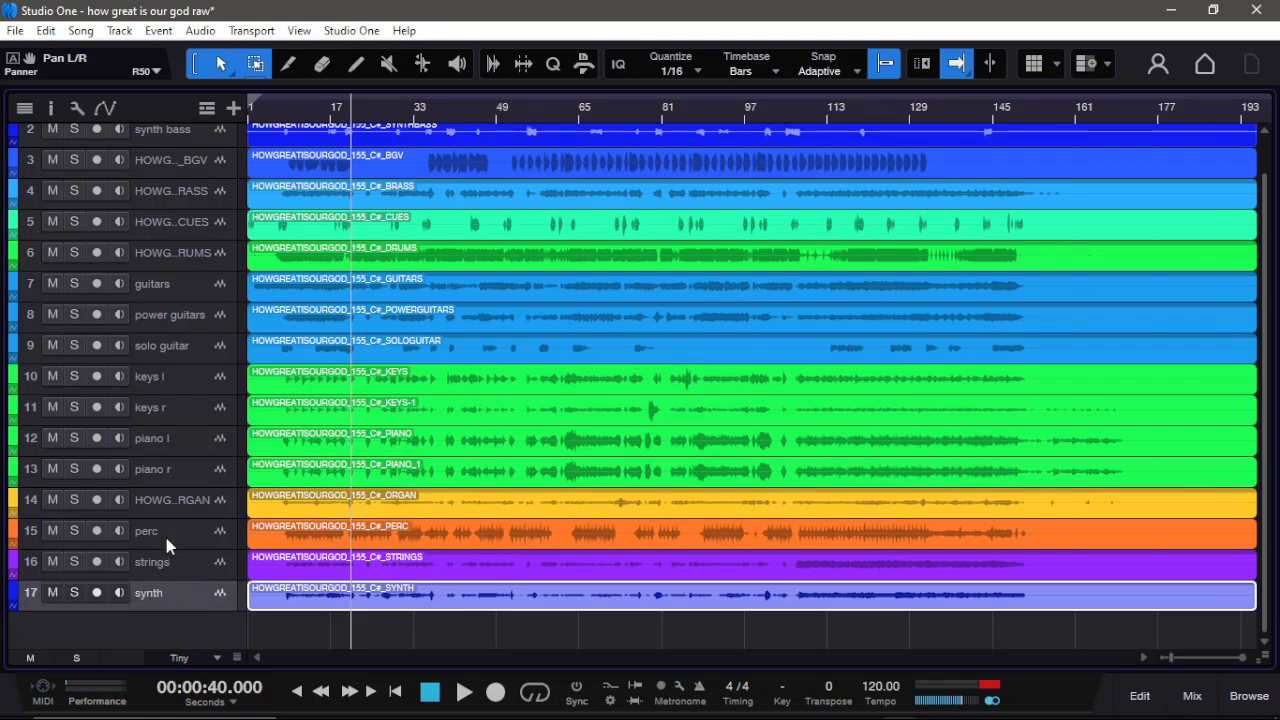
Step: Rename the ORGAN track as "organ"
{"action": "double_click", "coordinate": [172, 505]}
{"action": "type", "text": "org"}
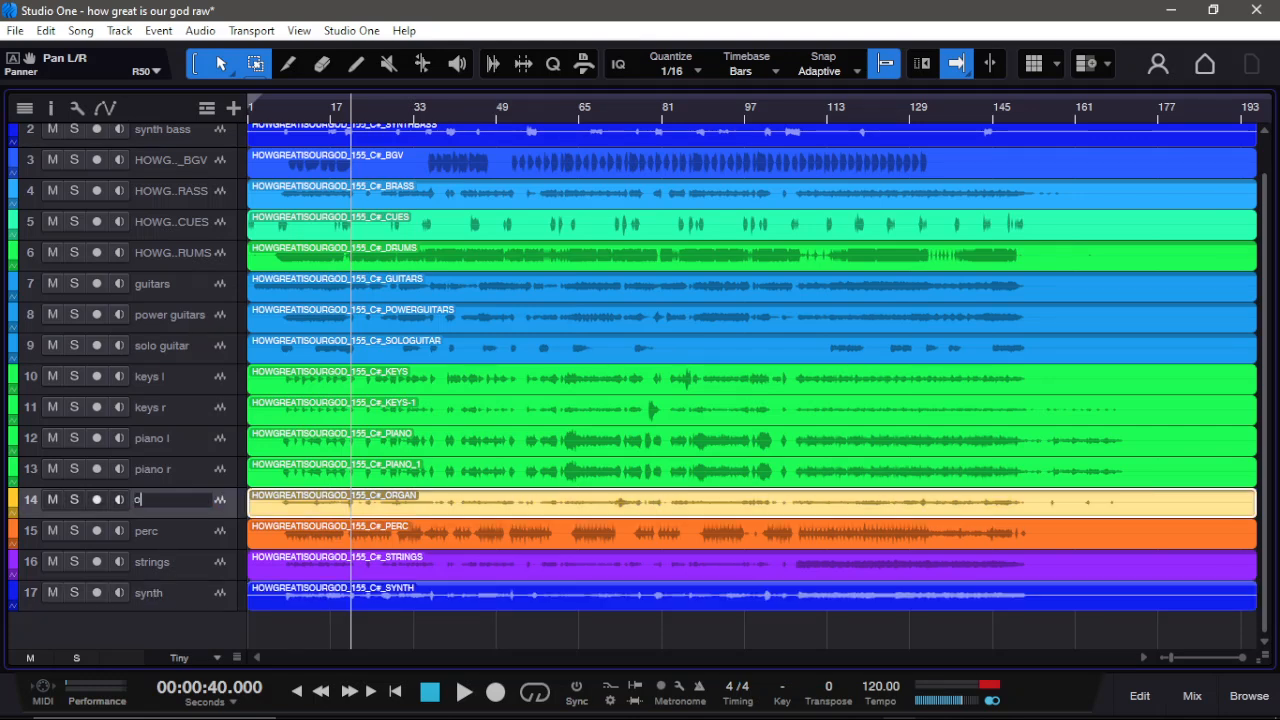
{"action": "double_click", "coordinate": [147, 499]}
{"action": "type", "text": "organ"}
{"action": "key", "text": "Return"}
Step: Reorder the tracks so perc sits directly below the BGV track and the brass track directly below organ
{"action": "left_click_drag", "start_coordinate": [178, 505], "coordinate": [176, 562]}
{"action": "left_click_drag", "start_coordinate": [157, 498], "coordinate": [167, 151]}
{"action": "scroll", "coordinate": [166, 194], "scroll_direction": "up", "scroll_amount": 1}
{"action": "left_click_drag", "start_coordinate": [166, 203], "coordinate": [171, 278]}
{"action": "left_click_drag", "start_coordinate": [176, 226], "coordinate": [183, 599]}
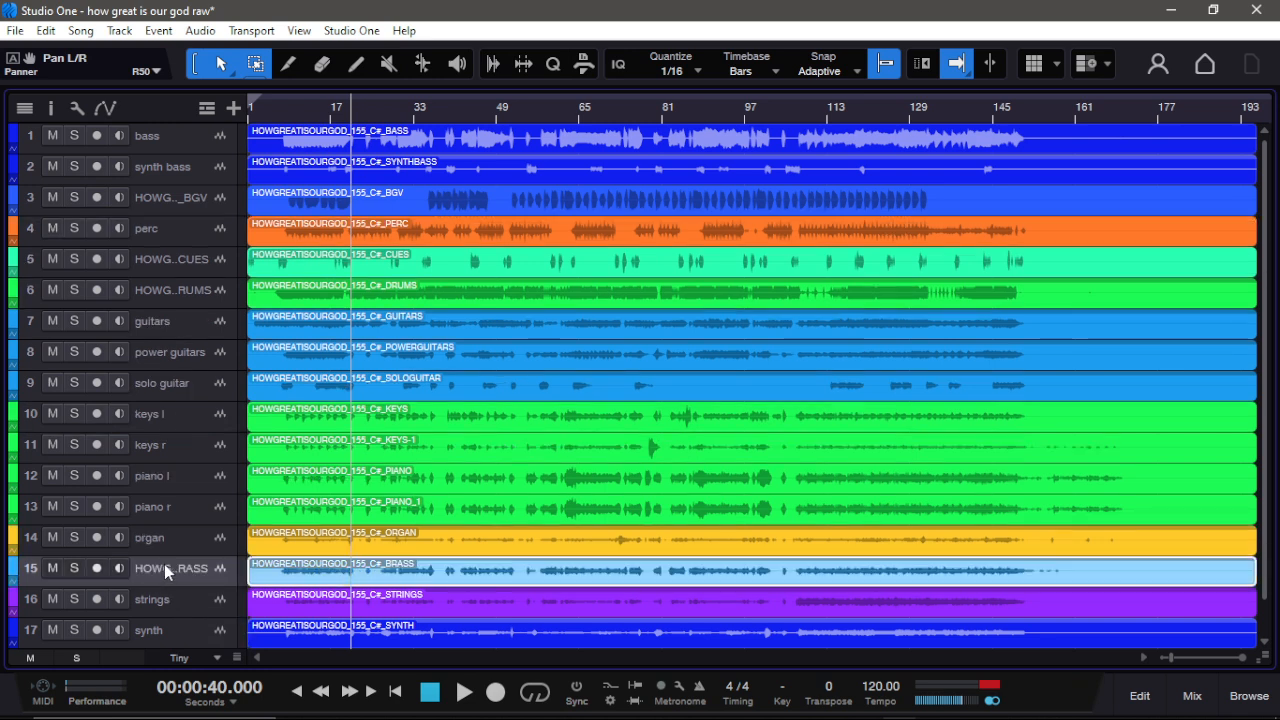
Step: Rename the BRASS track as "brass"
{"action": "double_click", "coordinate": [166, 567]}
{"action": "type", "text": "brass"}
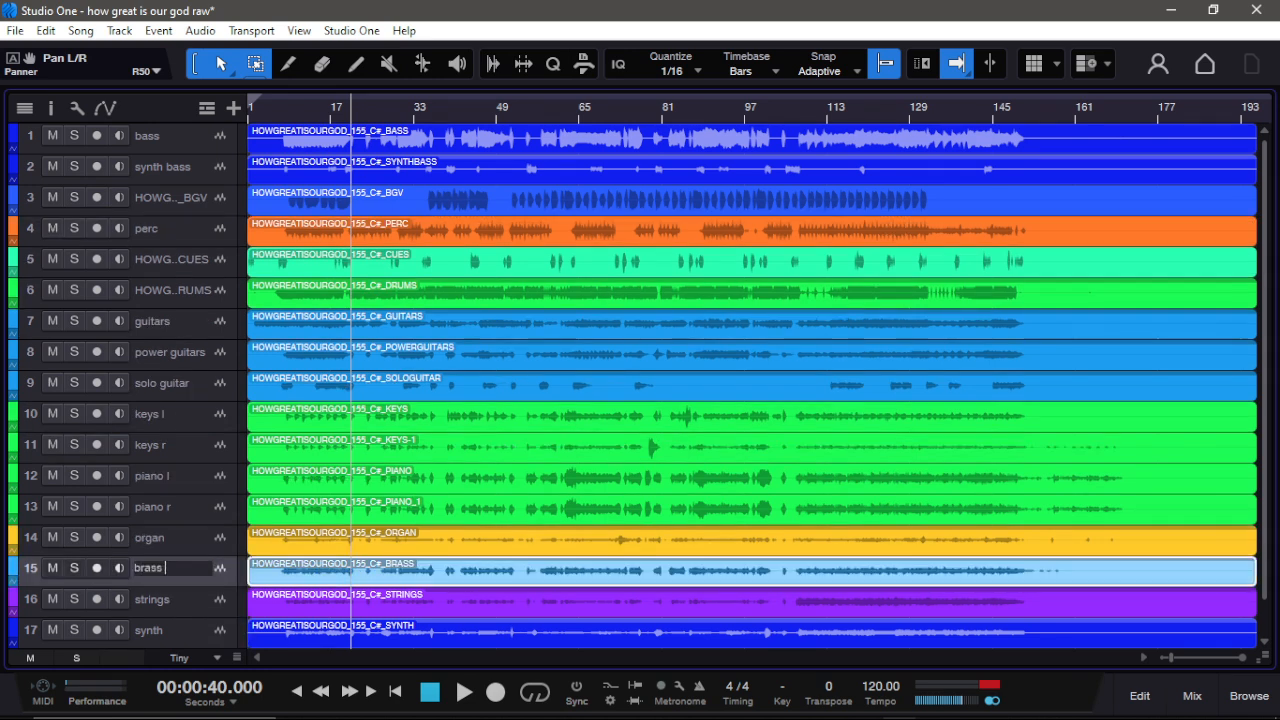
{"action": "key", "text": "Return"}
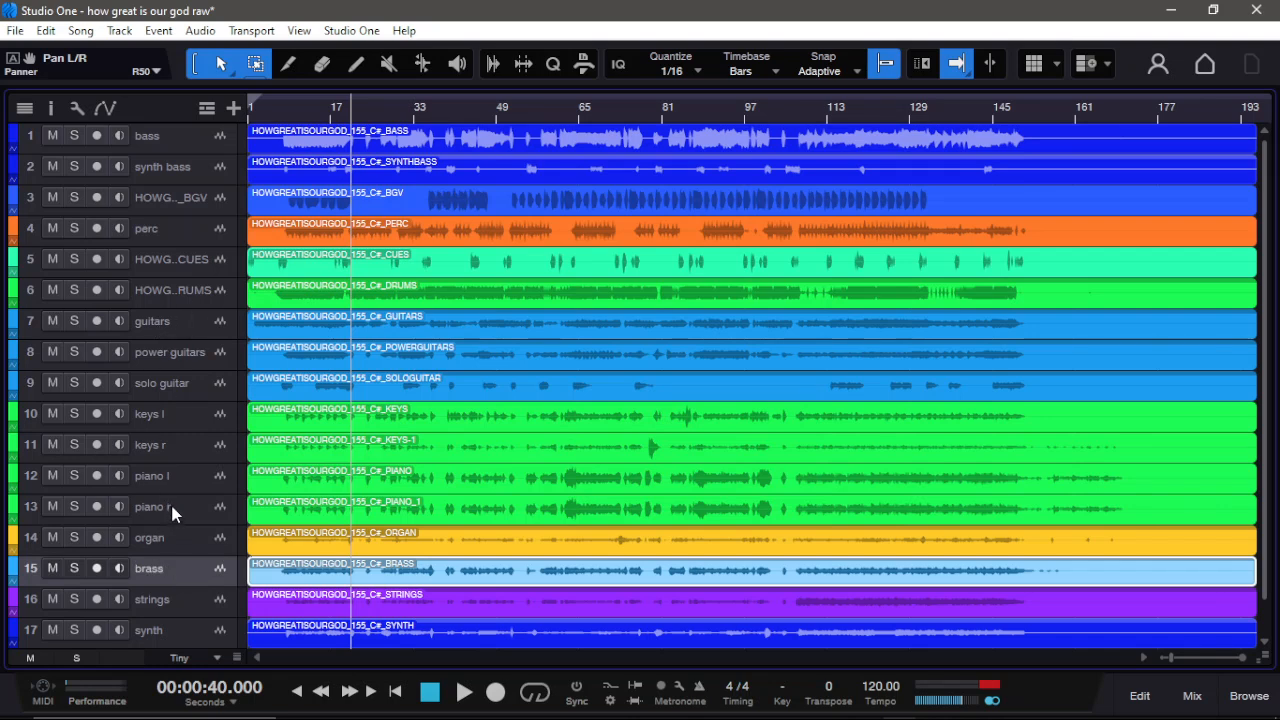
Step: Colour the organ, brass, strings and synth tracks orange together
{"action": "left_click", "coordinate": [174, 539]}
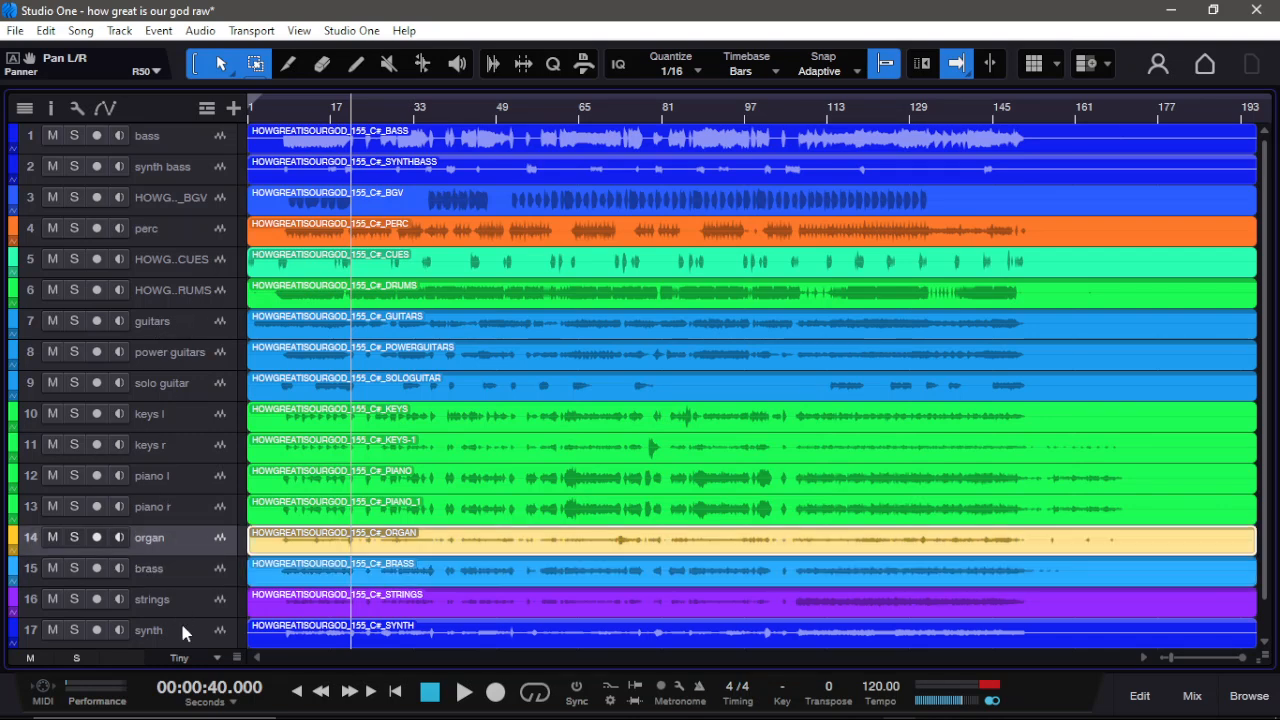
{"action": "left_click", "coordinate": [180, 620], "text": "shift"}
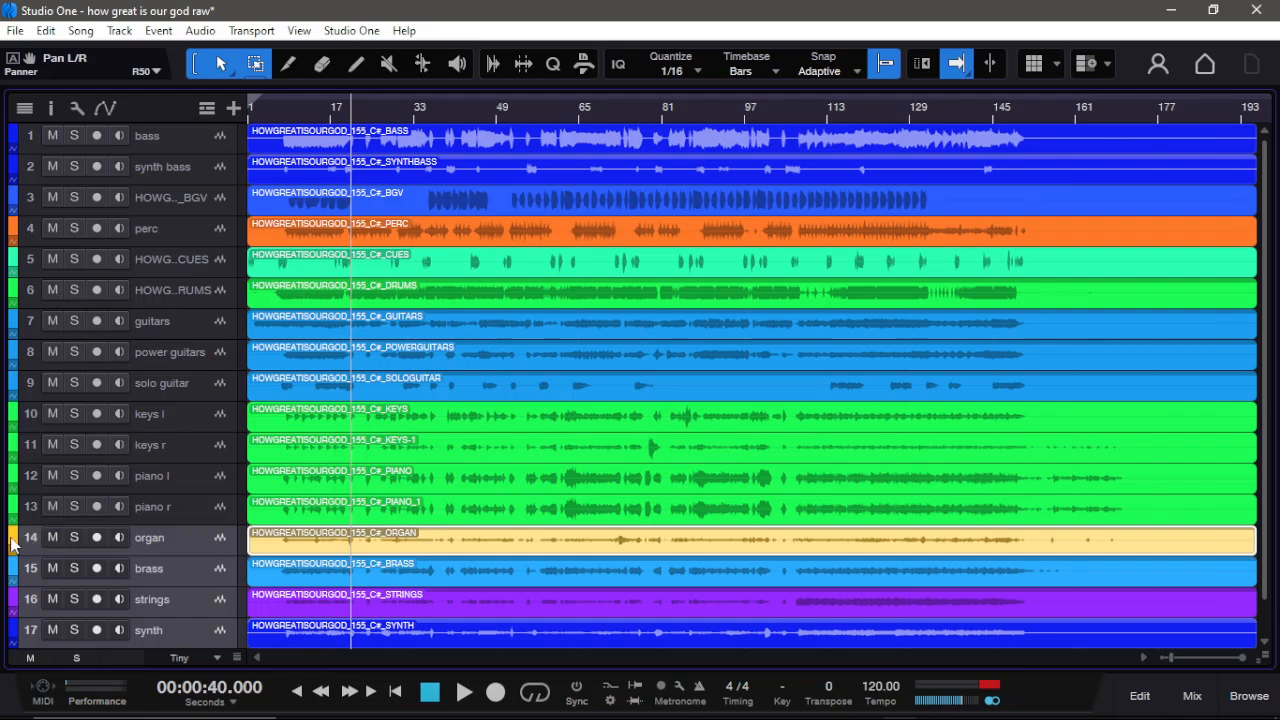
{"action": "left_click", "coordinate": [13, 541]}
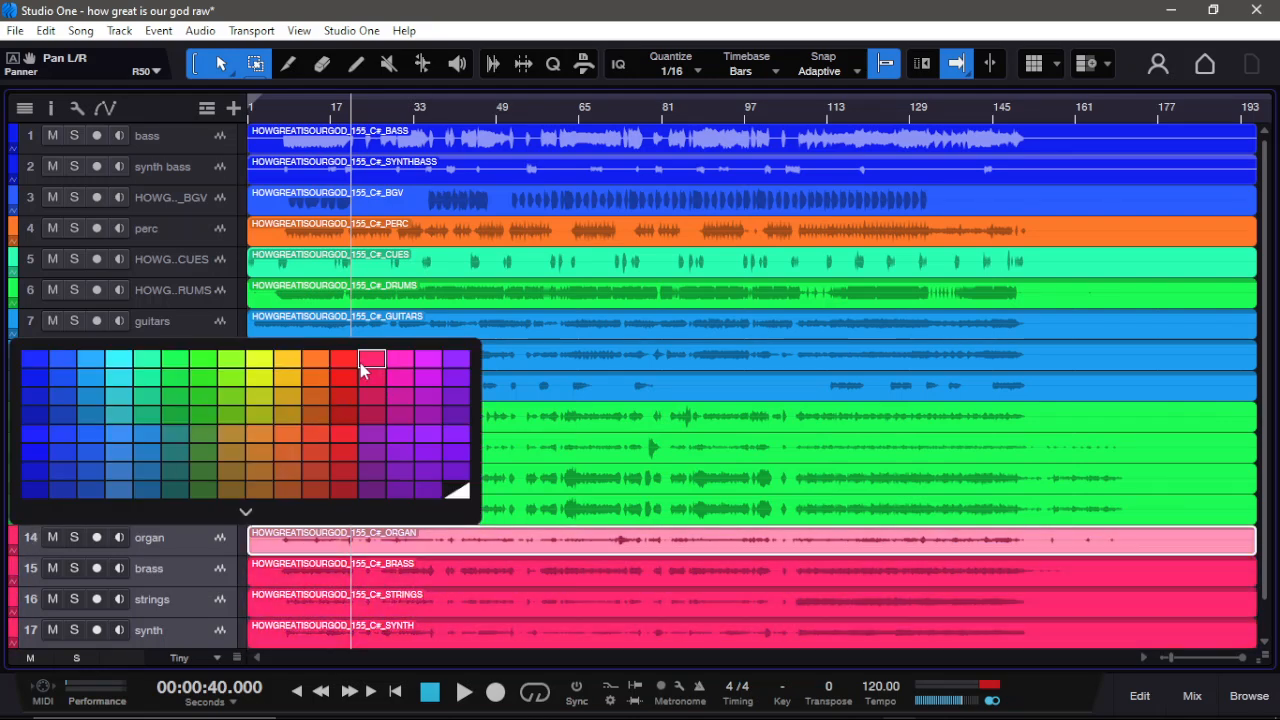
{"action": "left_click", "coordinate": [318, 367]}
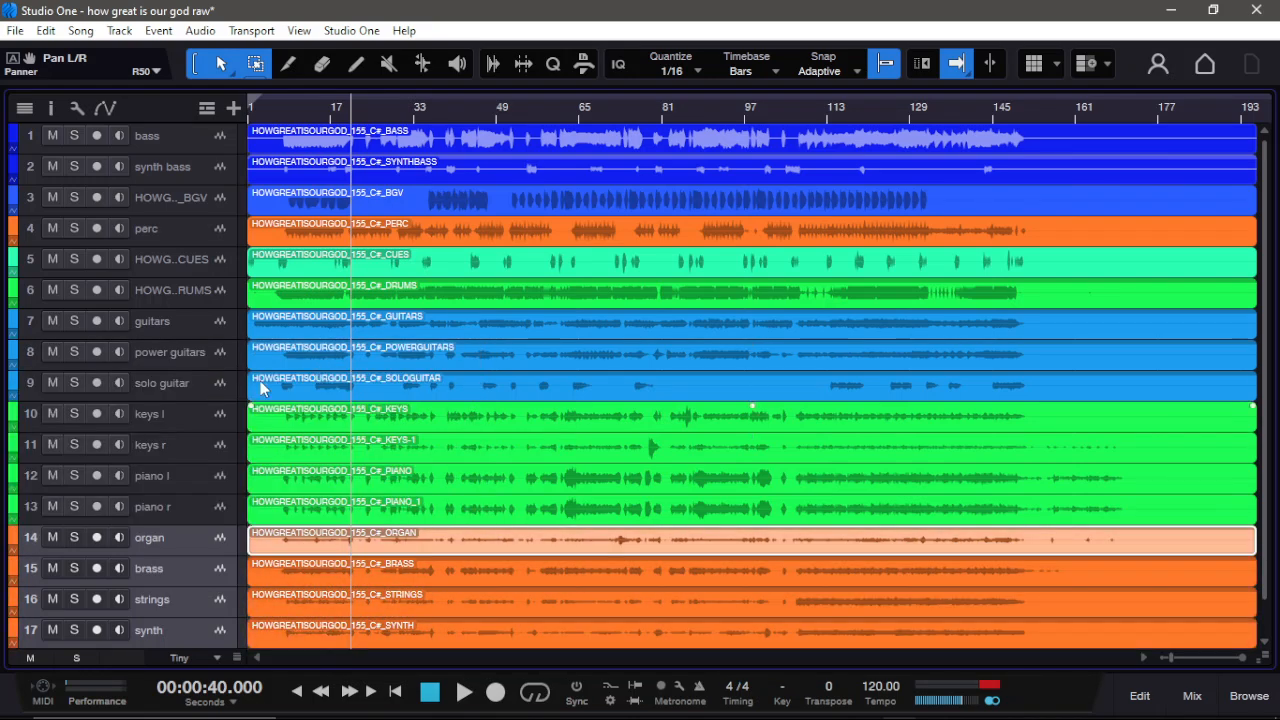
Step: Move the CUES track to the end of the track list, below synth, and rename it as "cues"
{"action": "left_click", "coordinate": [184, 226]}
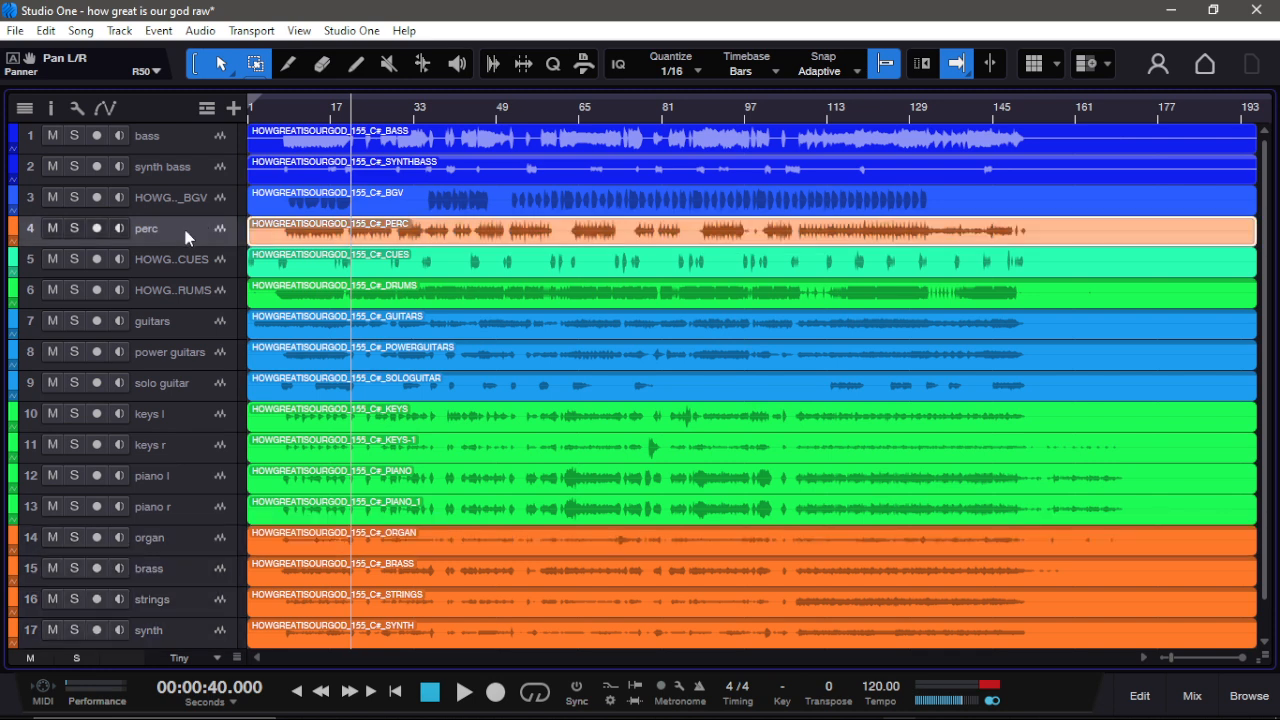
{"action": "left_click", "coordinate": [189, 268]}
{"action": "left_click_drag", "start_coordinate": [189, 268], "coordinate": [160, 628]}
{"action": "double_click", "coordinate": [159, 626]}
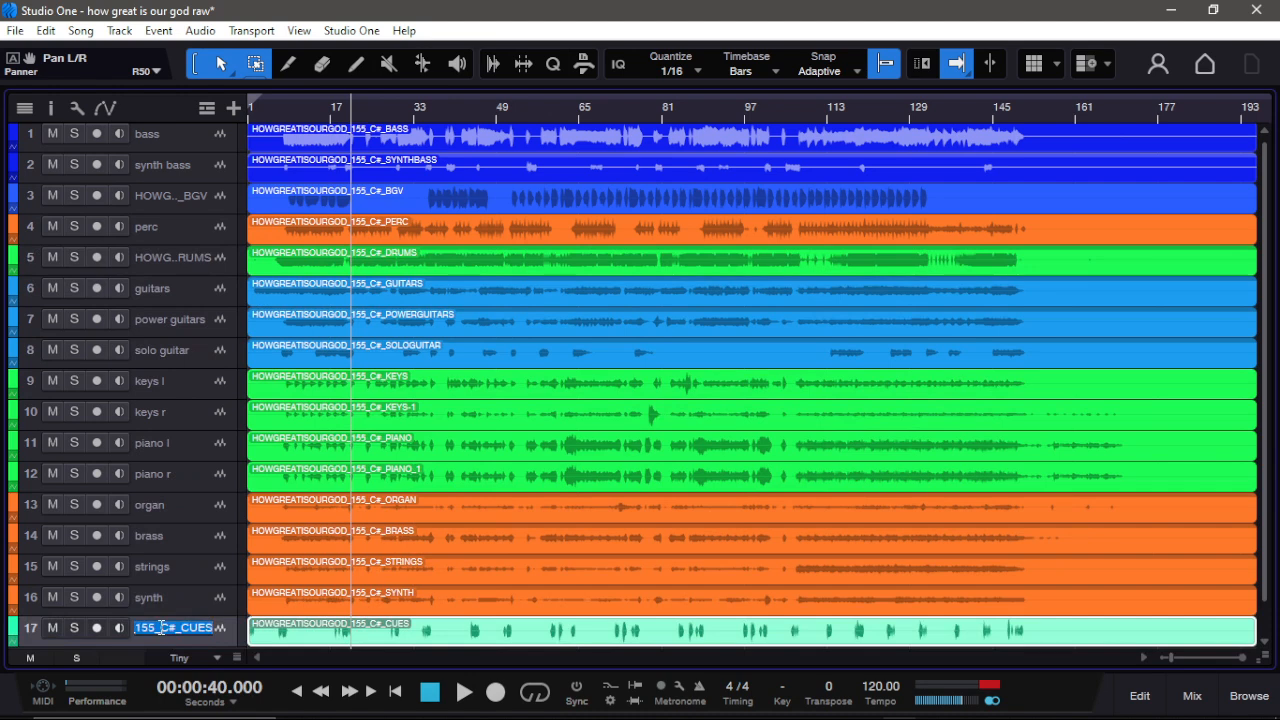
{"action": "type", "text": "su"}
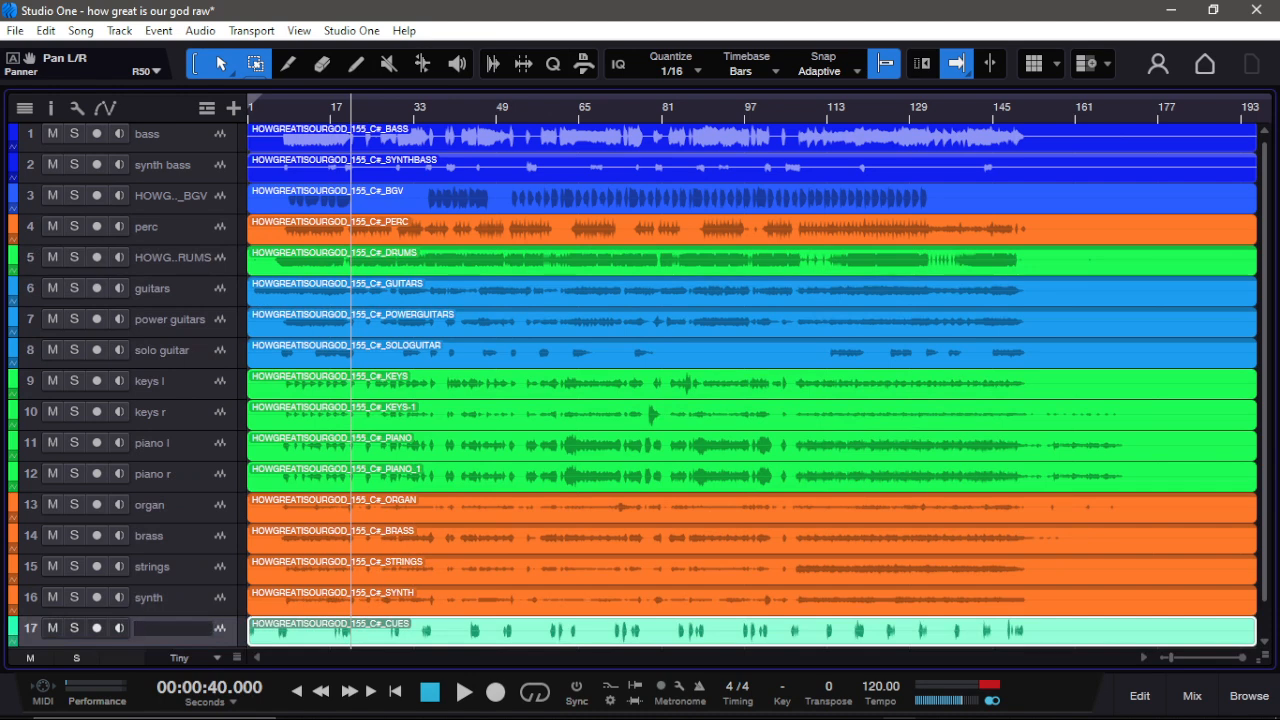
{"action": "type", "text": "es"}
{"action": "key", "text": "Return"}
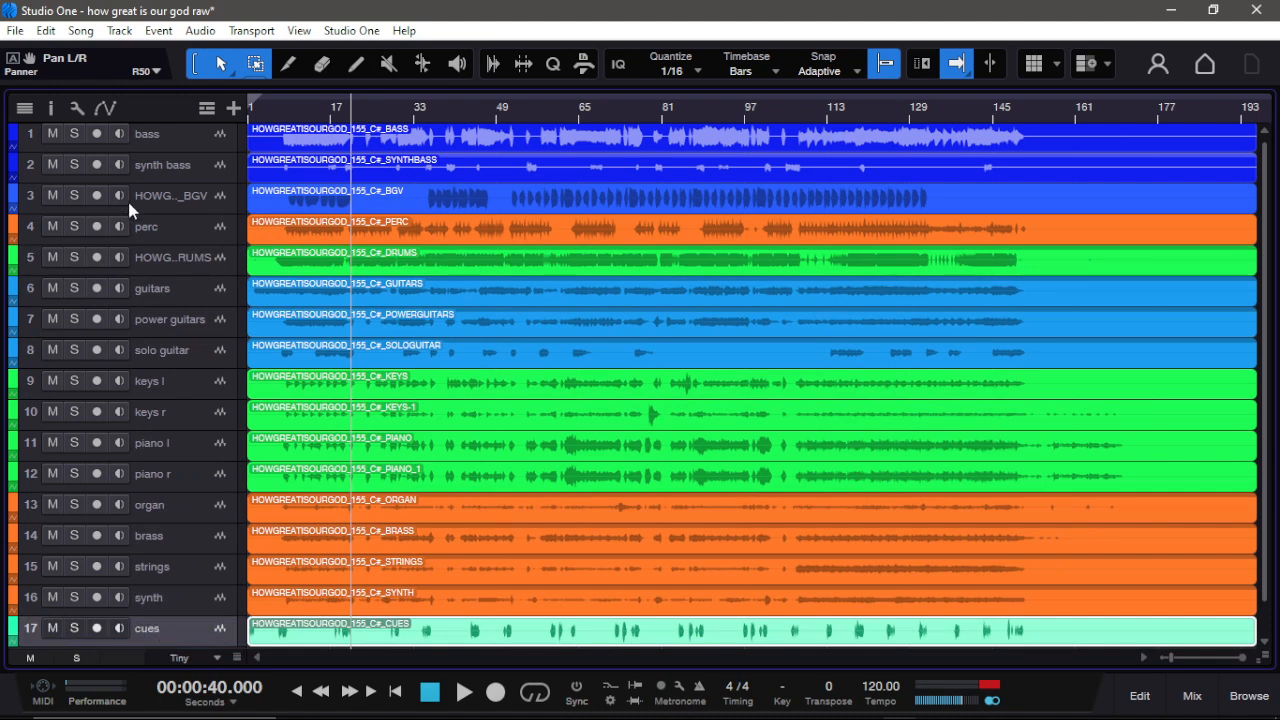
Step: Rename the DRUMS track as "drums" and colour the perc and drums tracks dark green
{"action": "double_click", "coordinate": [178, 262]}
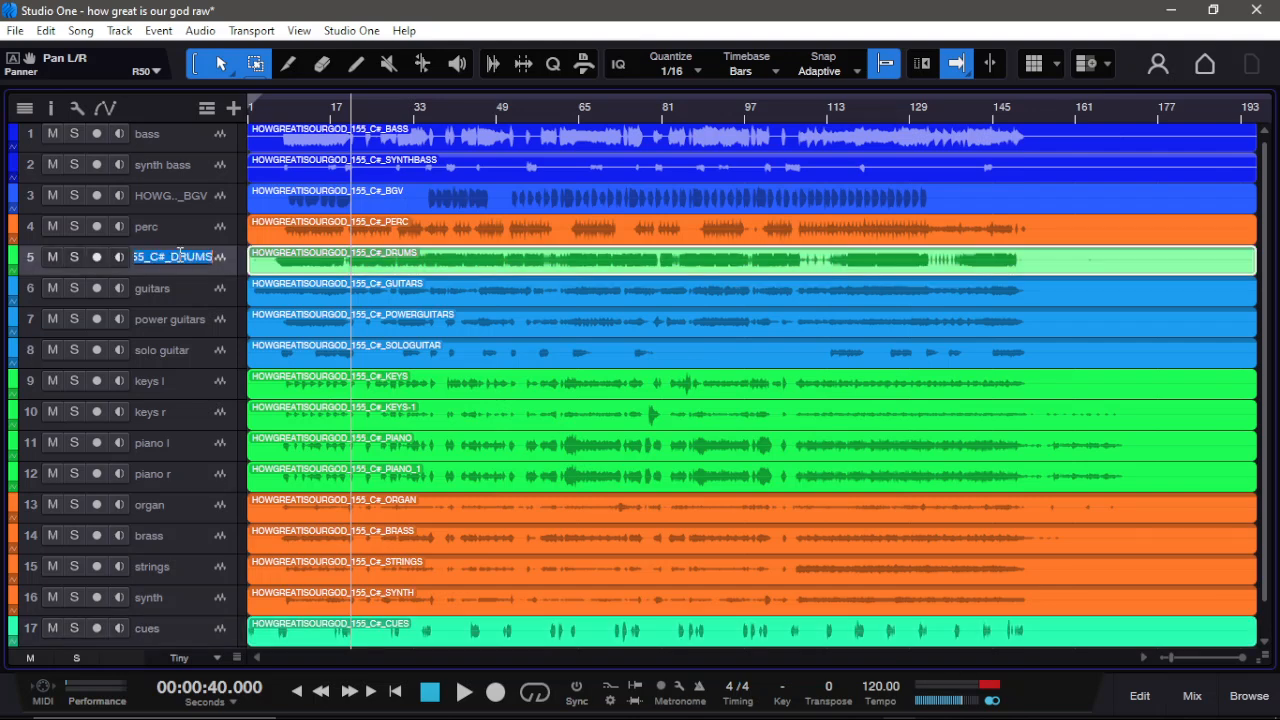
{"action": "type", "text": "drums"}
{"action": "left_click", "coordinate": [14, 236]}
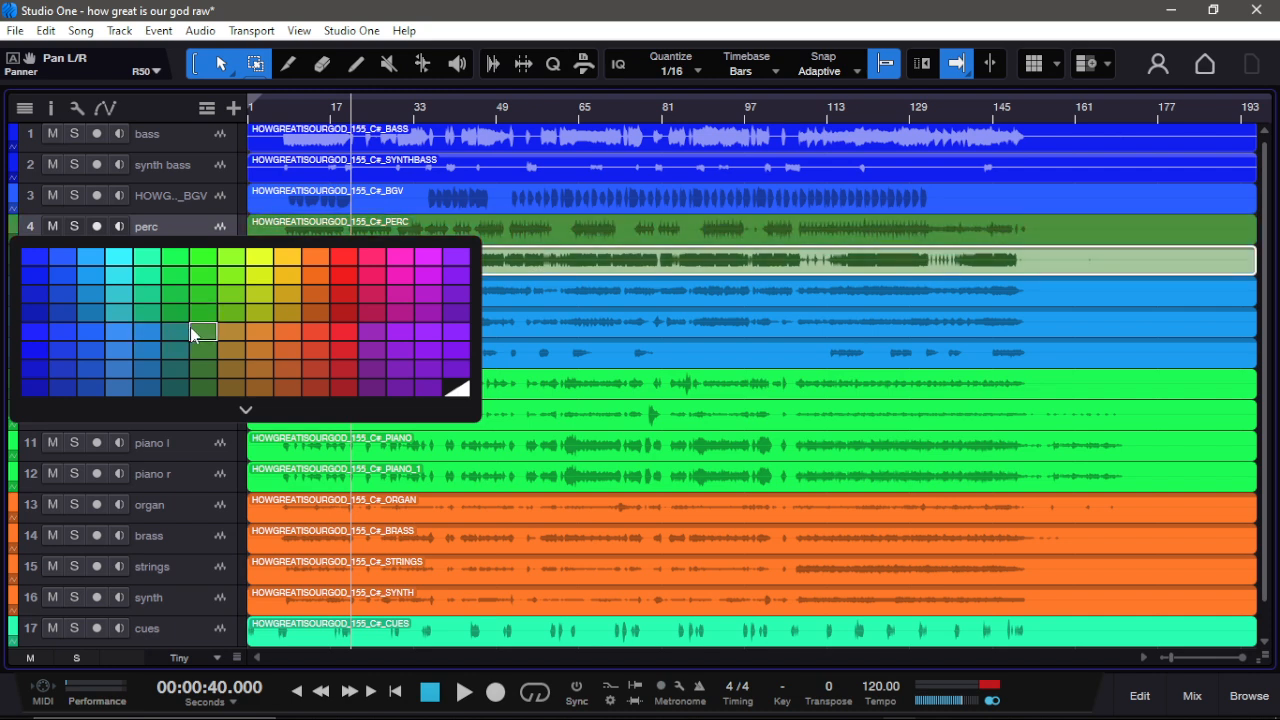
{"action": "left_click", "coordinate": [176, 305]}
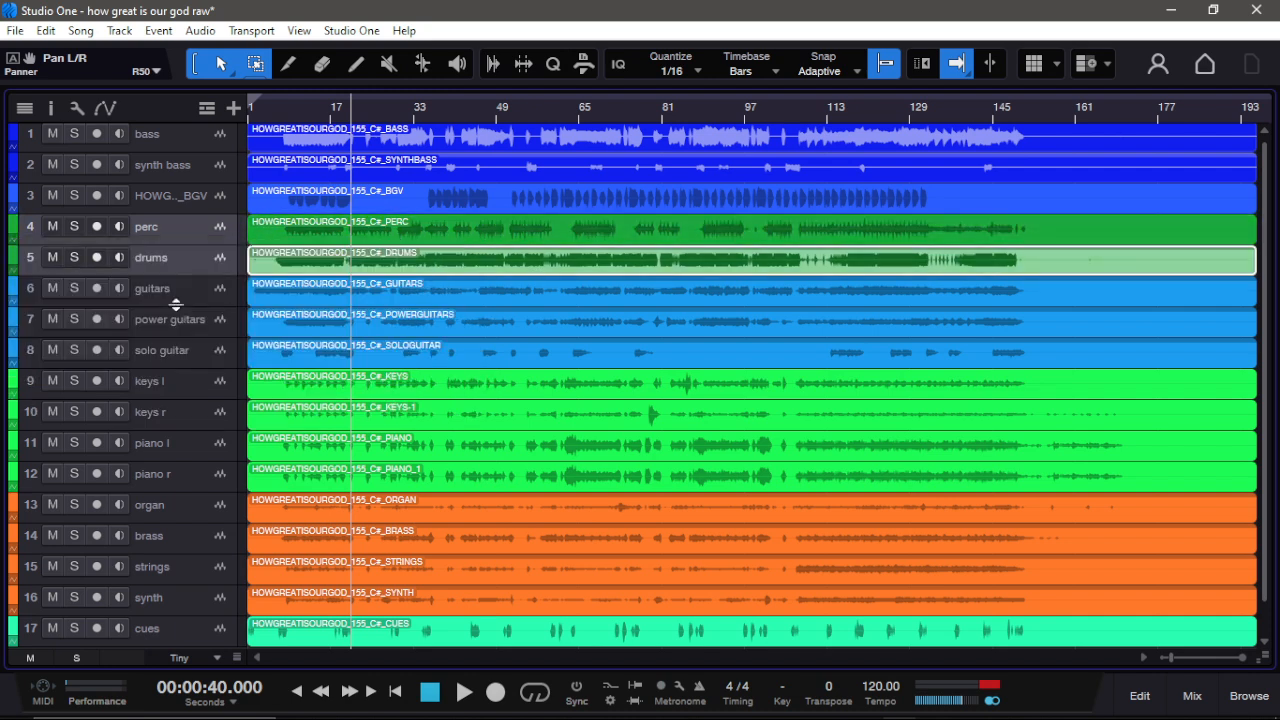
Step: Show the mixer, play the song and solo the perc channel
{"action": "left_click", "coordinate": [192, 206]}
{"action": "left_click", "coordinate": [193, 227]}
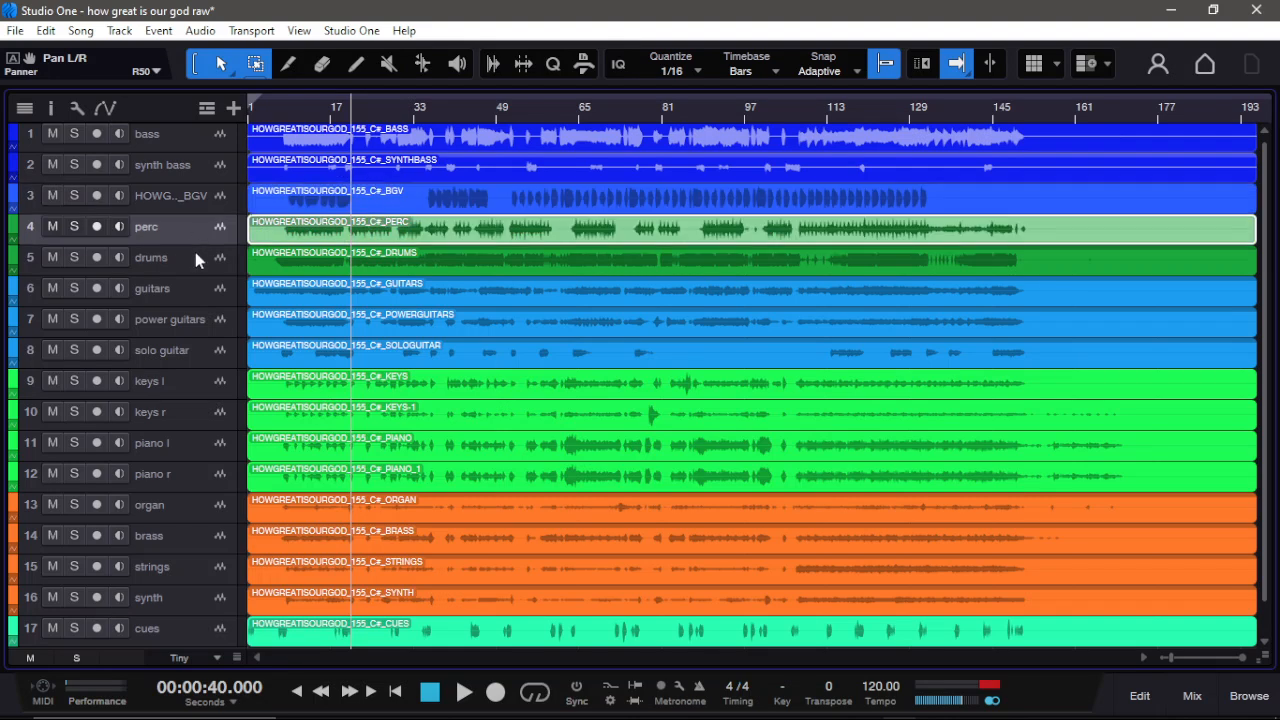
{"action": "left_click", "coordinate": [196, 262]}
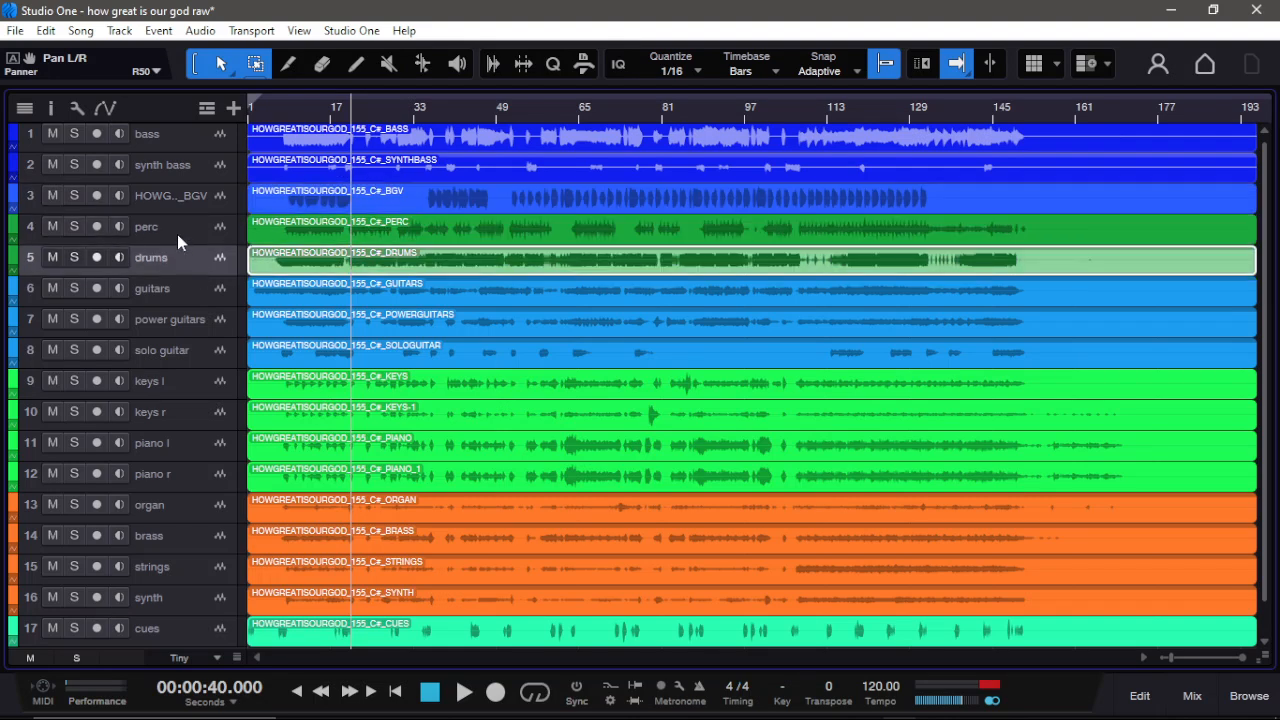
{"action": "key", "text": "F3"}
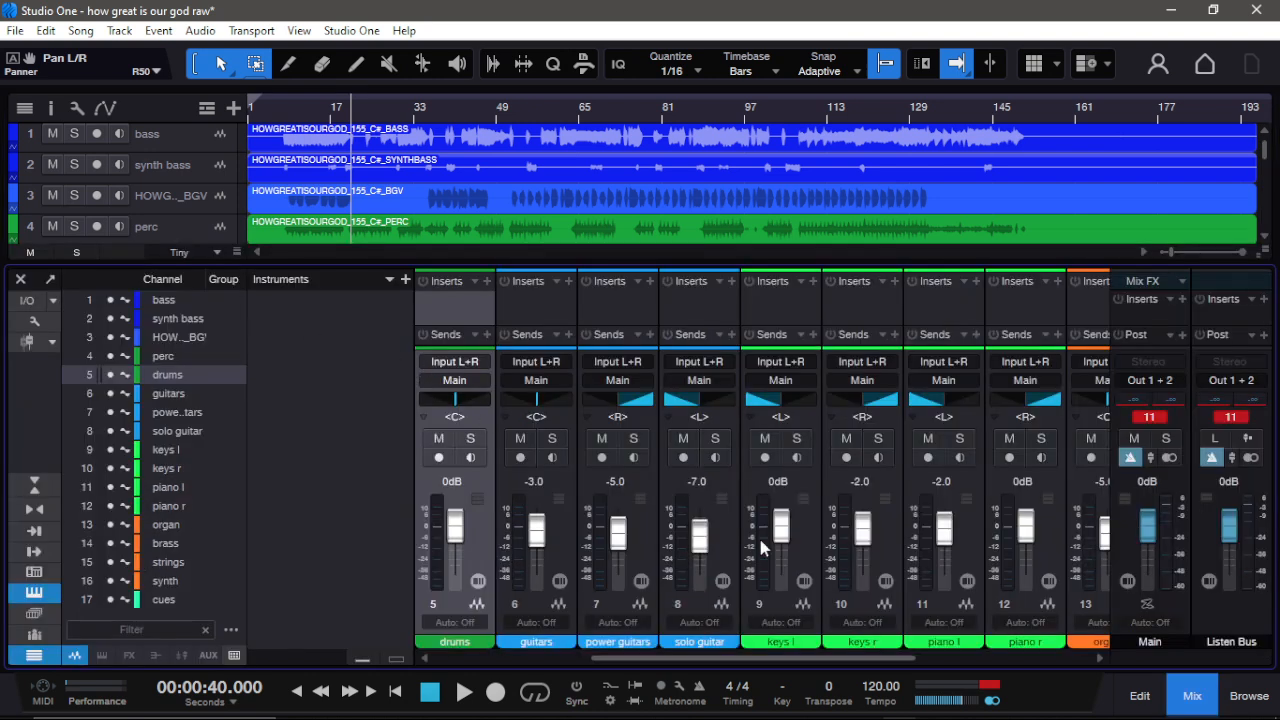
{"action": "left_click_drag", "start_coordinate": [713, 659], "coordinate": [544, 668]}
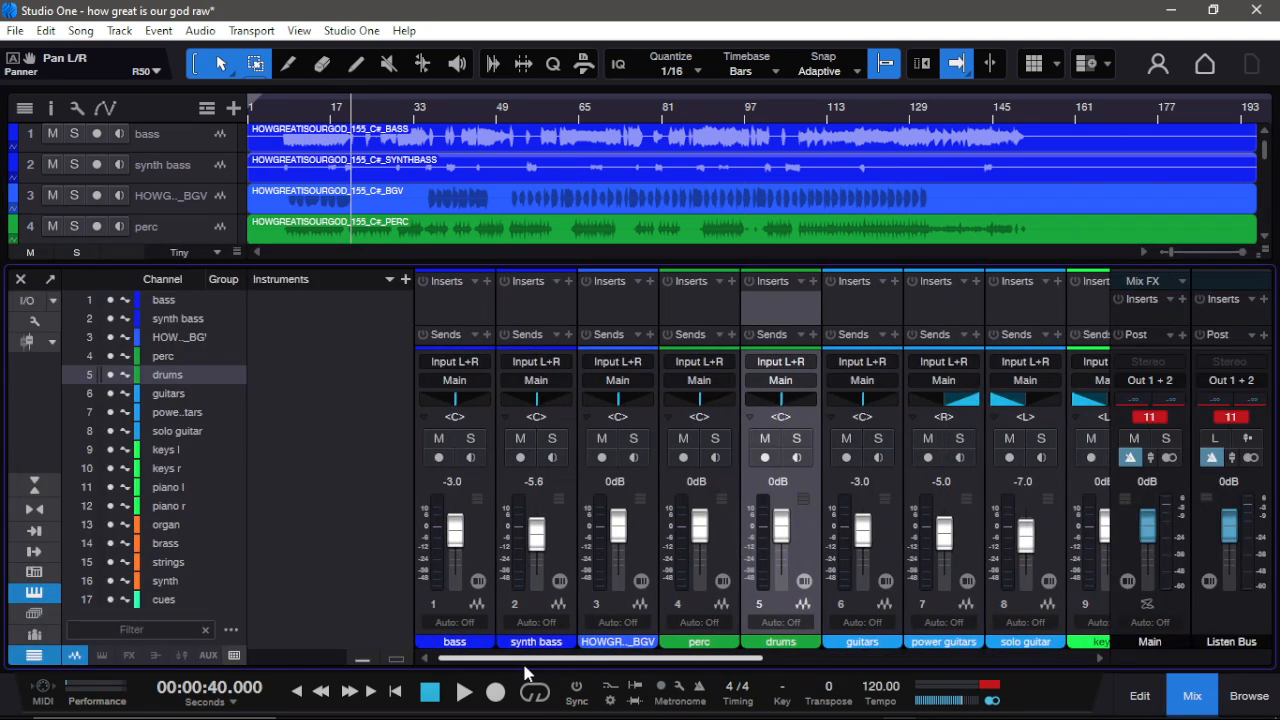
{"action": "key", "text": "space"}
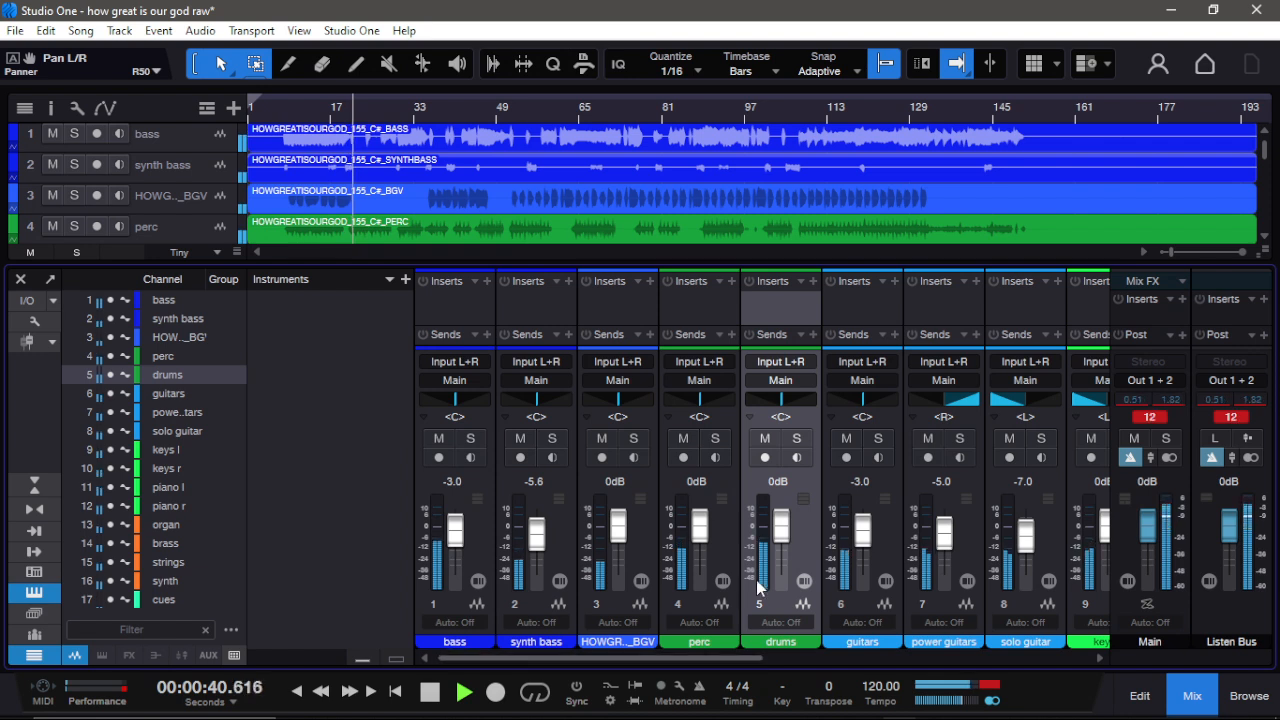
{"action": "left_click", "coordinate": [715, 438]}
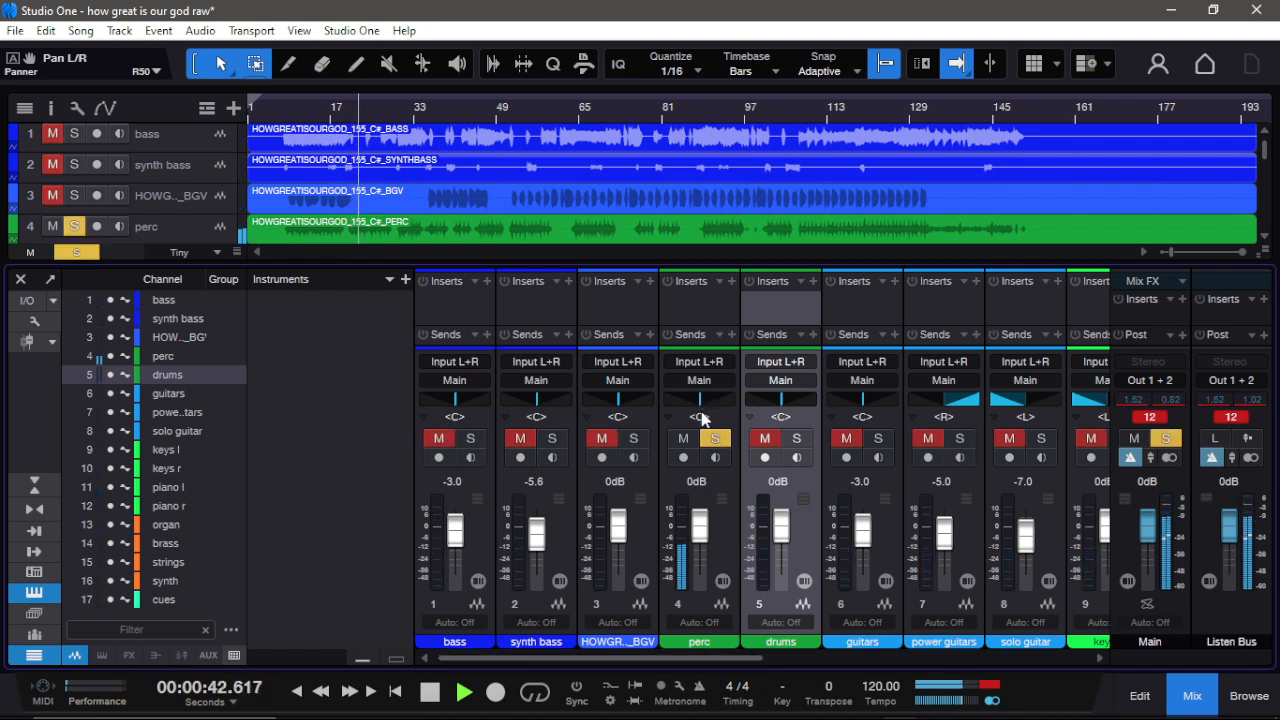
Step: Switch the perc channel's pan mode to Binaural and stop playback
{"action": "right_click", "coordinate": [702, 421]}
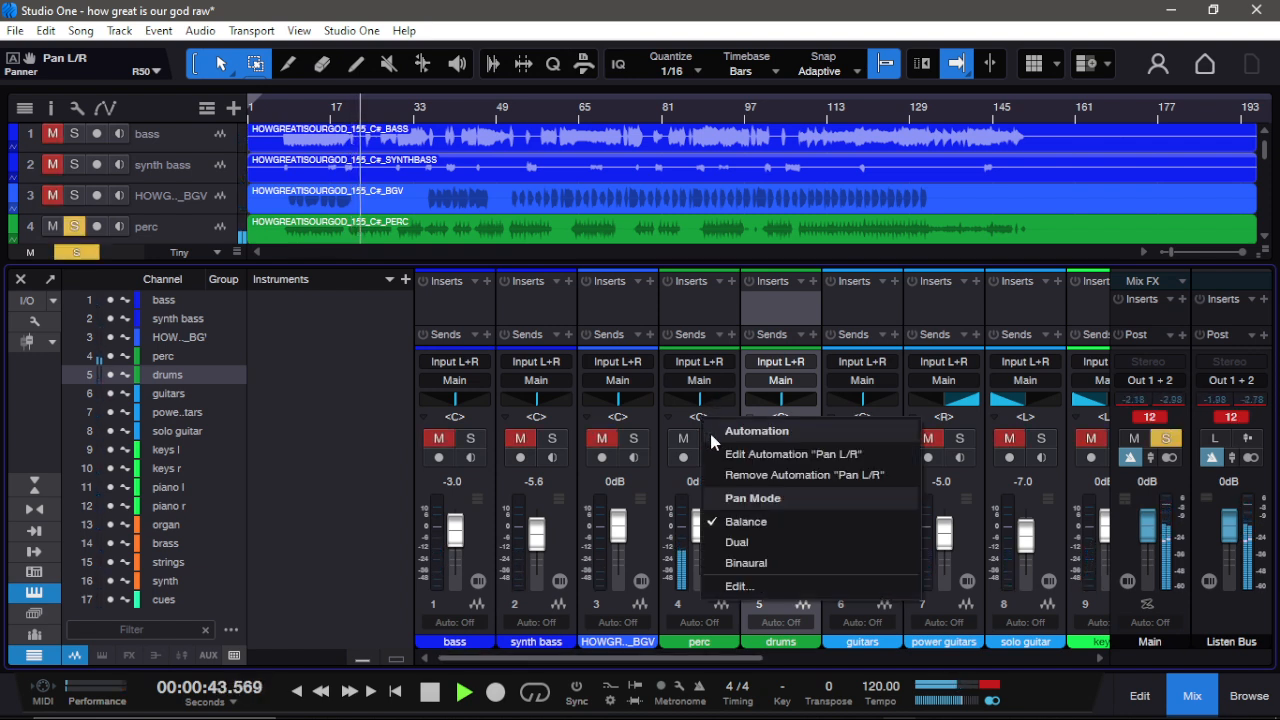
{"action": "left_click", "coordinate": [765, 563]}
{"action": "key", "text": "space"}
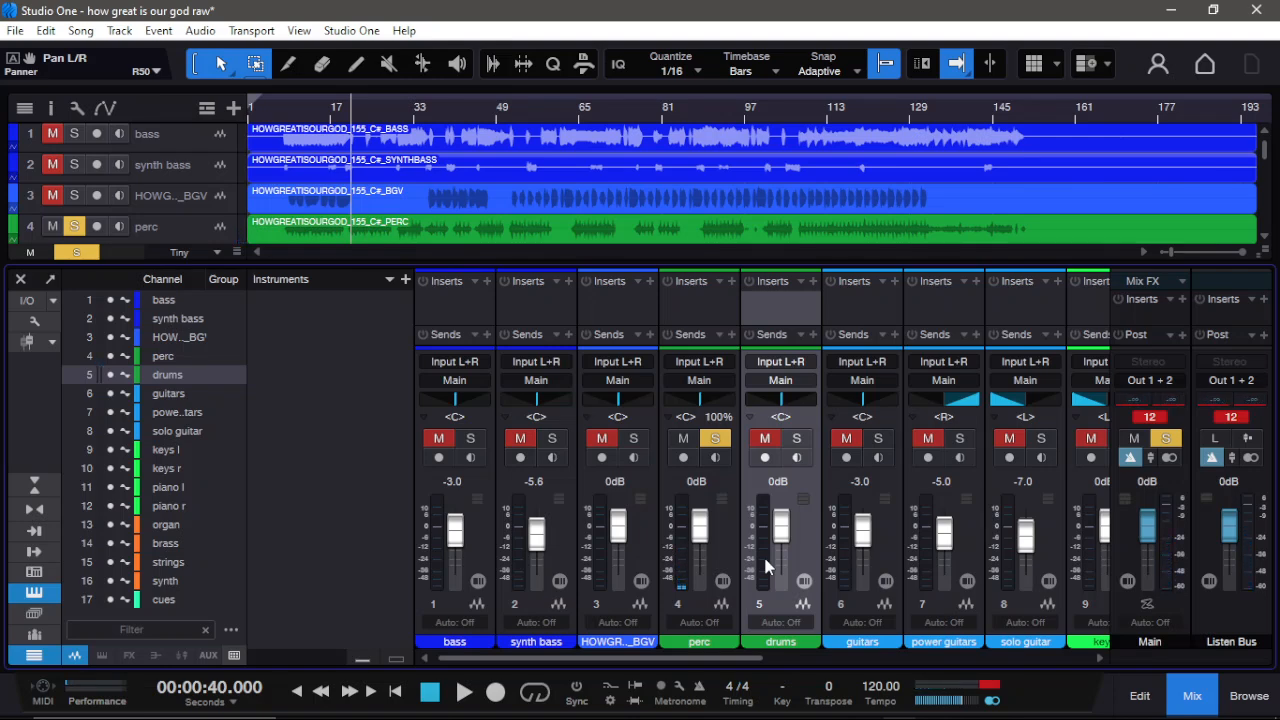
{"action": "right_click", "coordinate": [709, 414]}
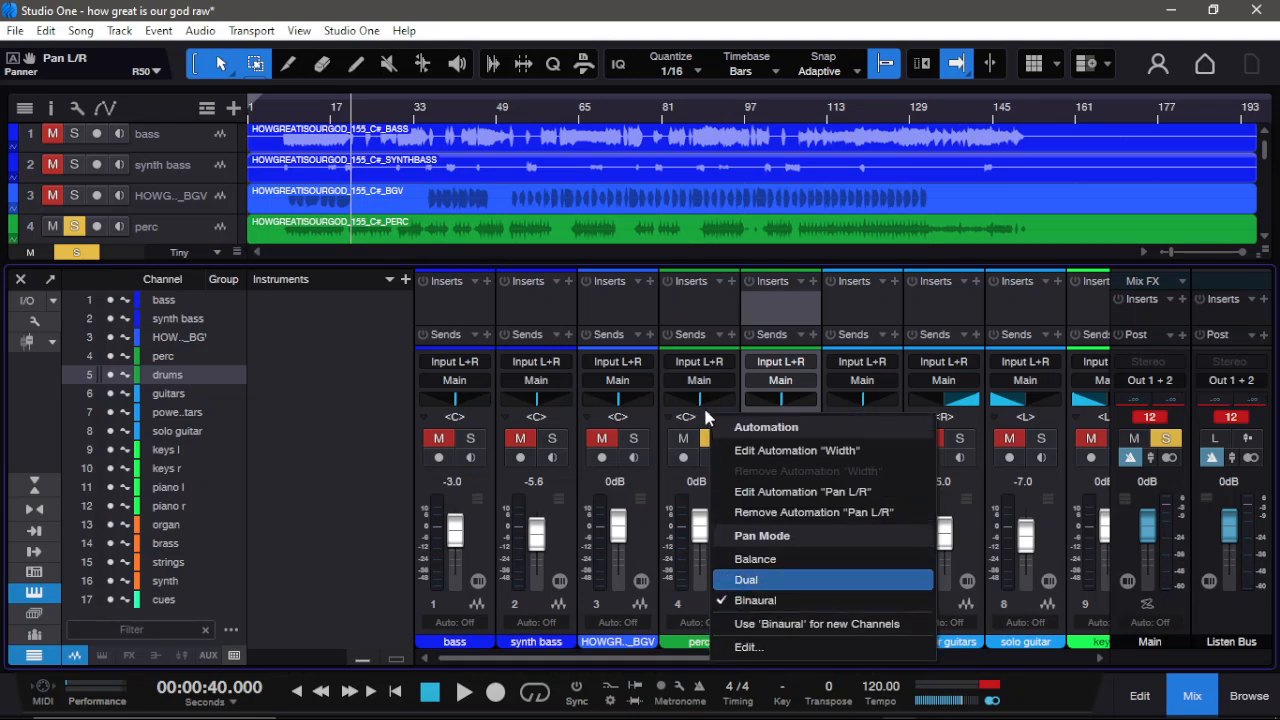
{"action": "left_click", "coordinate": [710, 420]}
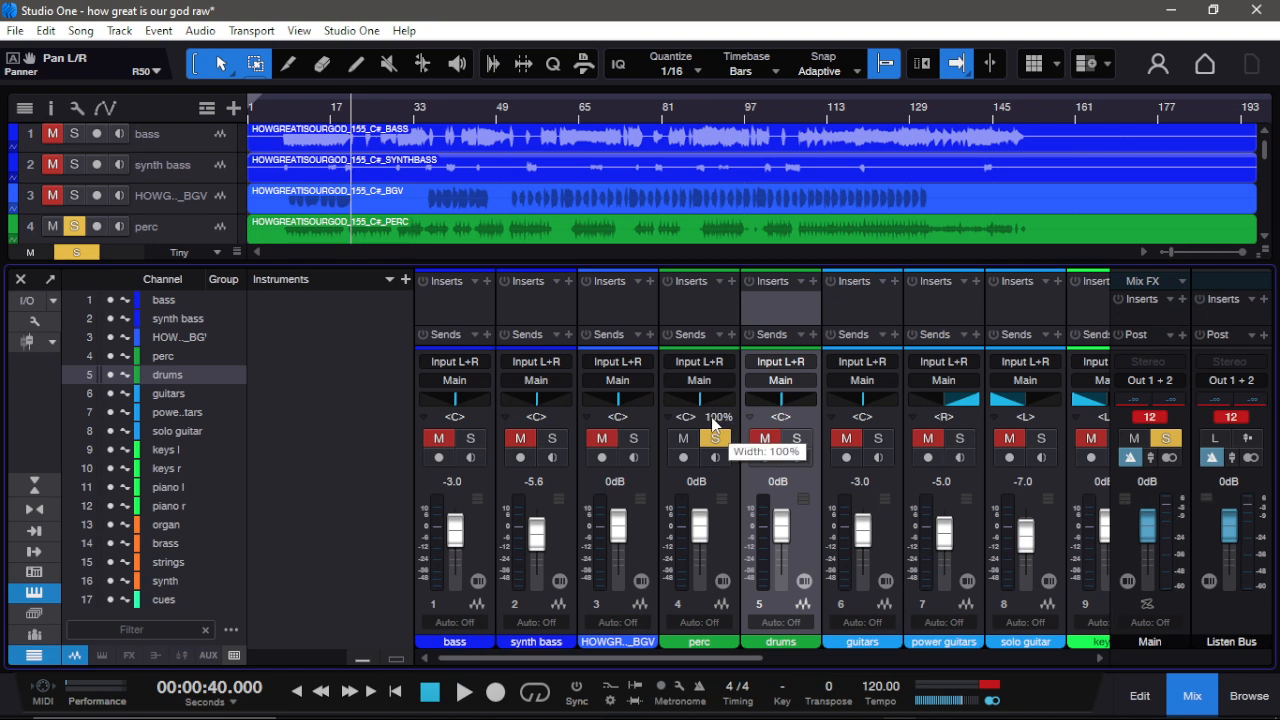
{"action": "right_click", "coordinate": [719, 418]}
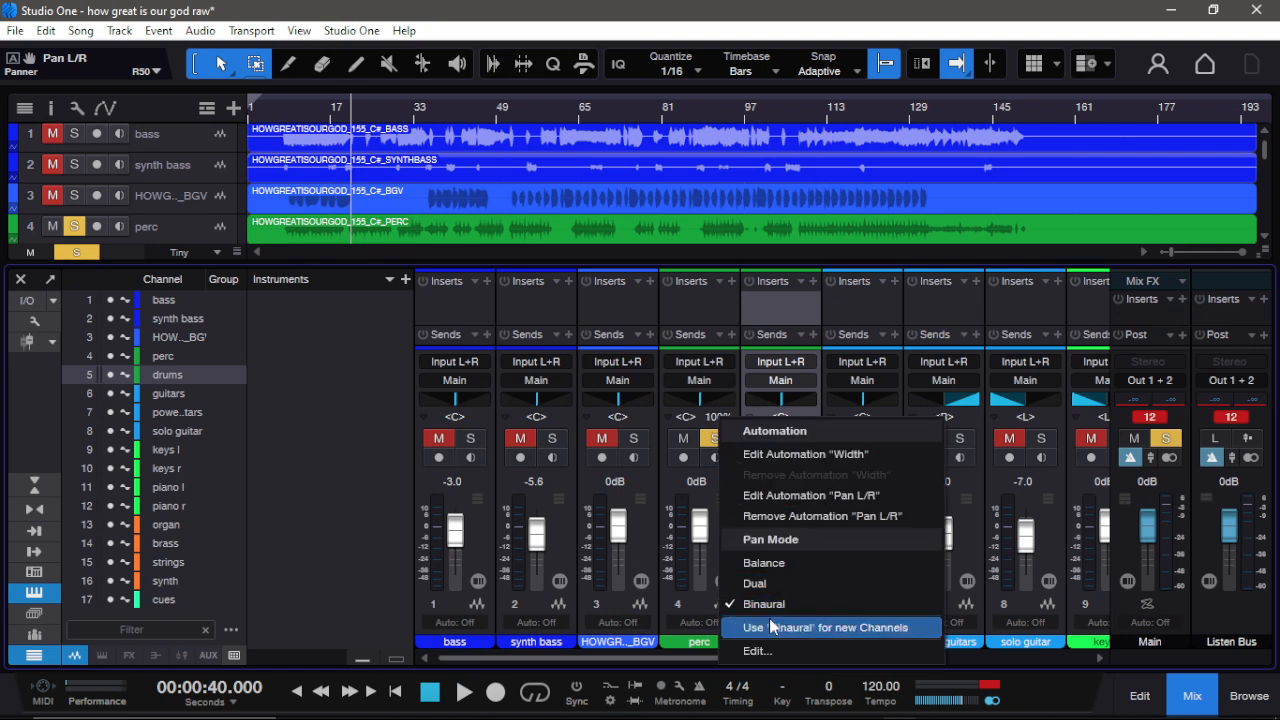
{"action": "left_click", "coordinate": [698, 421]}
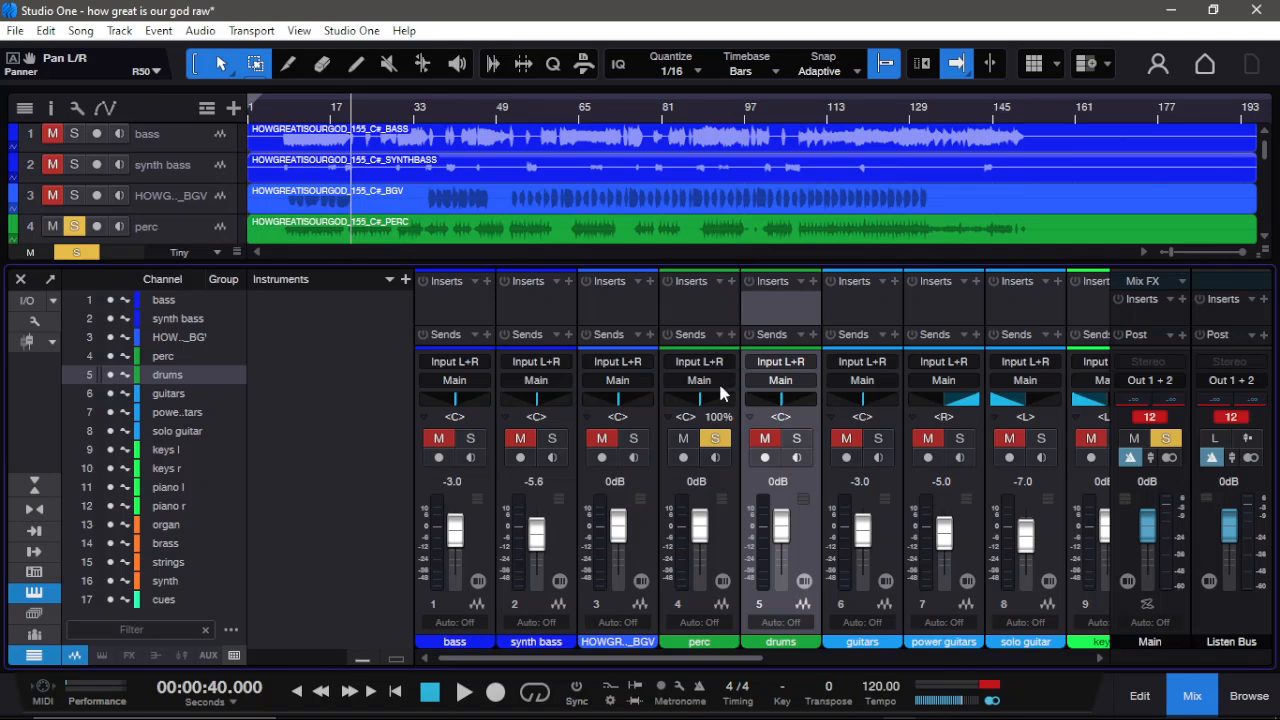
Step: Insert the PreSonus Binaural Pan effect on the perc channel and raise its width to about 164%
{"action": "left_click", "coordinate": [730, 285]}
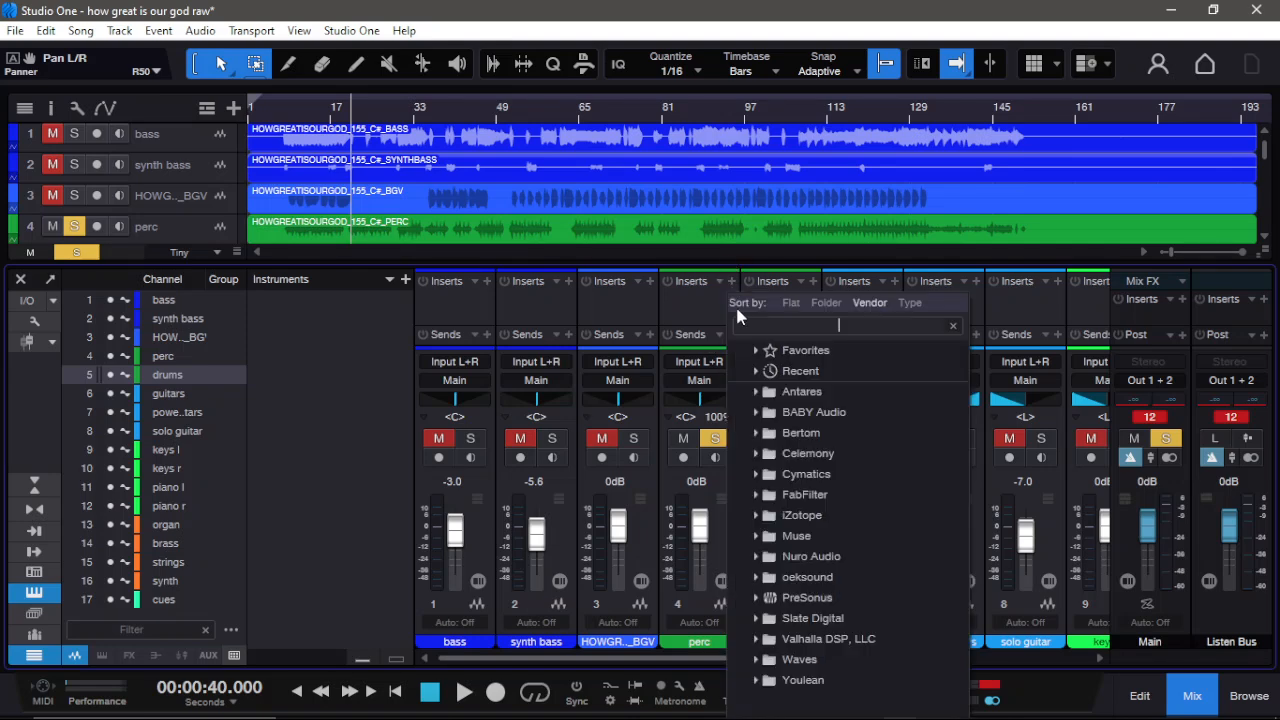
{"action": "left_click", "coordinate": [755, 597]}
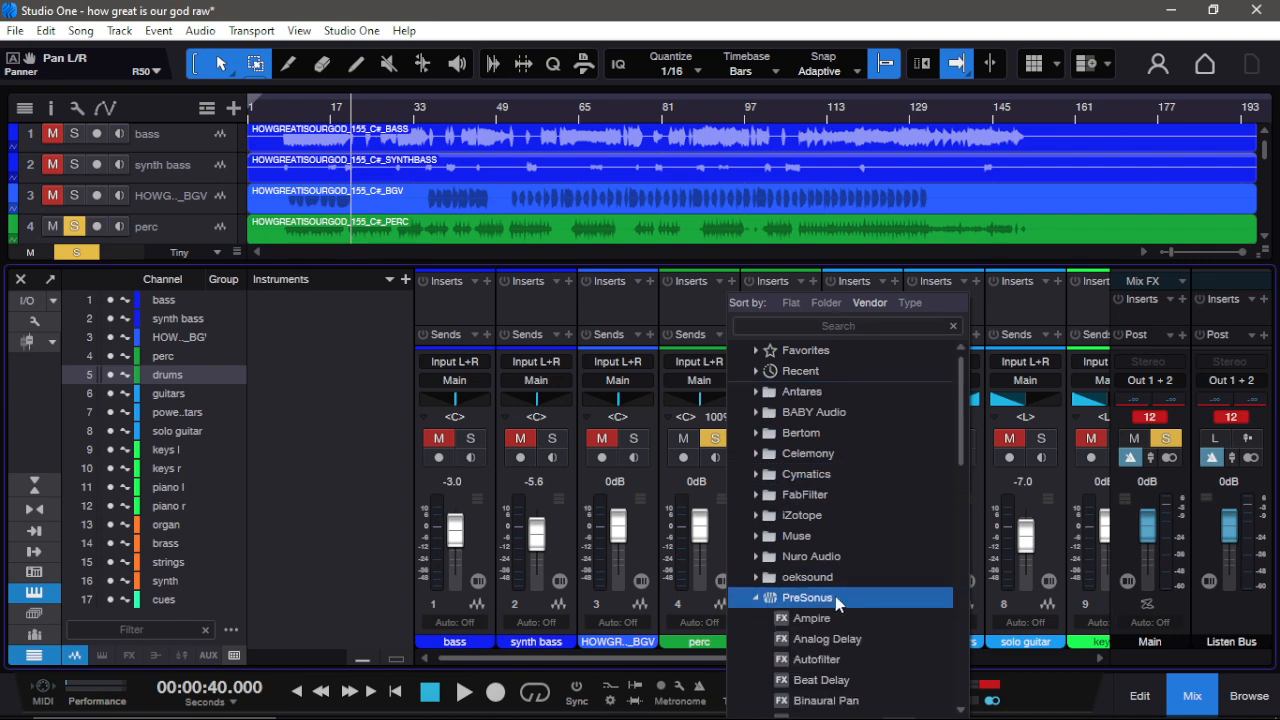
{"action": "scroll", "coordinate": [835, 580], "scroll_direction": "down", "scroll_amount": 4}
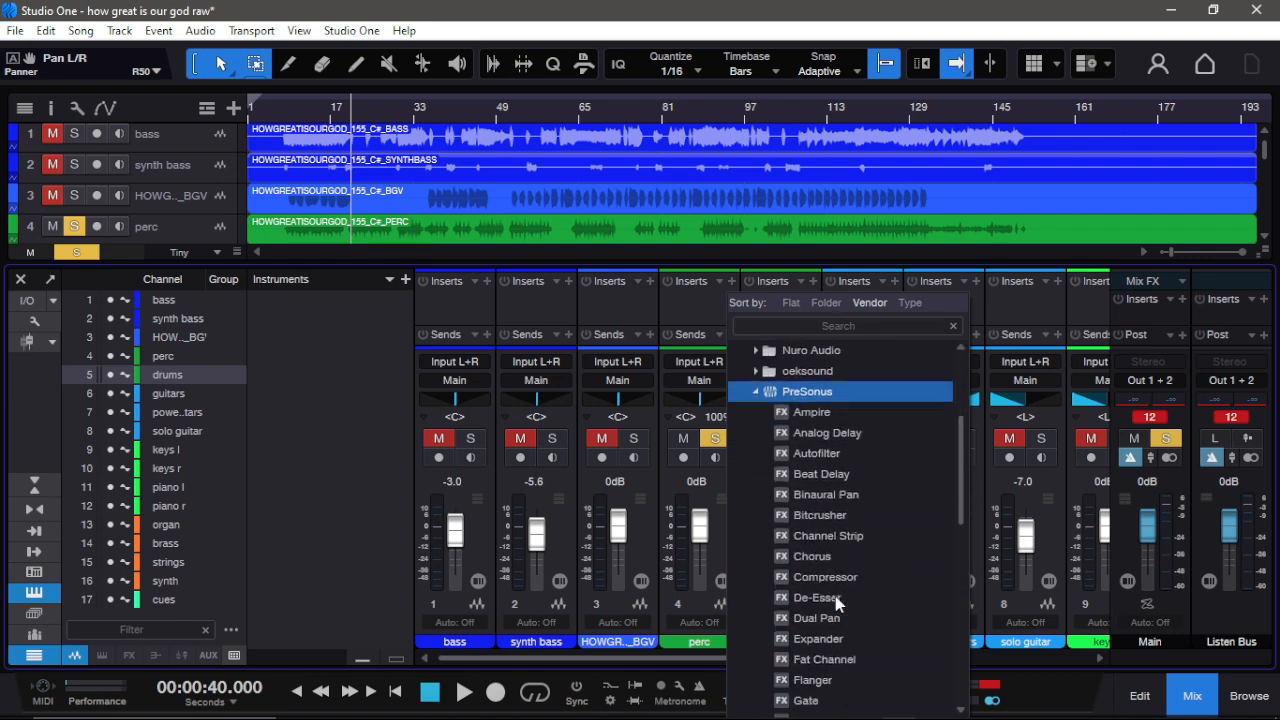
{"action": "left_click", "coordinate": [866, 508]}
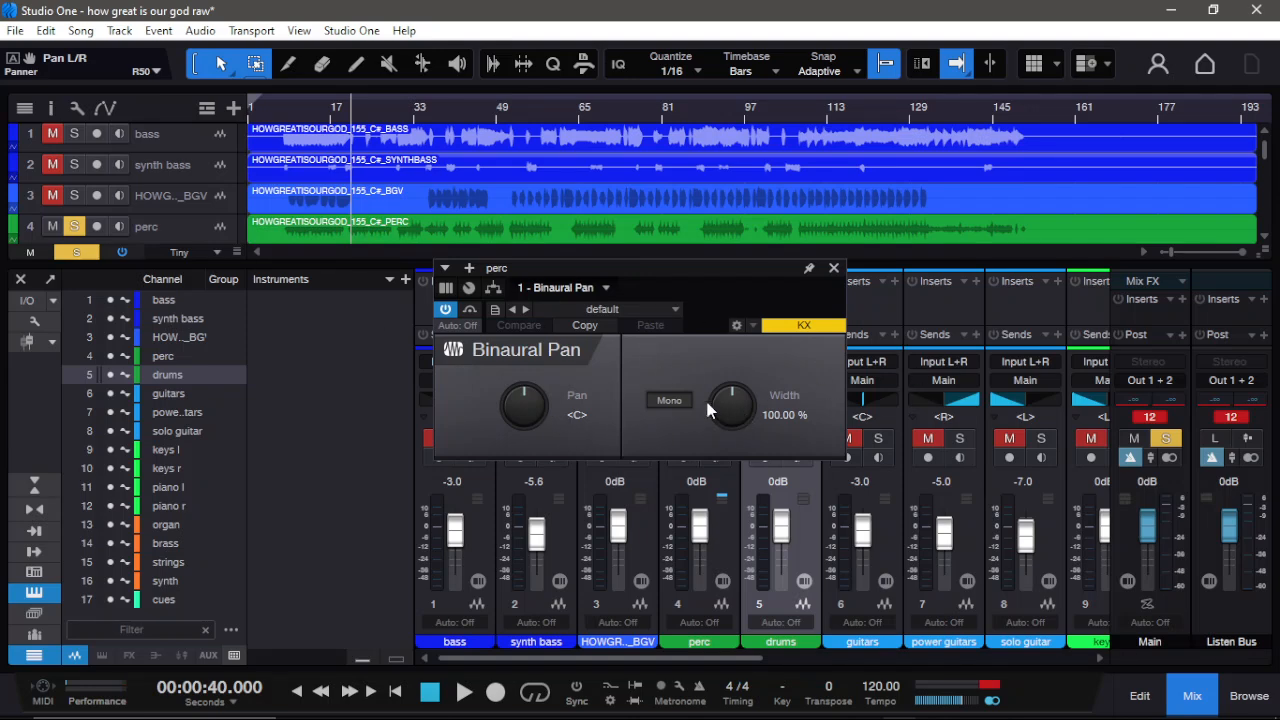
{"action": "left_click", "coordinate": [669, 400]}
{"action": "left_click", "coordinate": [669, 400]}
{"action": "left_click_drag", "start_coordinate": [725, 408], "coordinate": [730, 360]}
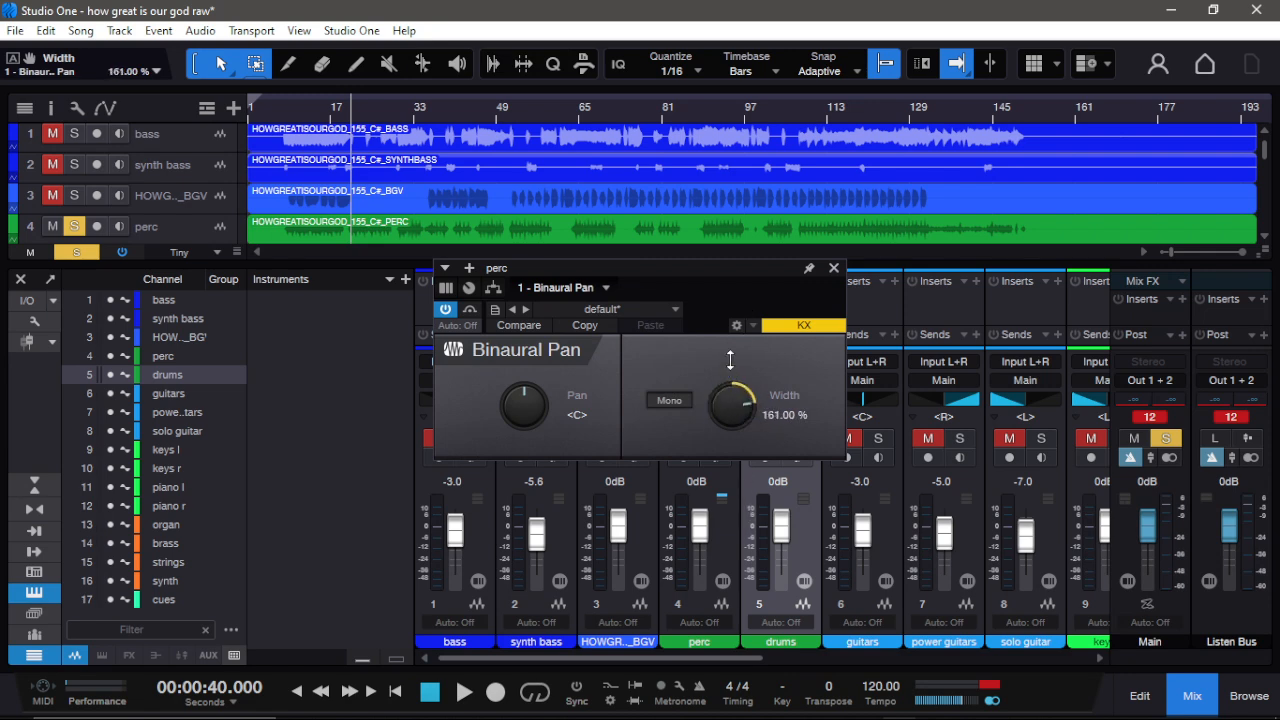
Step: Close the Binaural Pan window and remove the effect from the perc channel
{"action": "left_click", "coordinate": [834, 268]}
{"action": "left_click", "coordinate": [732, 304]}
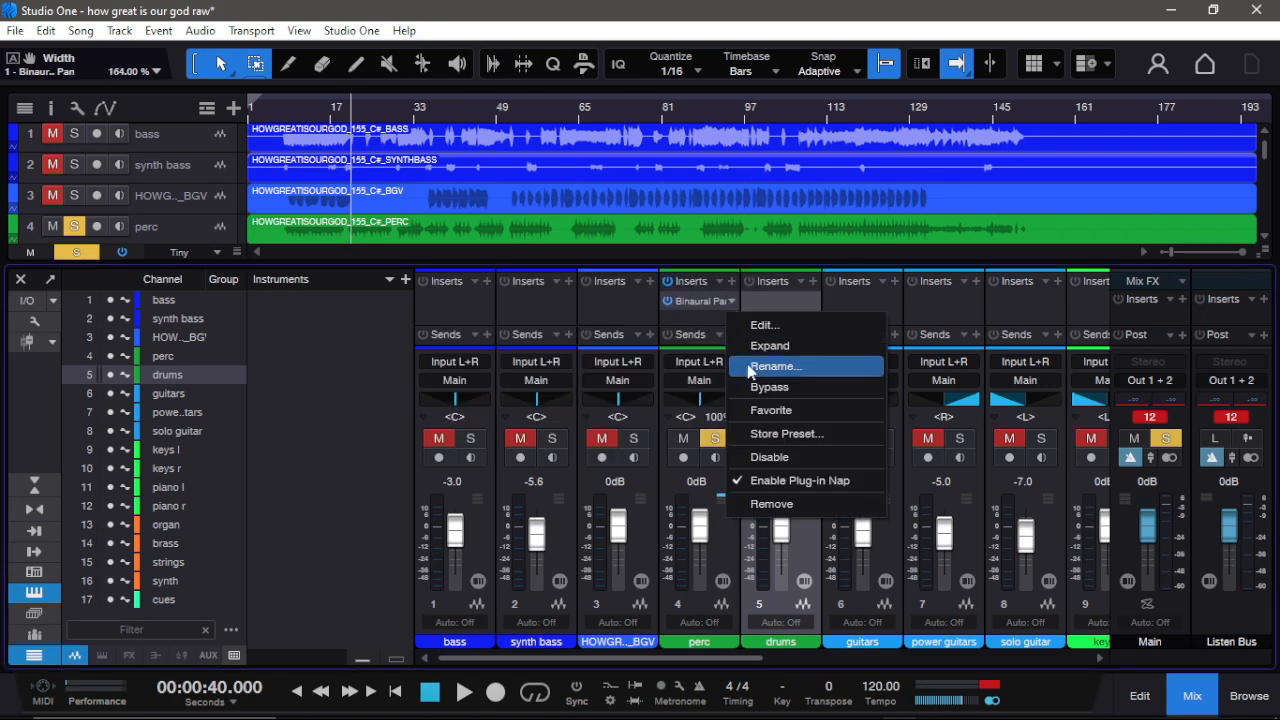
{"action": "left_click", "coordinate": [770, 503]}
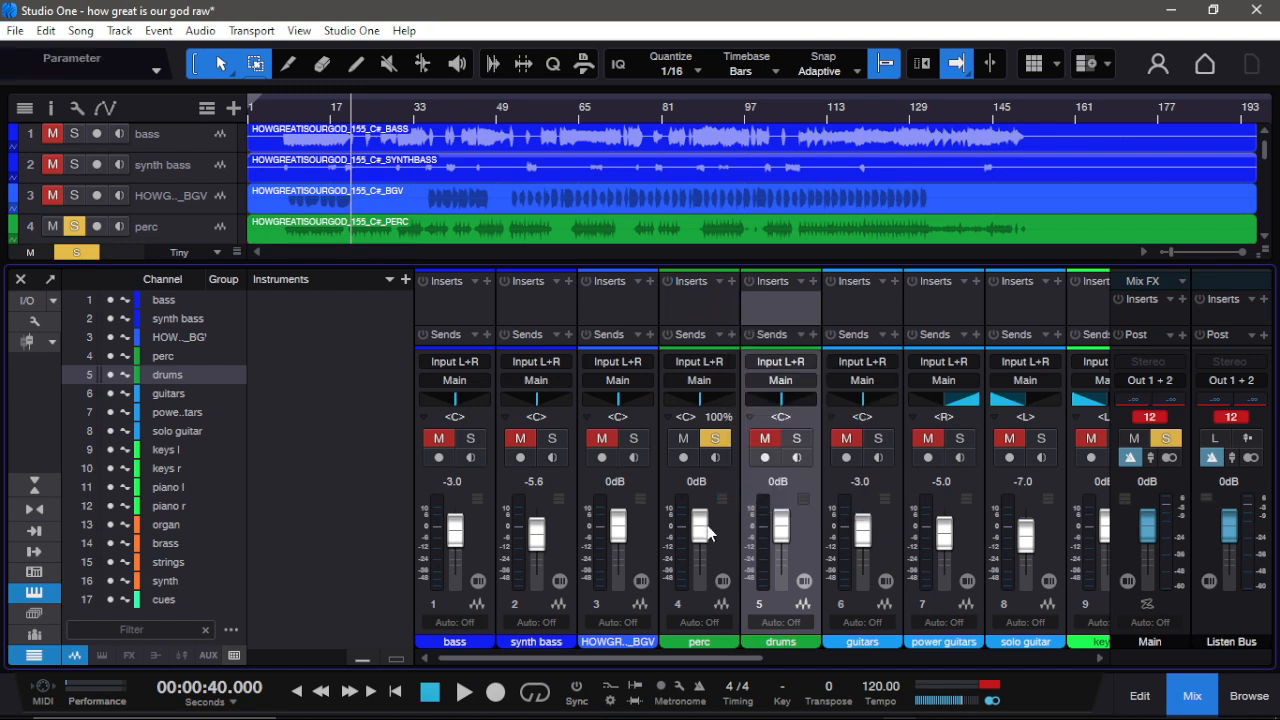
Step: Audition the soloed perc channel while widening its panner width to 200%
{"action": "key", "text": "space"}
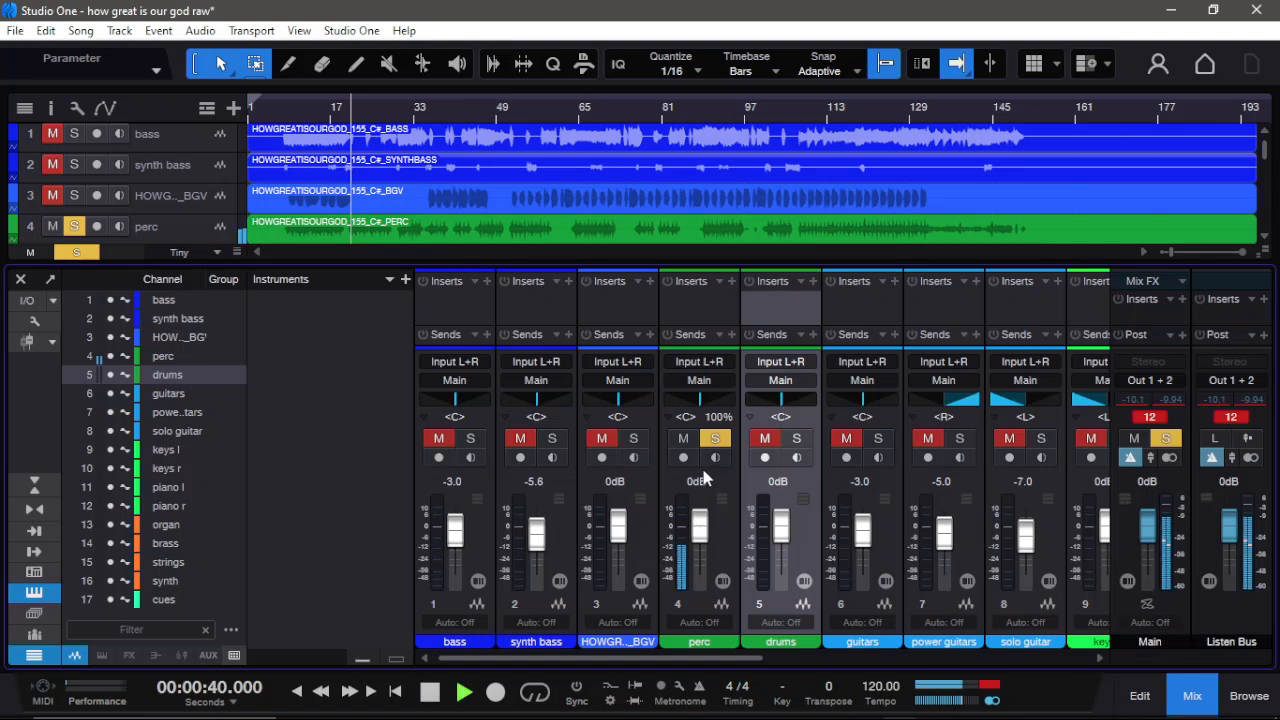
{"action": "left_click_drag", "start_coordinate": [716, 420], "coordinate": [709, 368]}
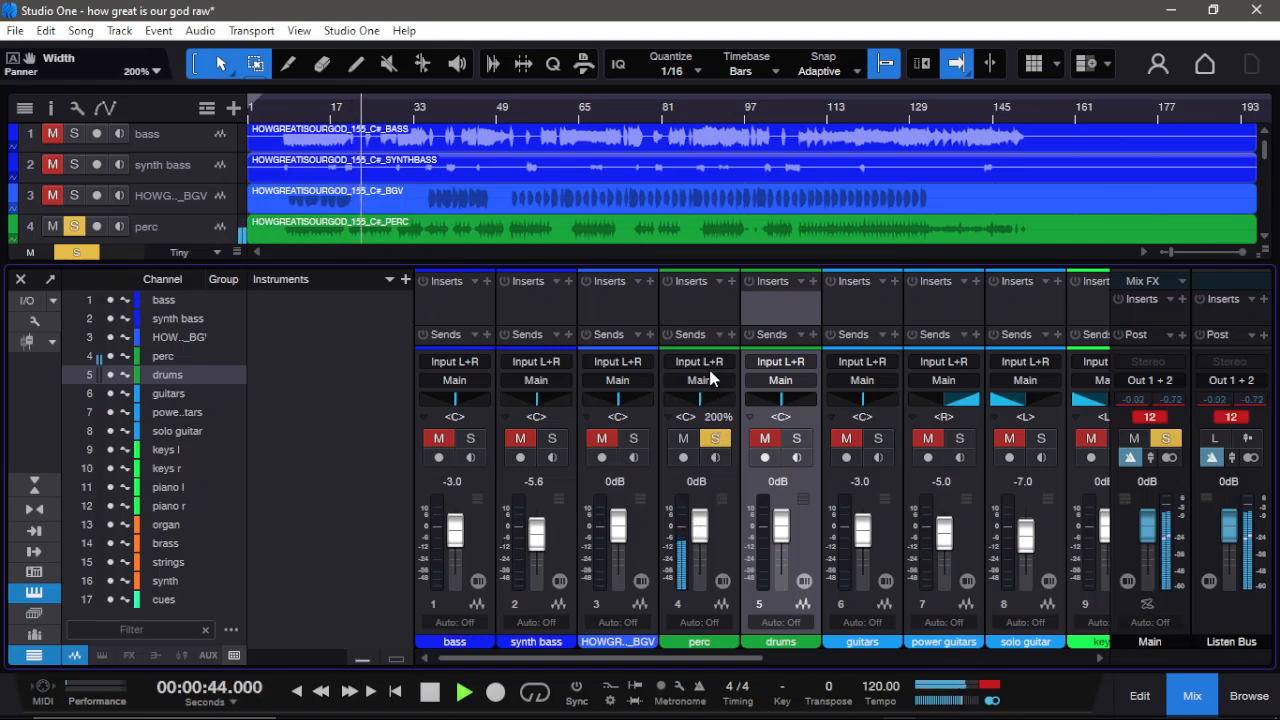
{"action": "key", "text": "space"}
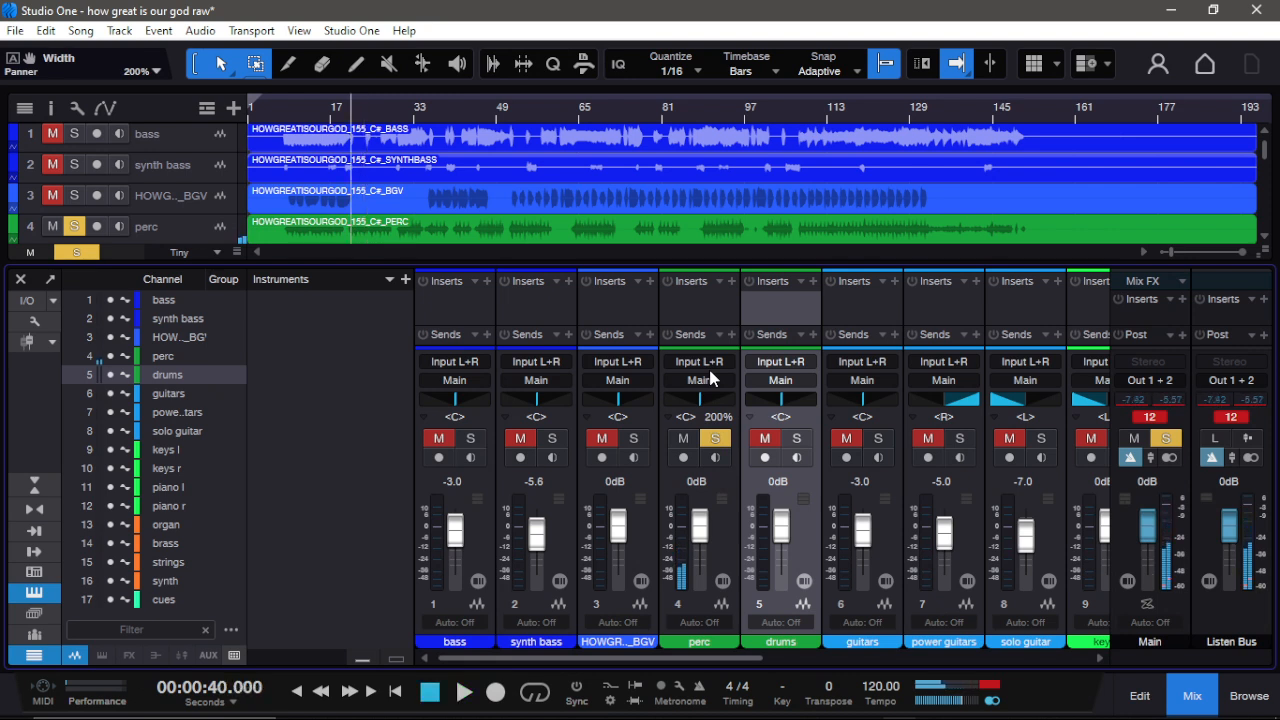
Step: Narrow the perc channel's panner width to 0% and audition it
{"action": "left_click_drag", "start_coordinate": [716, 420], "coordinate": [710, 551]}
{"action": "key", "text": "space"}
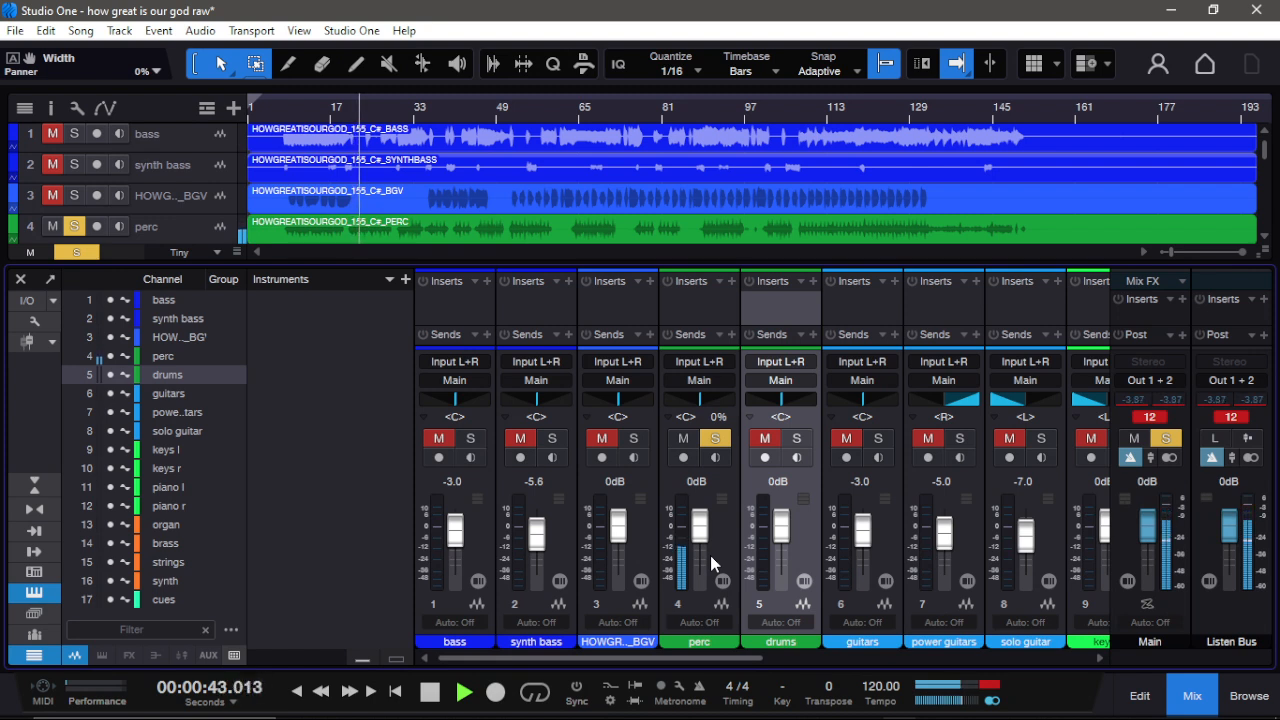
{"action": "key", "text": "space"}
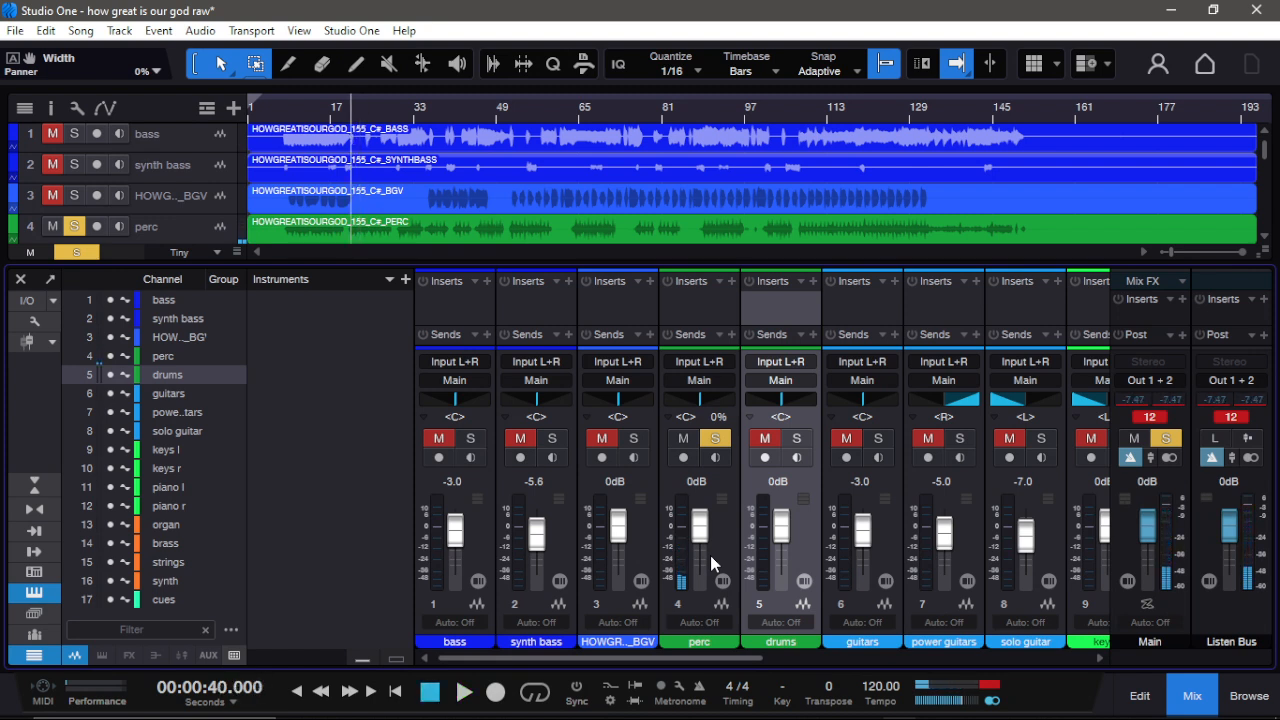
Step: Lower the perc channel's level to -3.0 dB and set its panner width to 170%
{"action": "left_click_drag", "start_coordinate": [702, 520], "coordinate": [705, 530]}
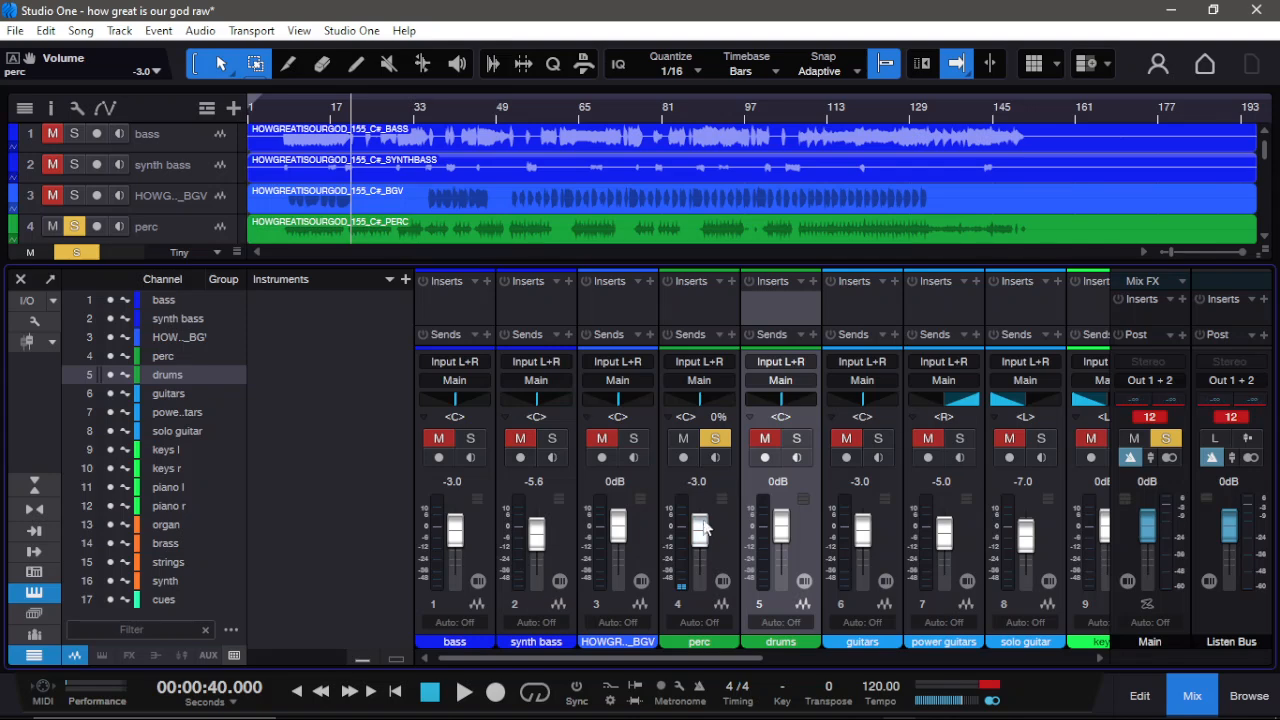
{"action": "left_click_drag", "start_coordinate": [718, 420], "coordinate": [724, 360]}
{"action": "left_click_drag", "start_coordinate": [724, 427], "coordinate": [719, 432]}
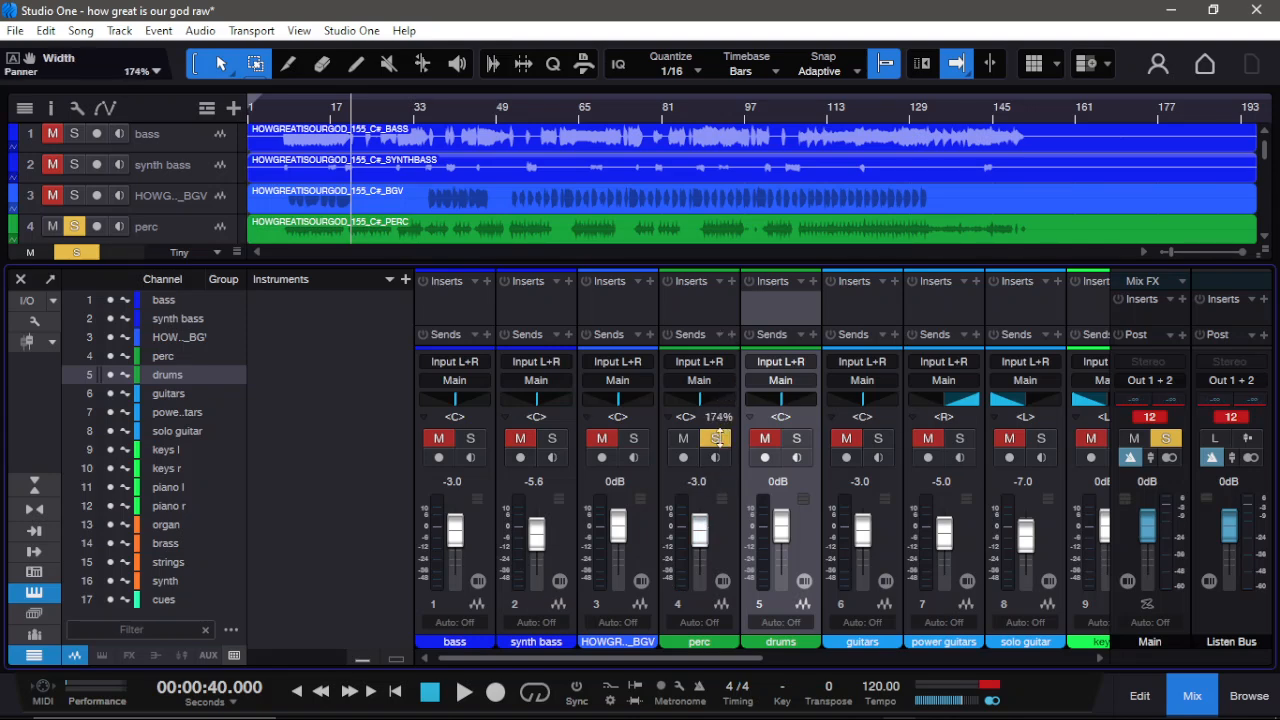
Step: Play perc together with the soloed drums channel and lower the perc level to -5.0 dB
{"action": "key", "text": "space"}
{"action": "left_click", "coordinate": [798, 440]}
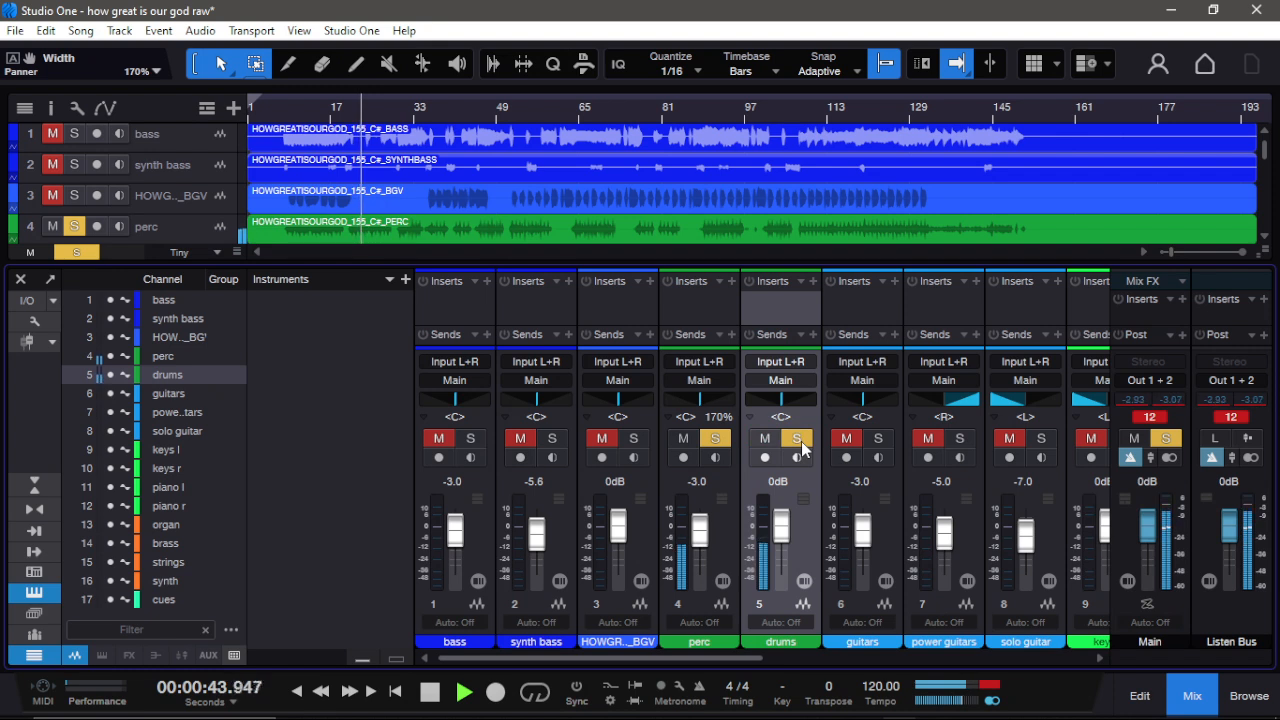
{"action": "left_click_drag", "start_coordinate": [700, 530], "coordinate": [701, 534]}
{"action": "key", "text": "space"}
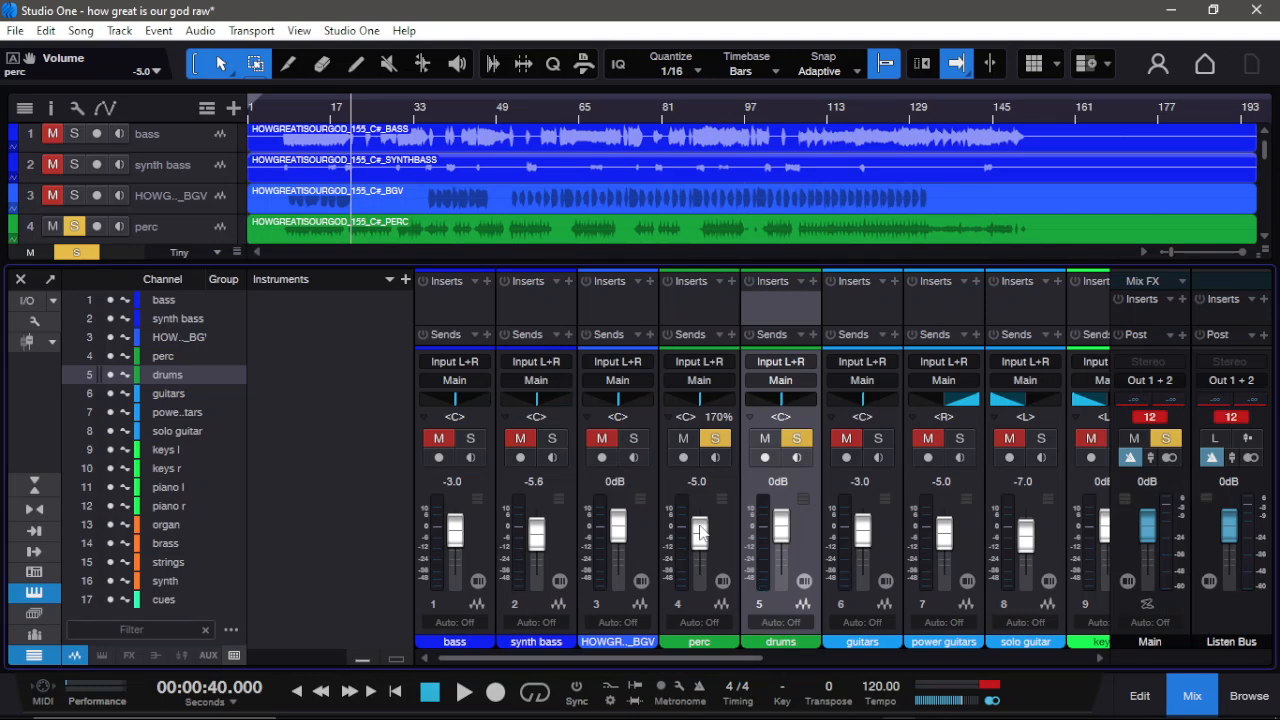
Step: Resume playback and reset the clip indicators on the Main and Listen Bus channels
{"action": "key", "text": "space"}
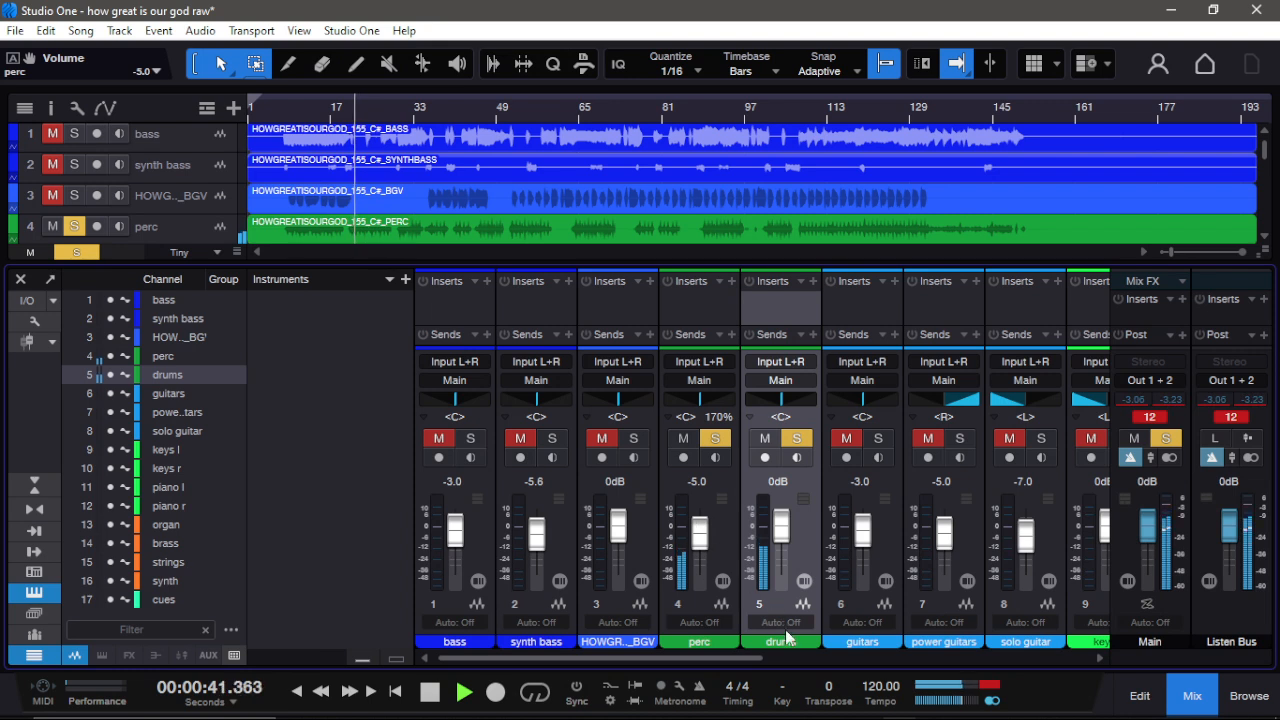
{"action": "left_click", "coordinate": [1162, 418]}
{"action": "left_click", "coordinate": [1227, 414]}
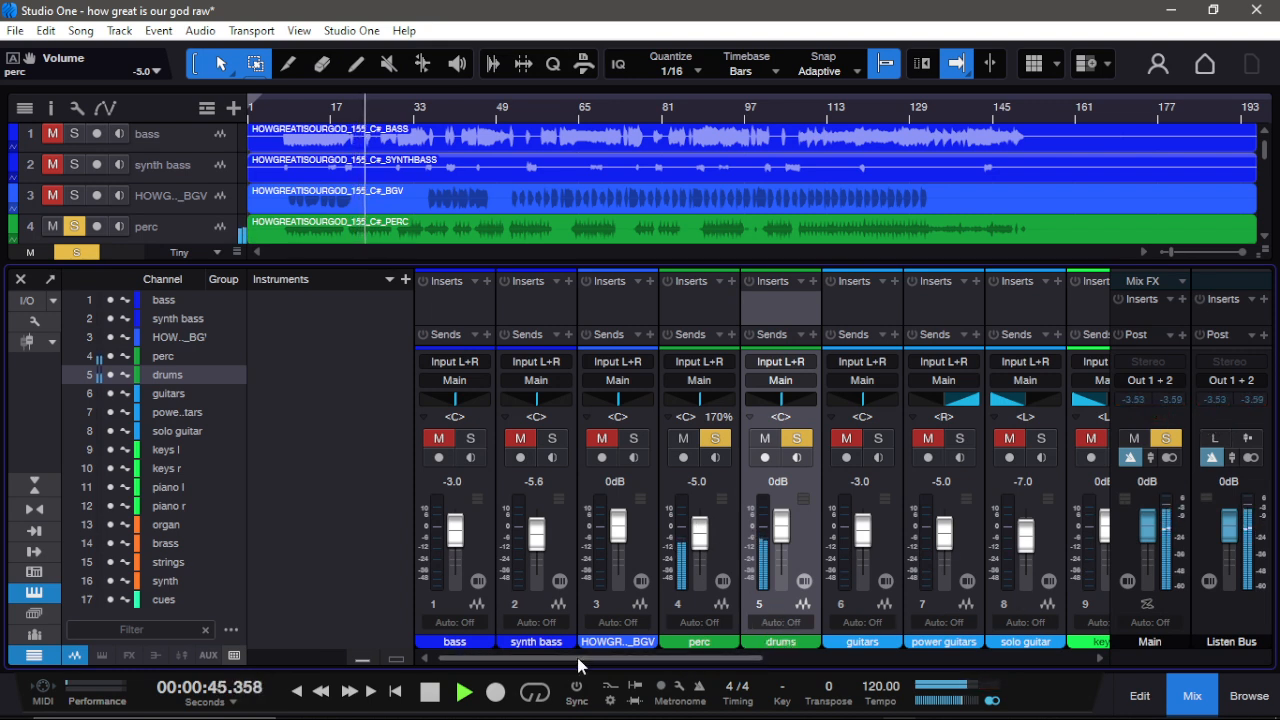
Step: Solo the bass and synth bass channels along with the drums and perc, listen, and stop playback
{"action": "left_click", "coordinate": [471, 440]}
{"action": "left_click", "coordinate": [552, 440]}
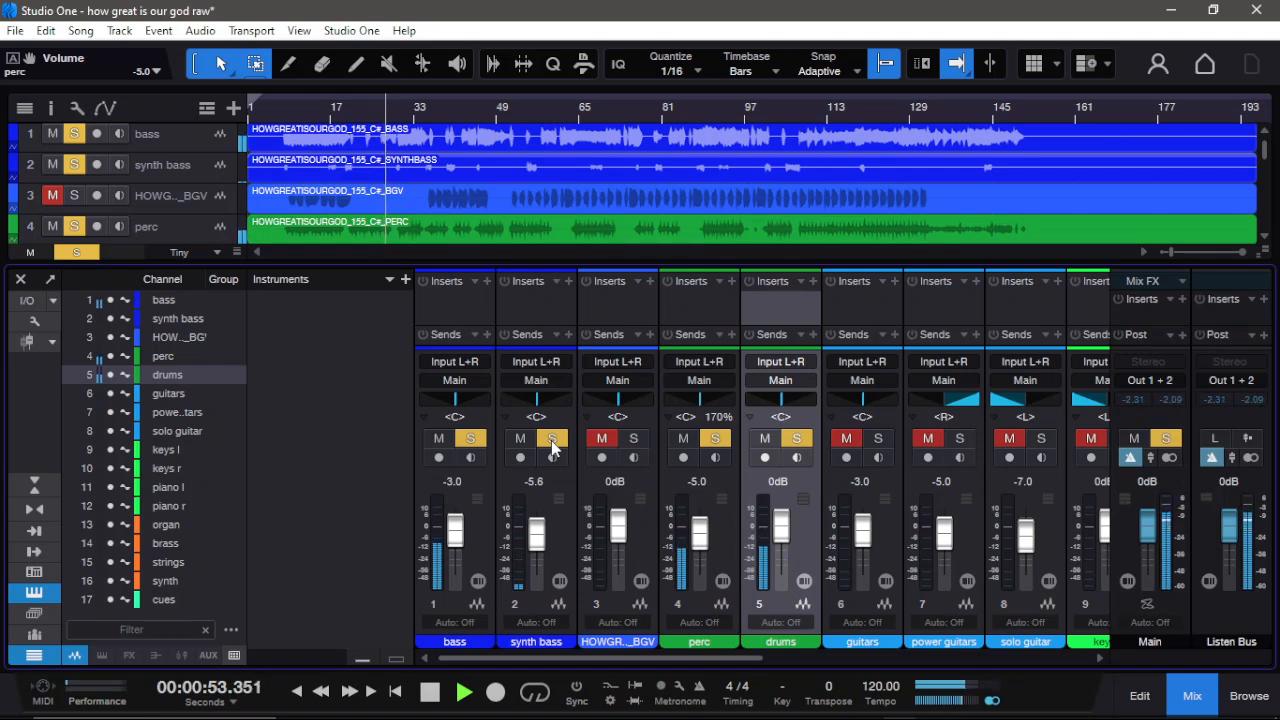
{"action": "key", "text": "space"}
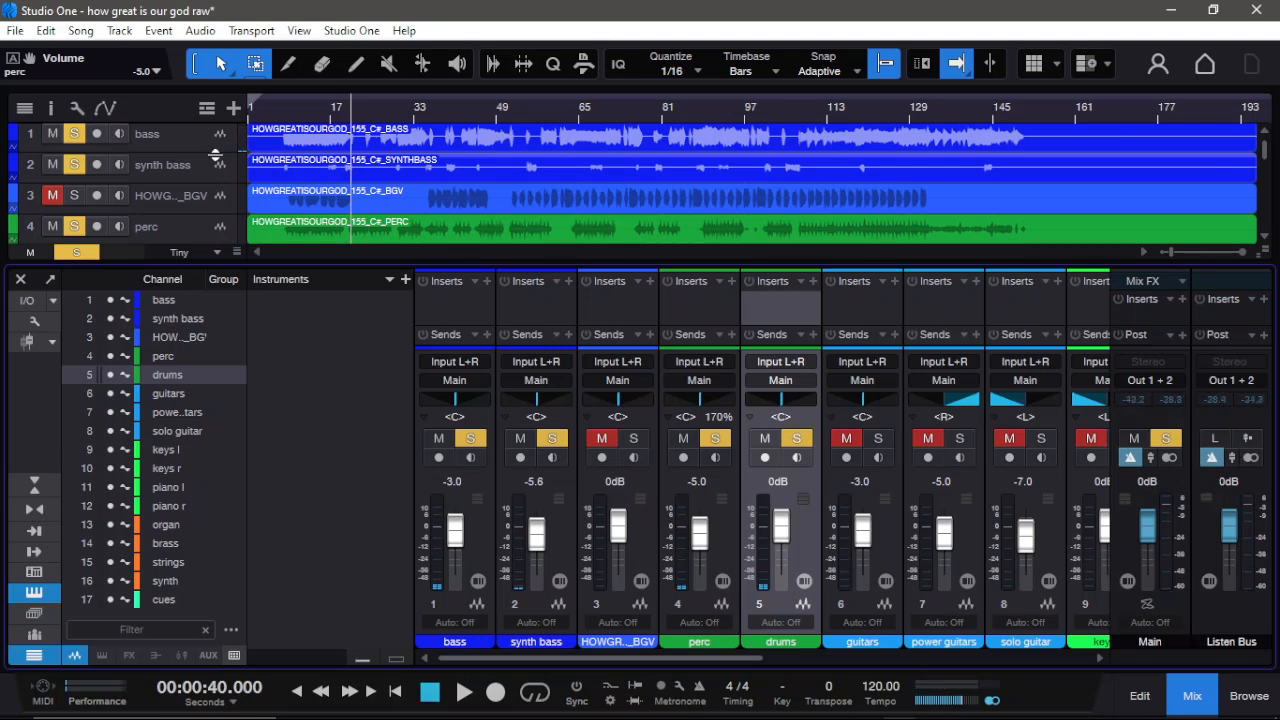
Step: Hide the mixer, rename the BGV track as "bgvs" and unmute it
{"action": "key", "text": "F3"}
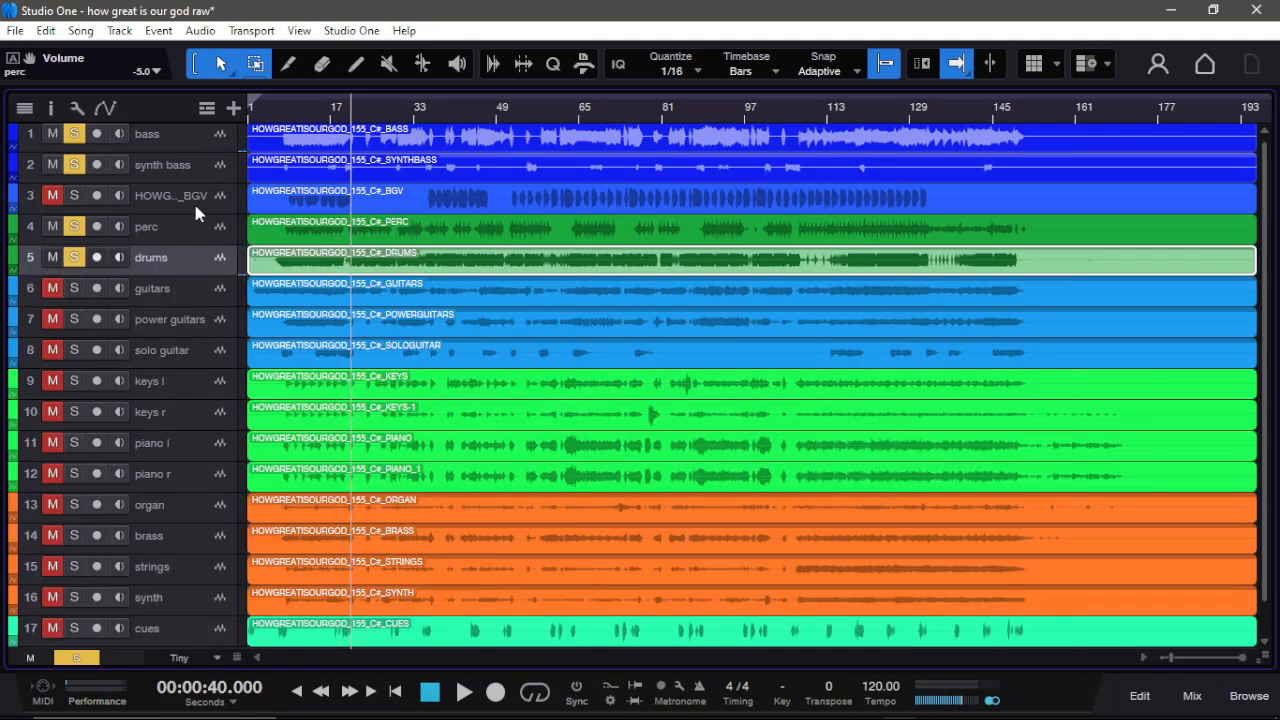
{"action": "left_click", "coordinate": [180, 199]}
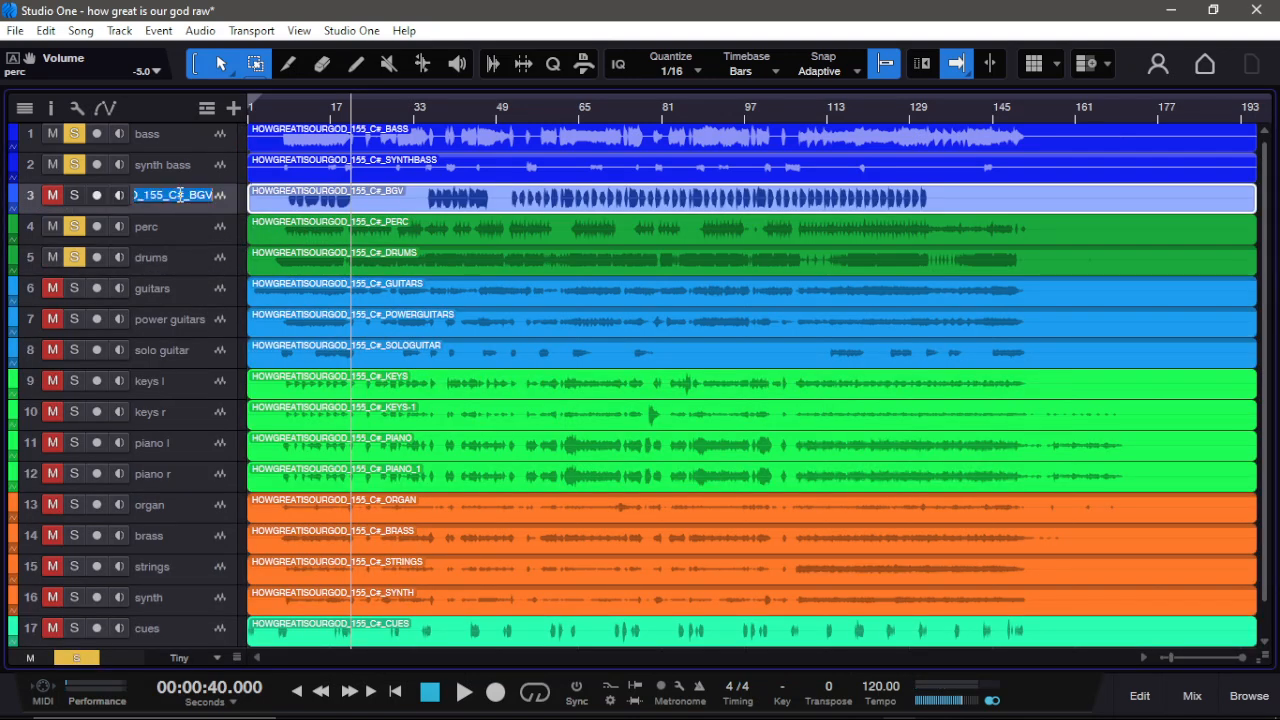
{"action": "type", "text": "bgvs"}
{"action": "left_click", "coordinate": [74, 195]}
{"action": "left_click", "coordinate": [53, 196]}
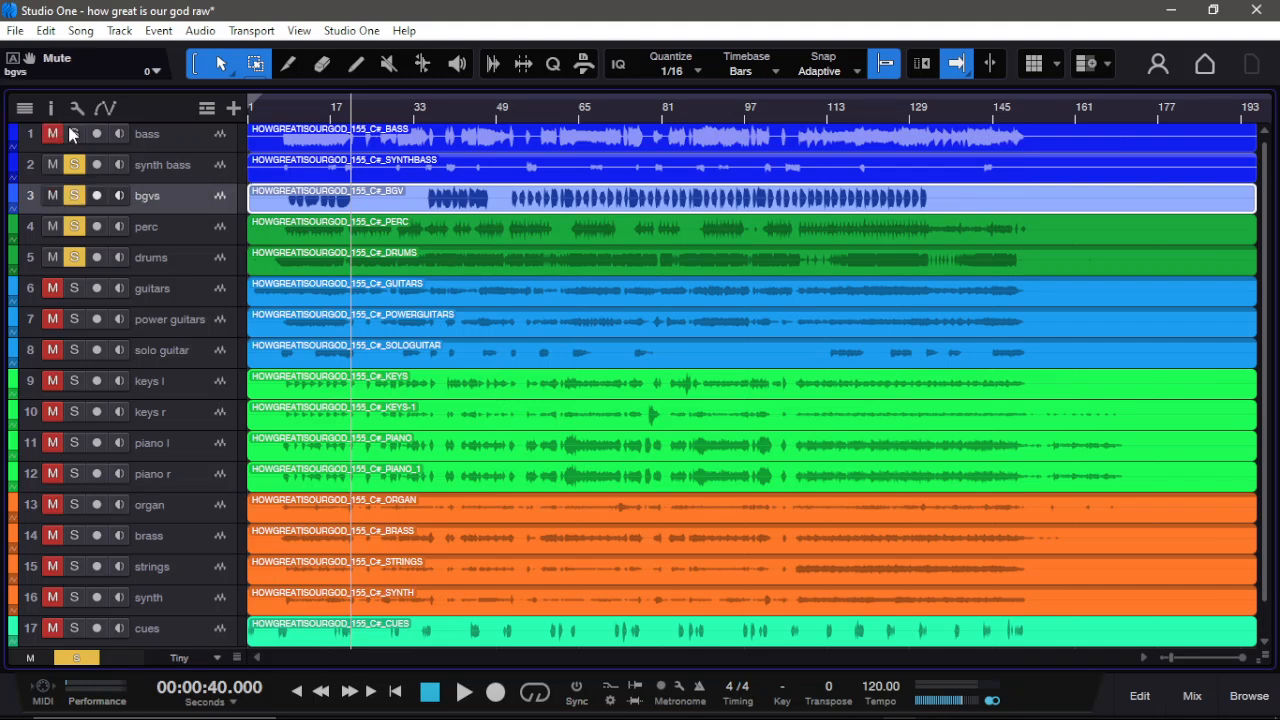
Step: Clear the solo from the synth bass, perc and drums tracks so the full arrangement plays
{"action": "left_click", "coordinate": [76, 166]}
{"action": "left_click", "coordinate": [76, 229]}
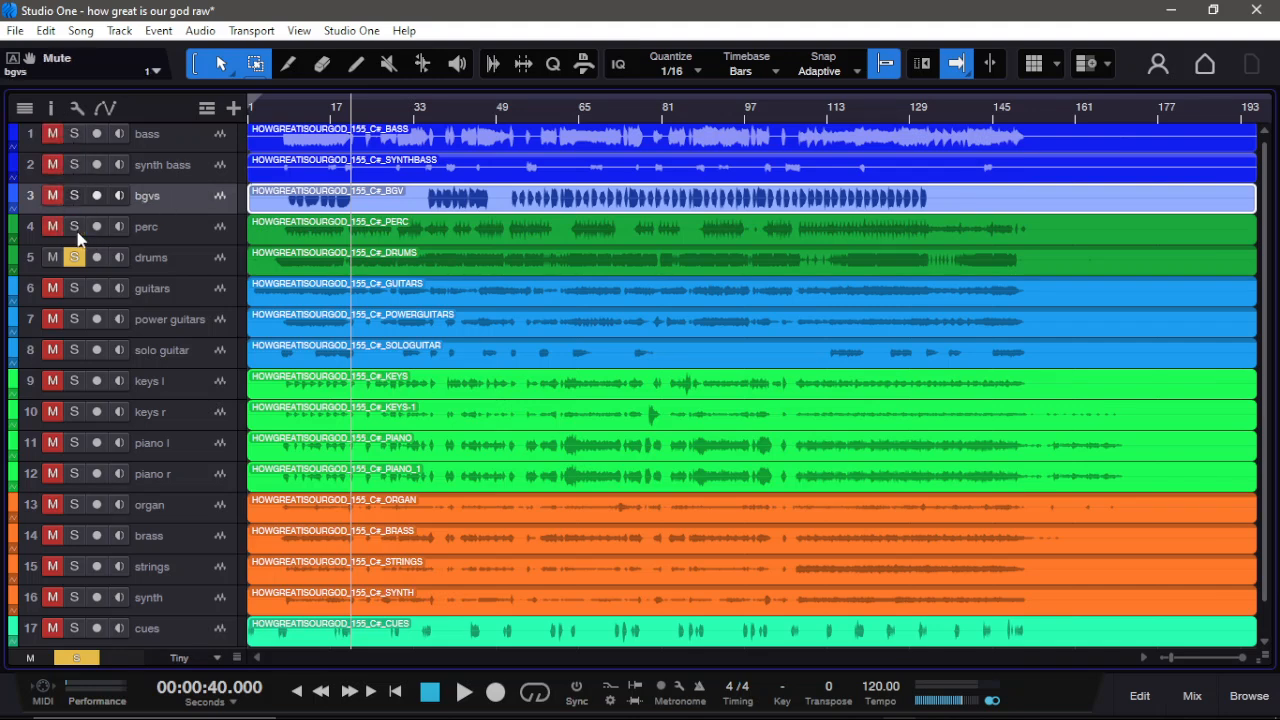
{"action": "left_click", "coordinate": [76, 258]}
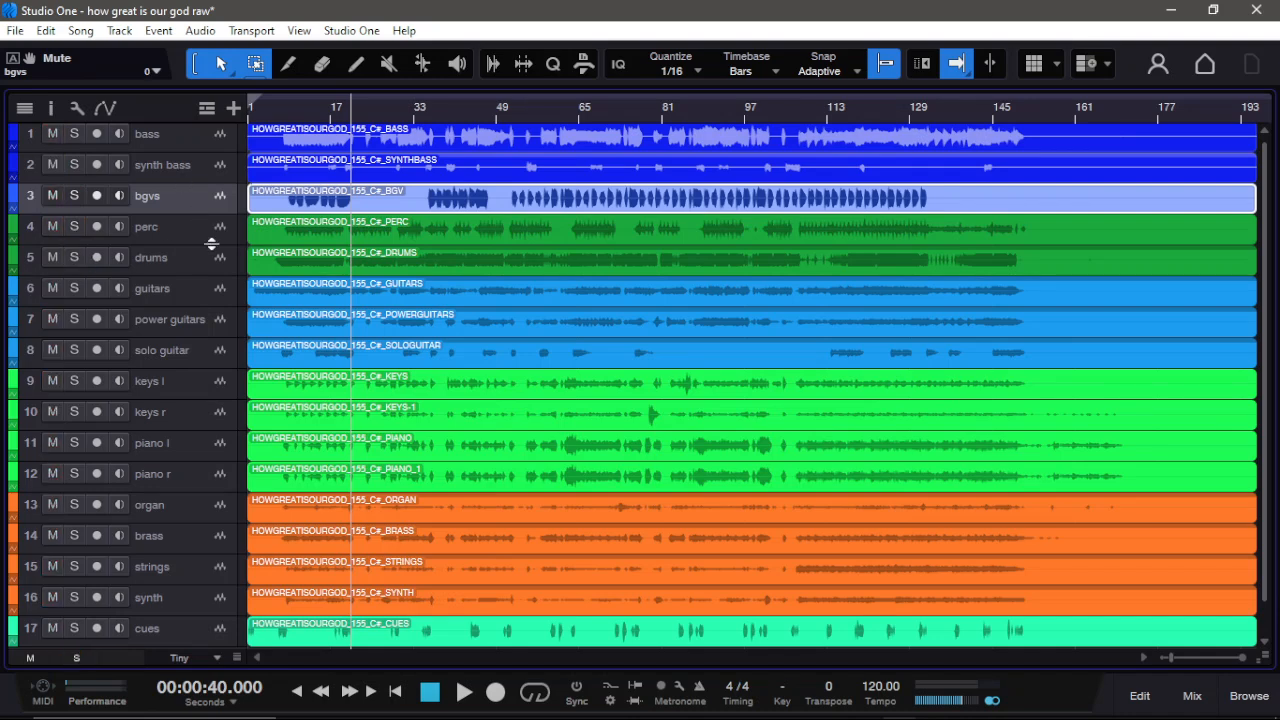
Step: Reset the enlarged power guitars track to the same Tiny height as the other tracks
{"action": "scroll", "coordinate": [471, 289], "scroll_direction": "up", "scroll_amount": 1}
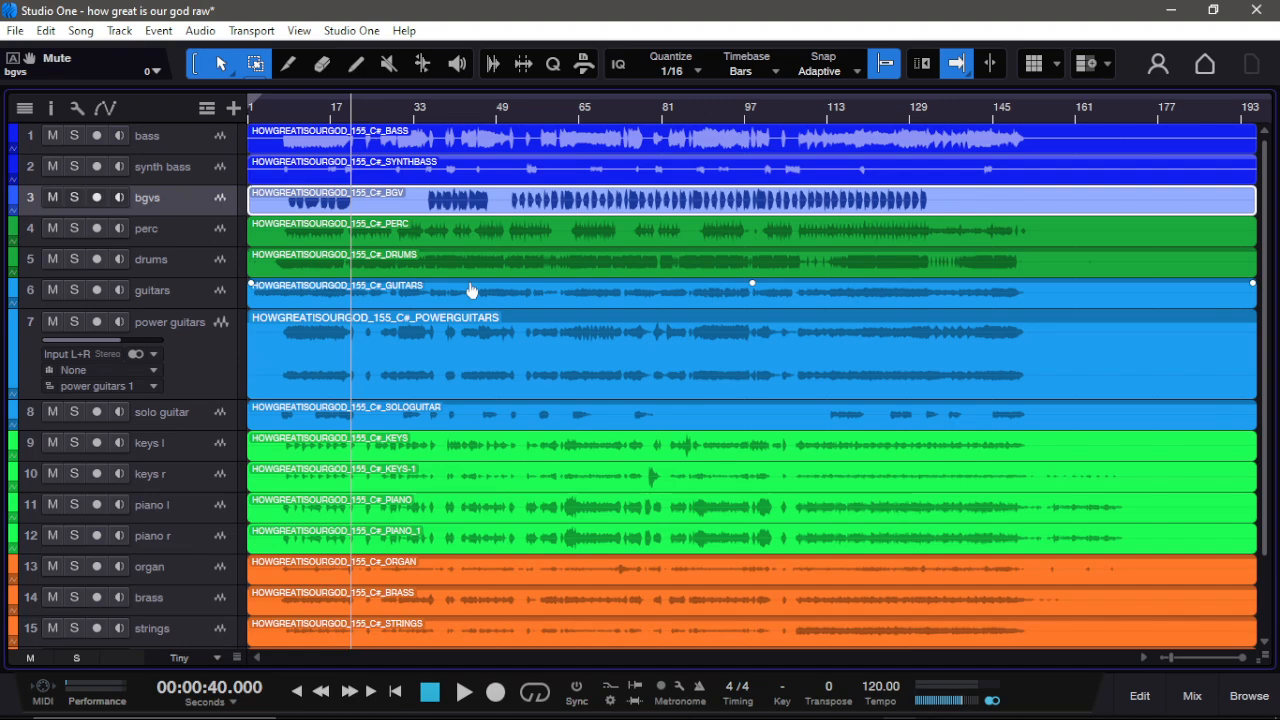
{"action": "left_click", "coordinate": [195, 361]}
{"action": "key", "text": "shift+z"}
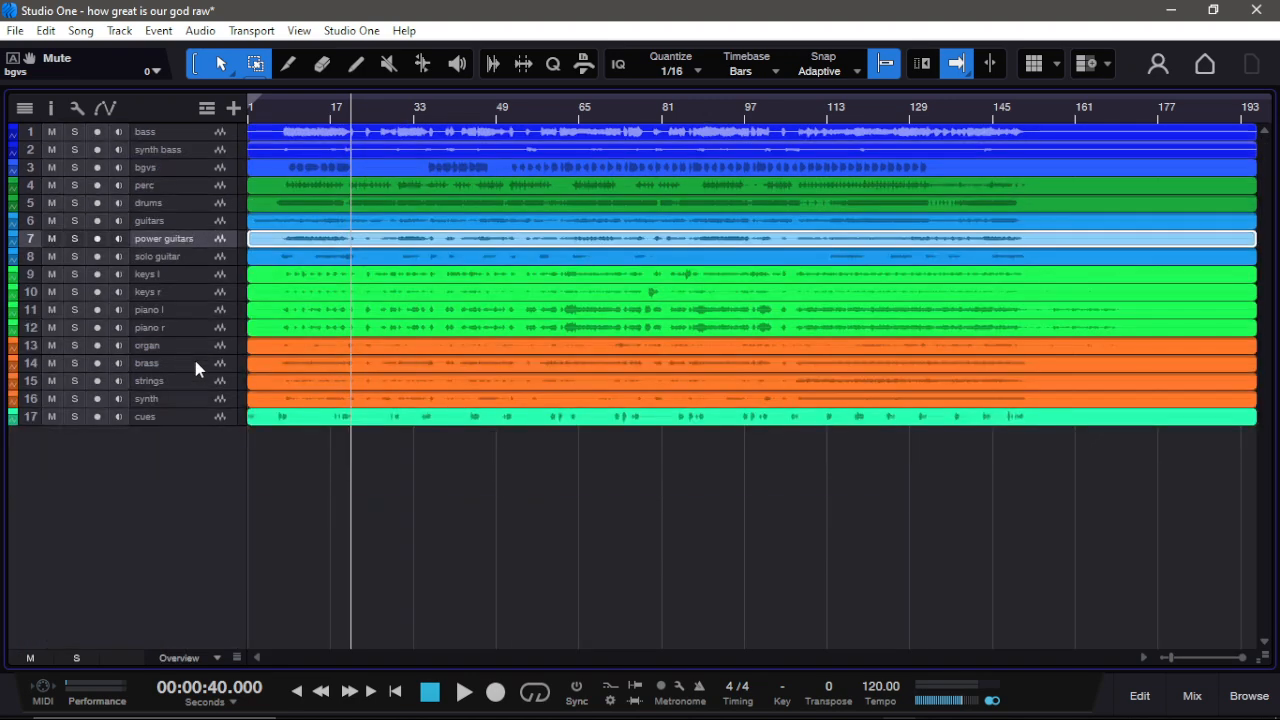
{"action": "key", "text": "shift+z"}
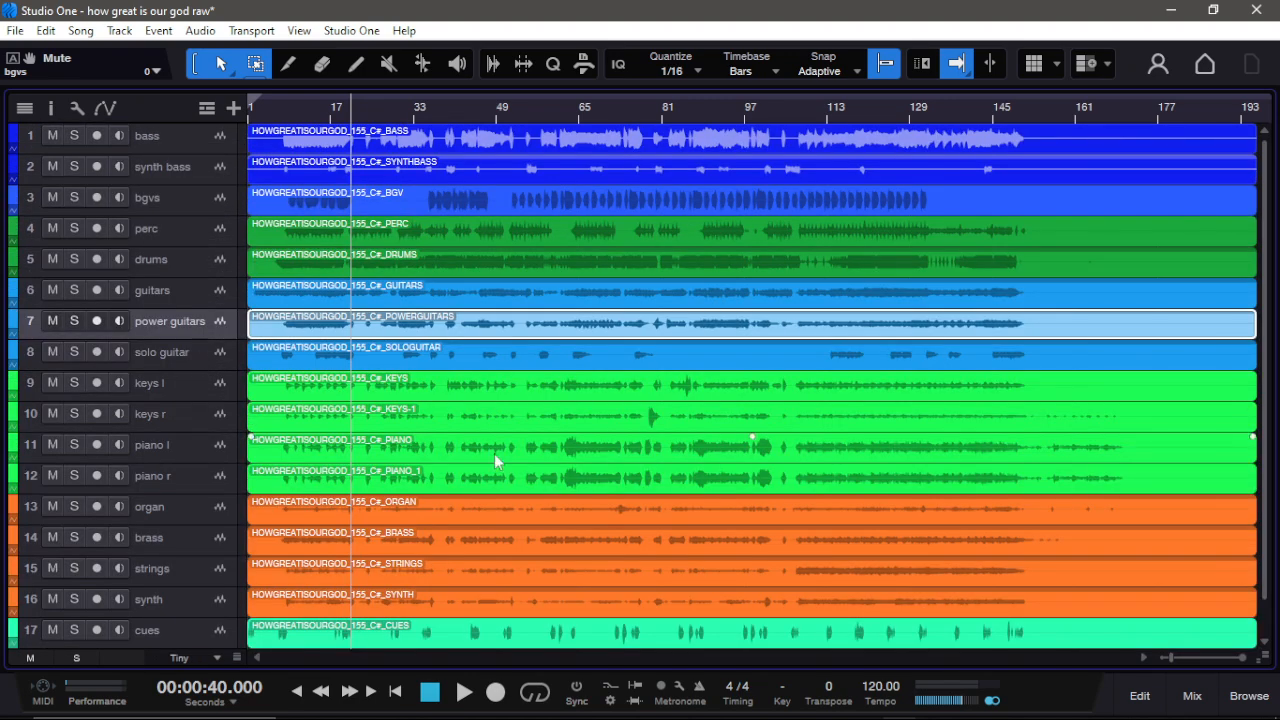
Step: Play the full mix from about the 10-second mark and show the mixer
{"action": "left_click", "coordinate": [182, 136]}
{"action": "key", "text": "Home"}
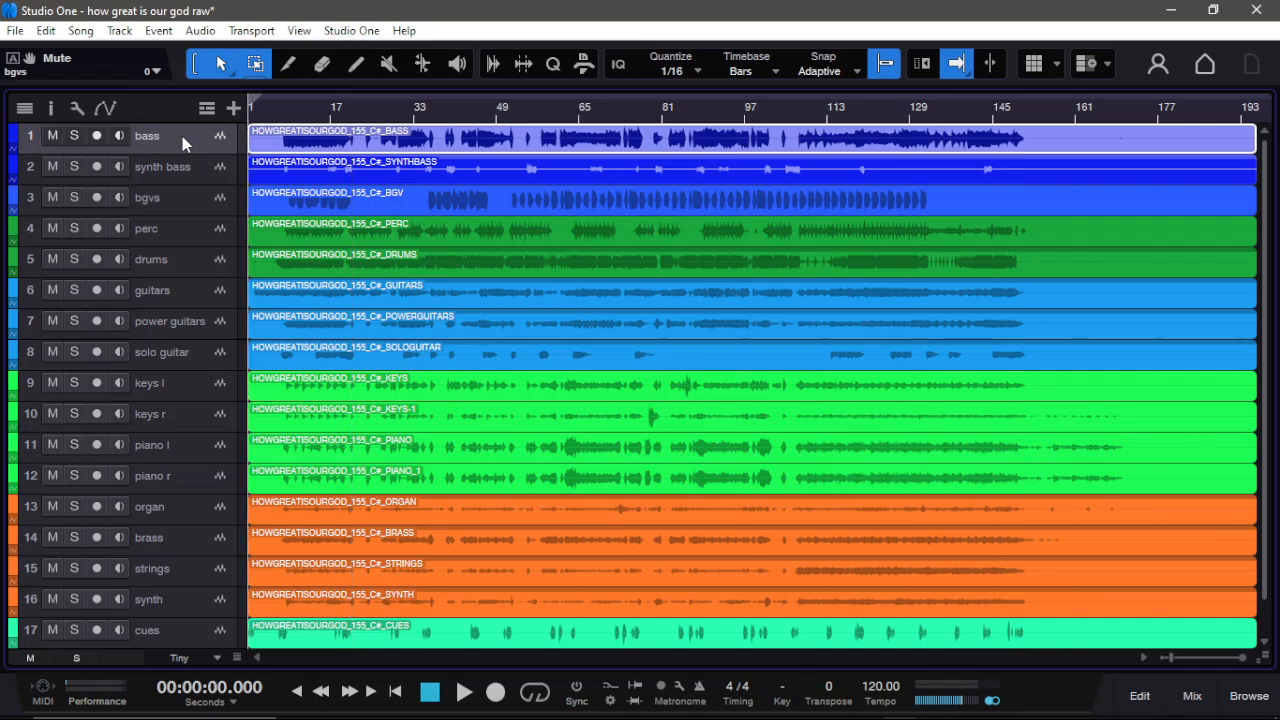
{"action": "left_click", "coordinate": [276, 112]}
{"action": "key", "text": "space"}
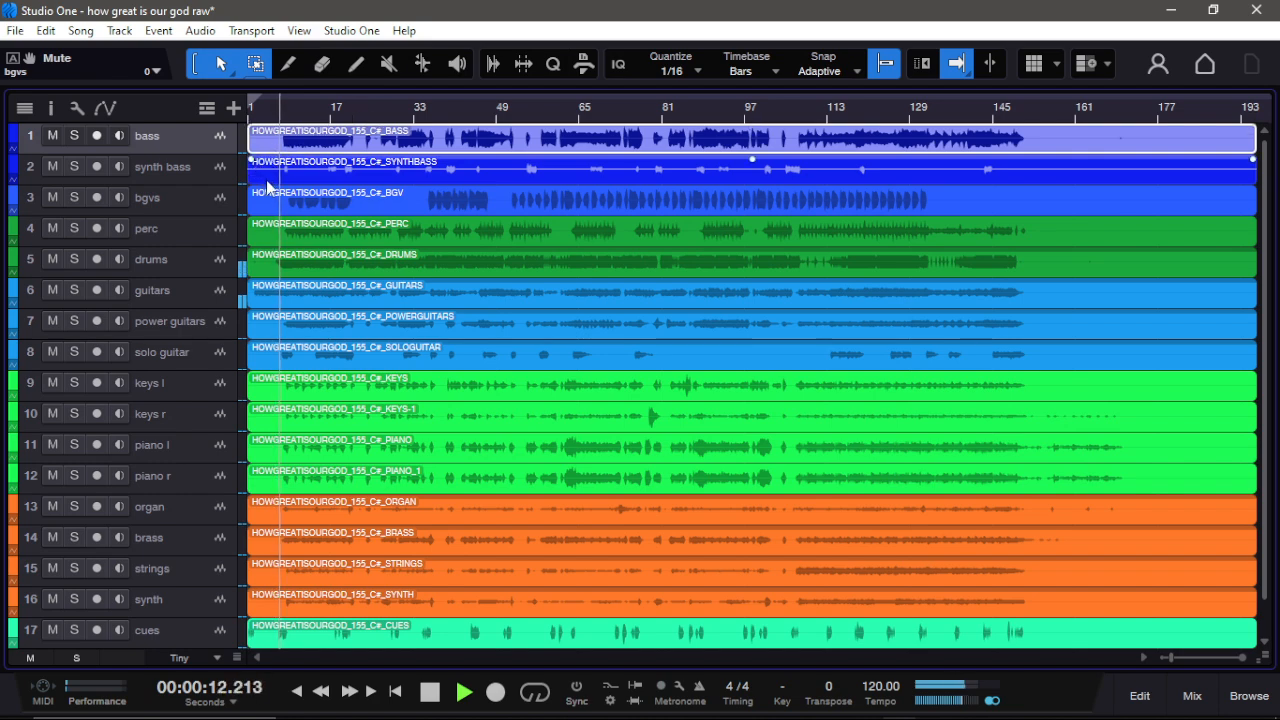
{"action": "scroll", "coordinate": [370, 530], "scroll_direction": "down", "scroll_amount": 1}
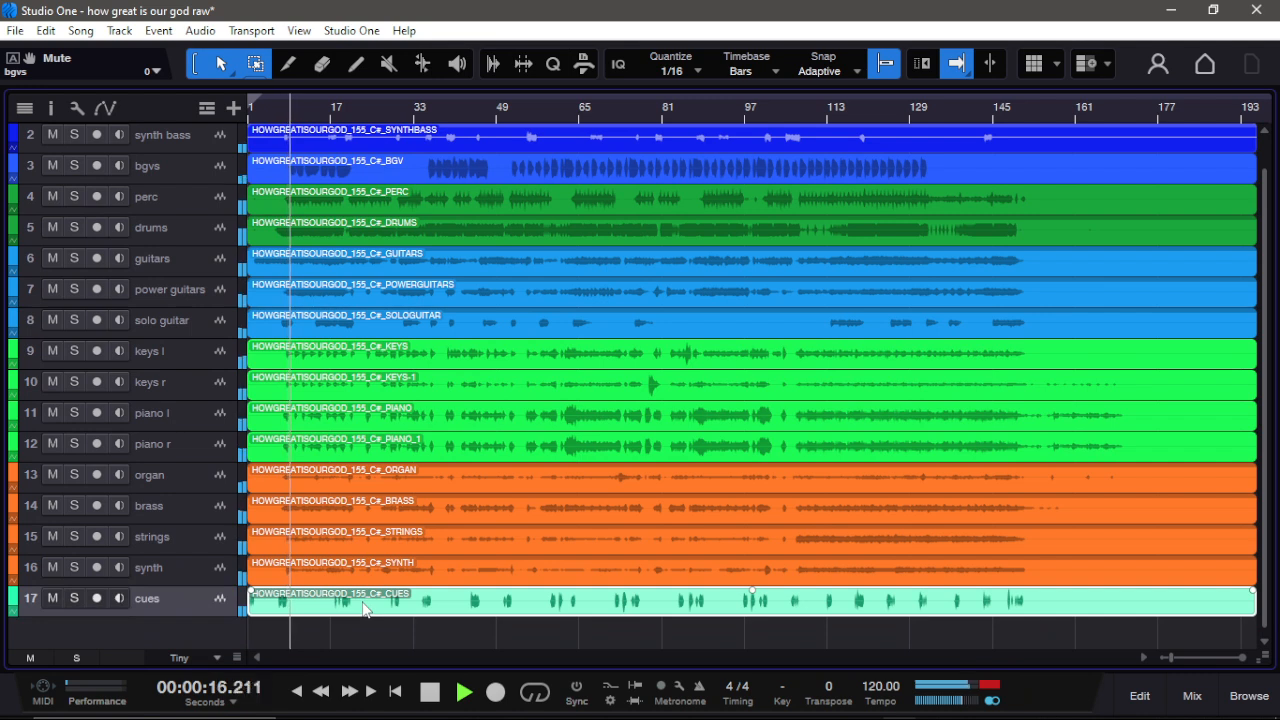
{"action": "scroll", "coordinate": [349, 392], "scroll_direction": "up", "scroll_amount": 1}
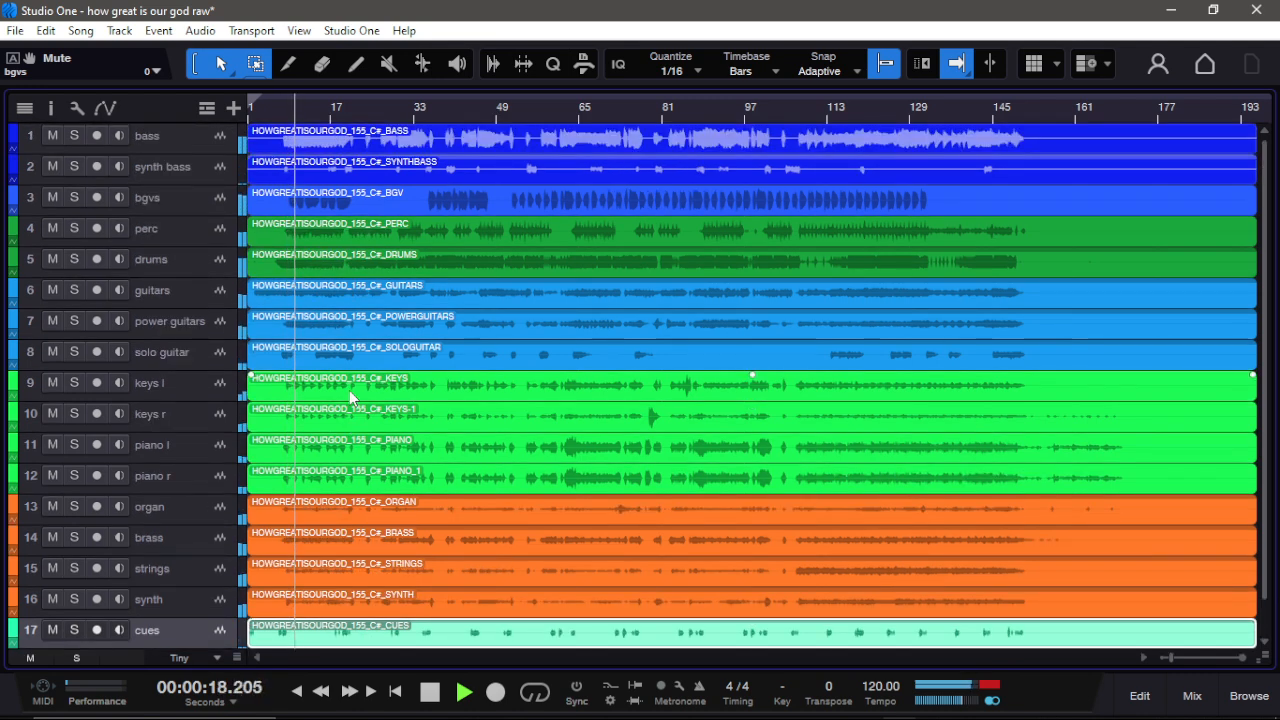
{"action": "key", "text": "F3"}
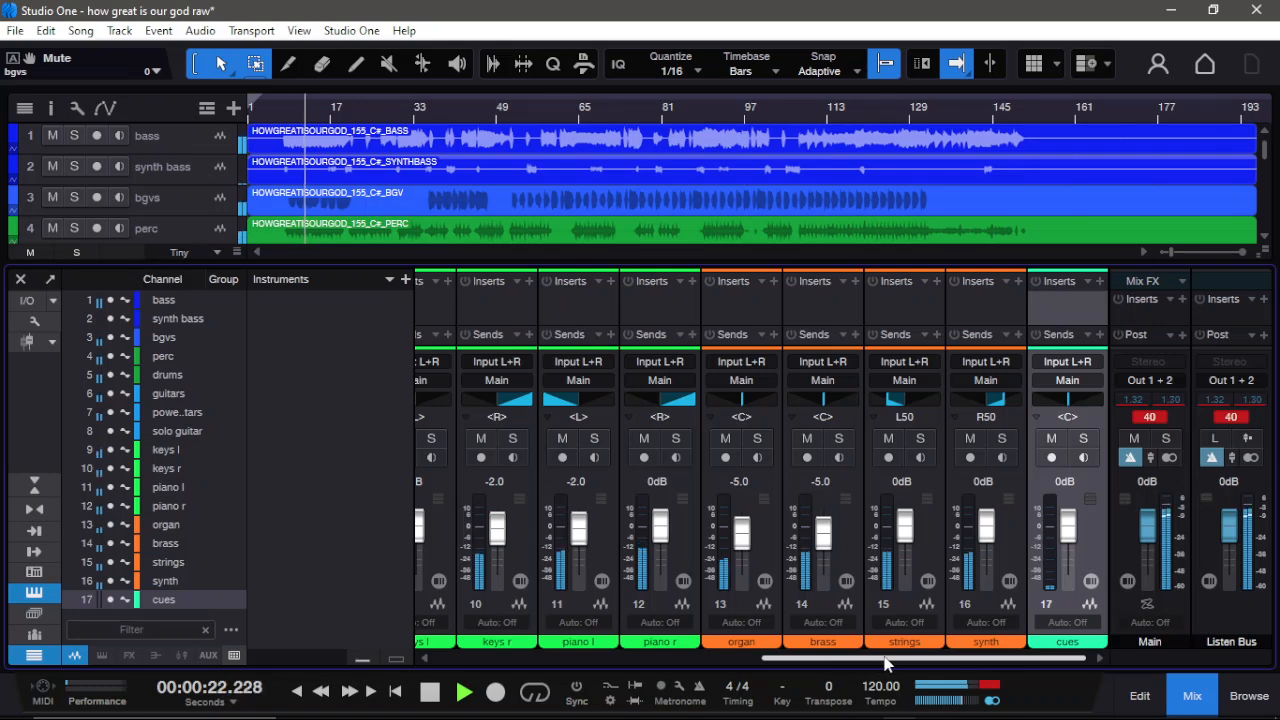
{"action": "scroll", "coordinate": [900, 662], "scroll_direction": "left", "scroll_amount": 1}
{"action": "scroll", "coordinate": [920, 662], "scroll_direction": "right", "scroll_amount": 1}
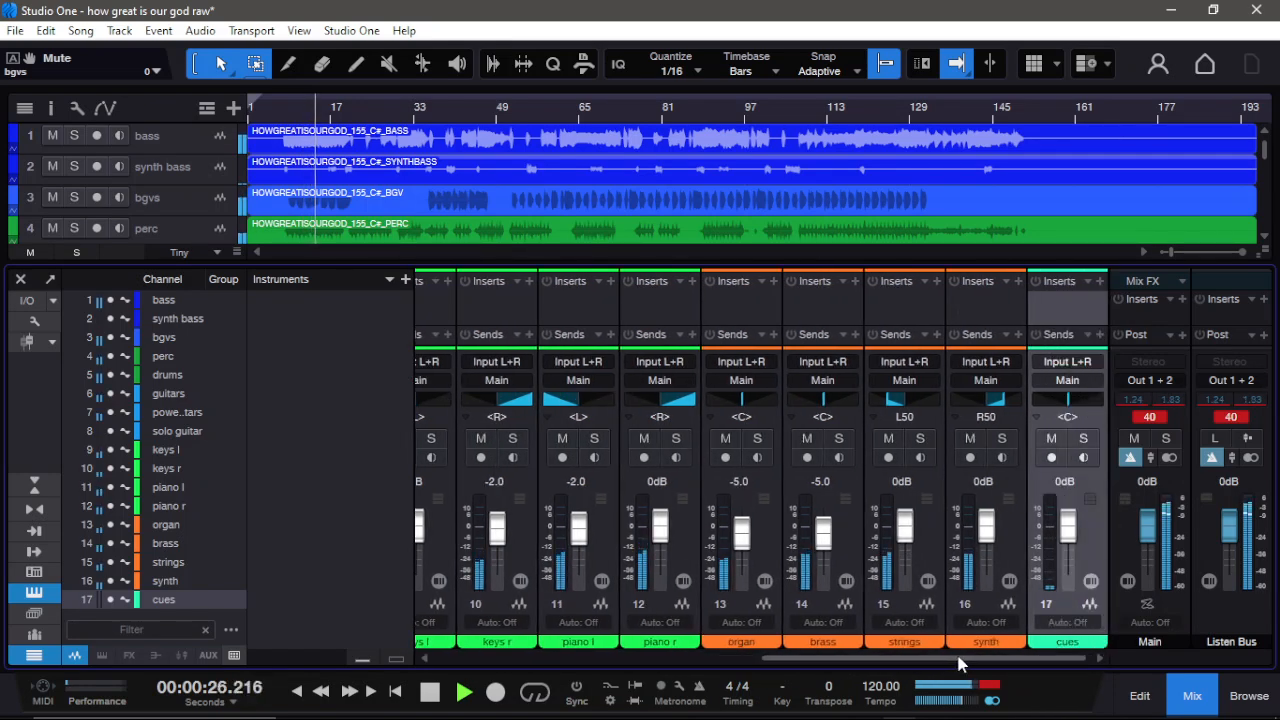
Step: Check the strings and synth channels briefly in solo and lower each one to -3.0 dB
{"action": "left_click", "coordinate": [920, 438]}
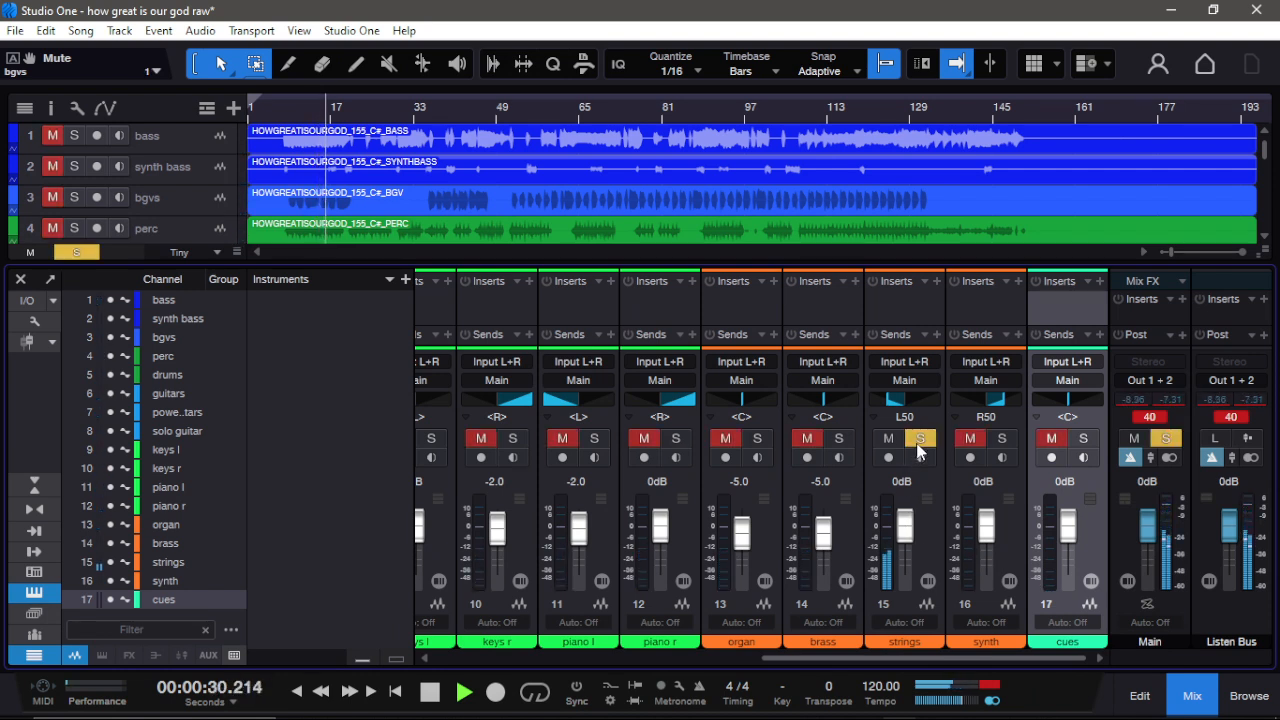
{"action": "left_click", "coordinate": [920, 440]}
{"action": "left_click_drag", "start_coordinate": [905, 515], "coordinate": [905, 533]}
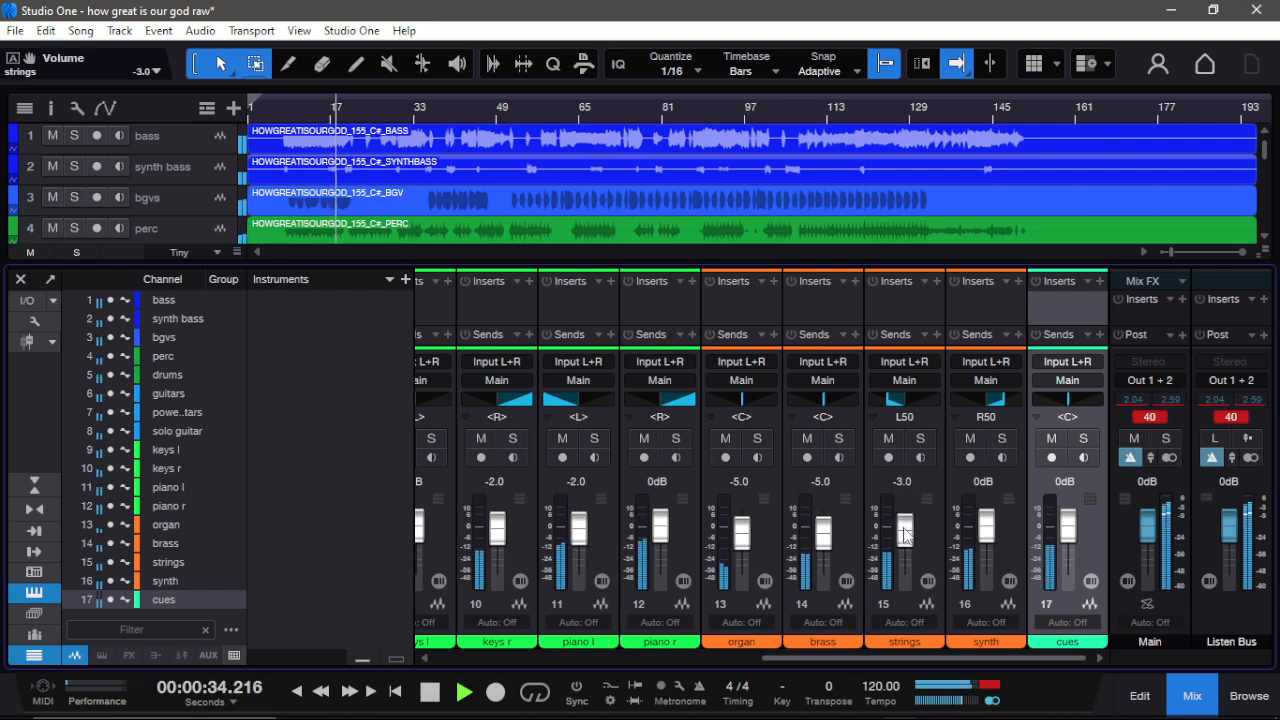
{"action": "left_click", "coordinate": [1001, 440]}
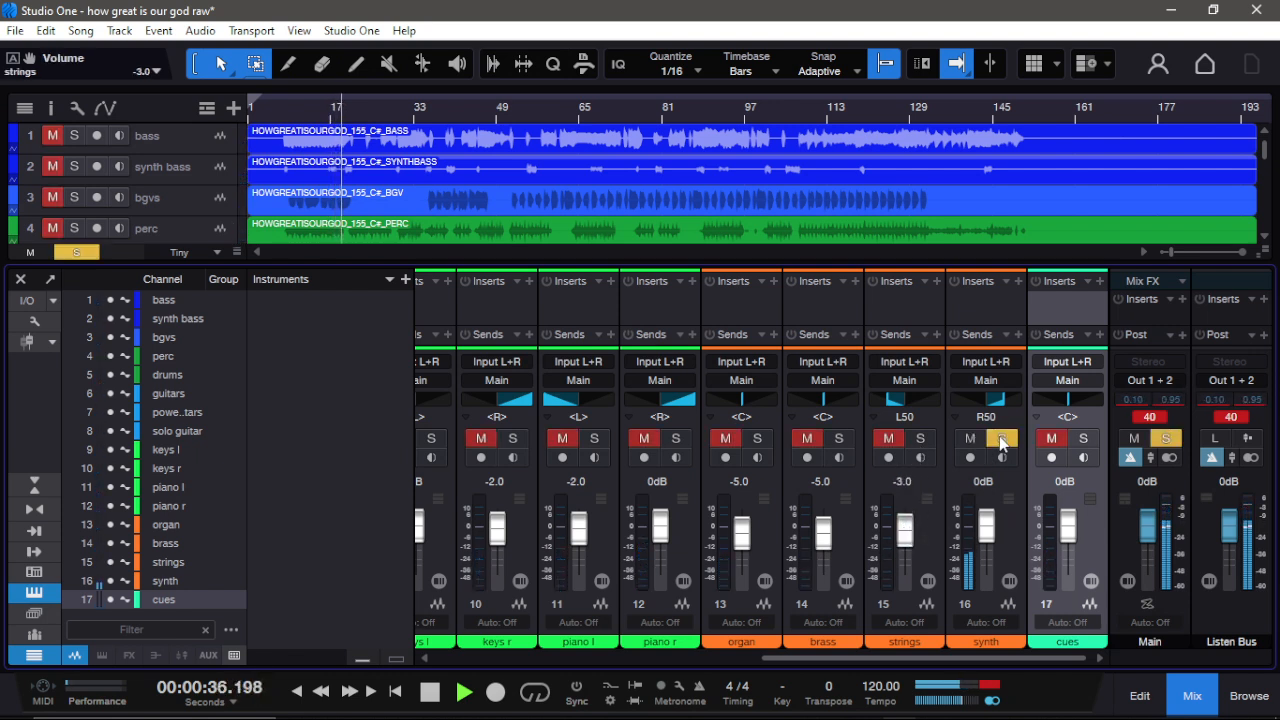
{"action": "left_click", "coordinate": [1001, 440]}
{"action": "left_click_drag", "start_coordinate": [990, 525], "coordinate": [993, 539]}
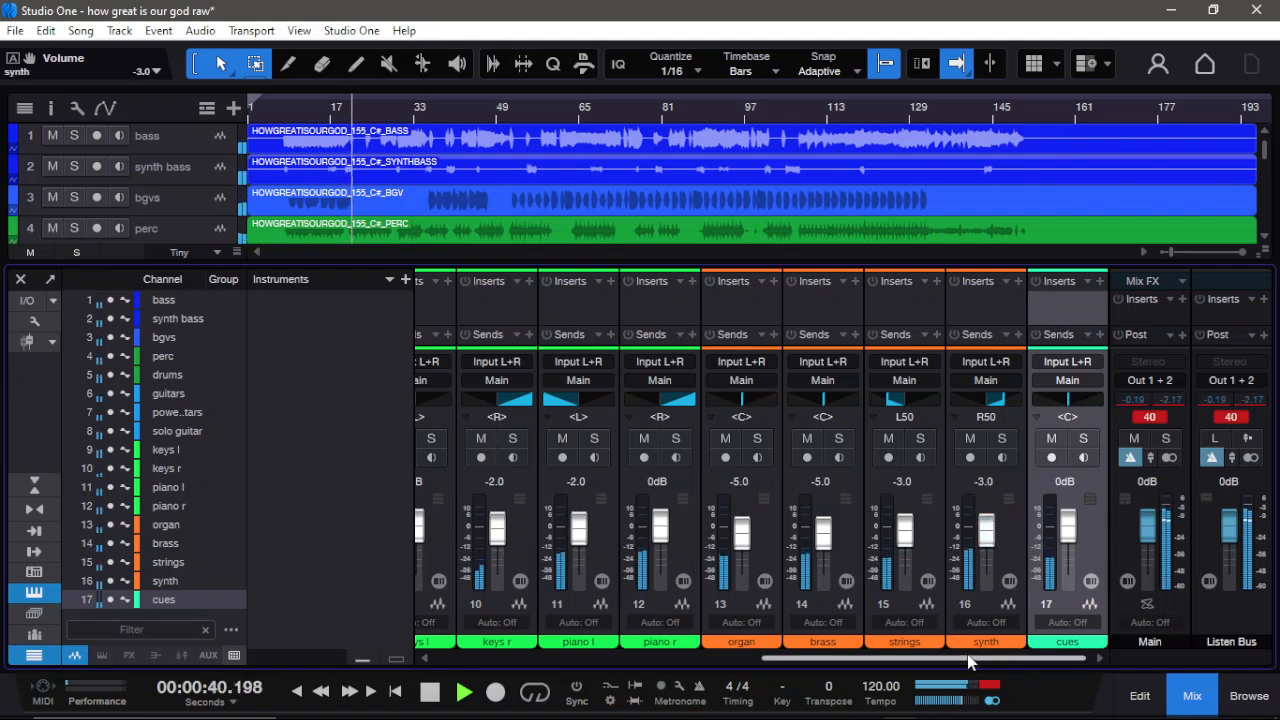
Step: Set the levels of keys l, keys r, piano l and piano r to -3.0 dB each
{"action": "left_click_drag", "start_coordinate": [968, 662], "coordinate": [818, 686]}
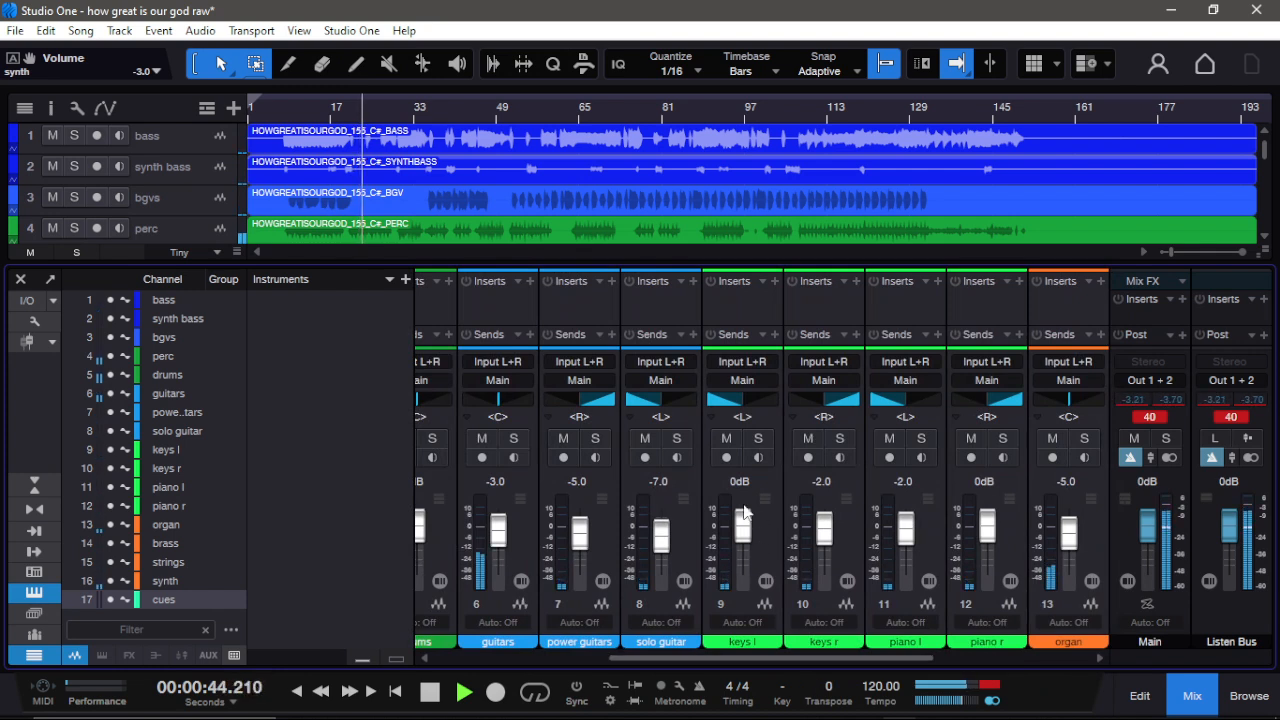
{"action": "left_click_drag", "start_coordinate": [748, 530], "coordinate": [748, 537]}
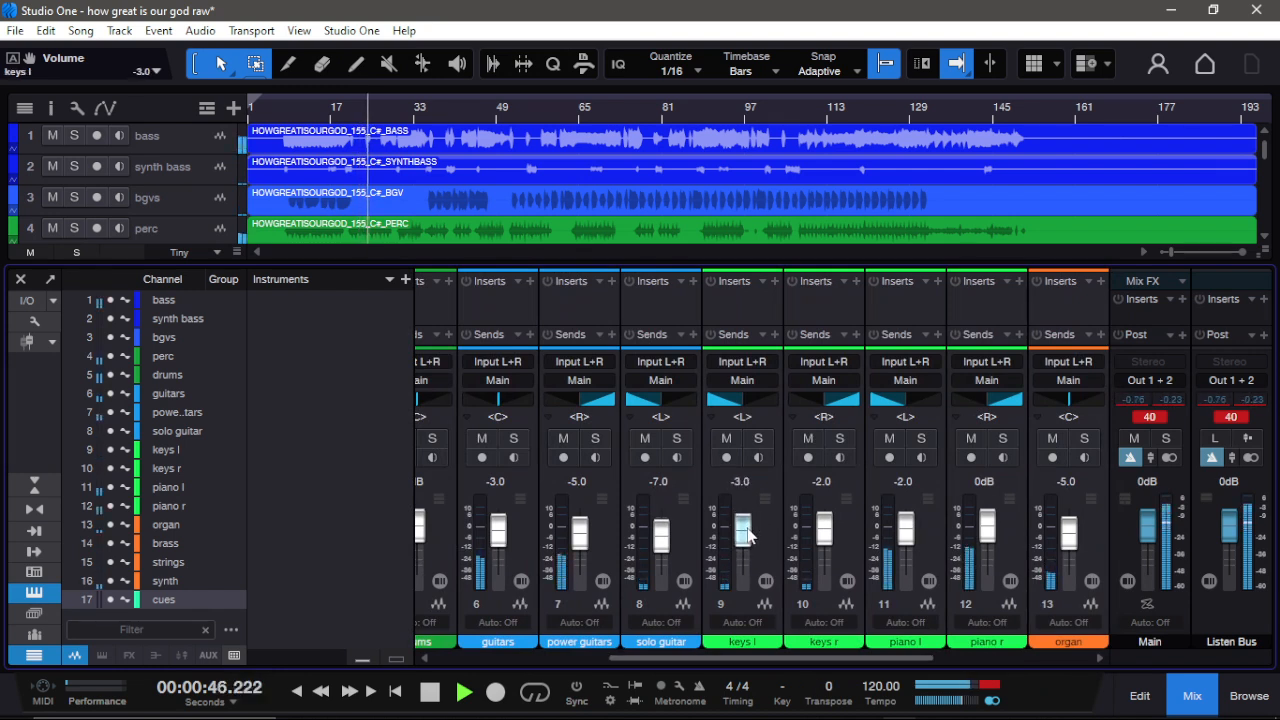
{"action": "left_click_drag", "start_coordinate": [987, 525], "coordinate": [990, 540]}
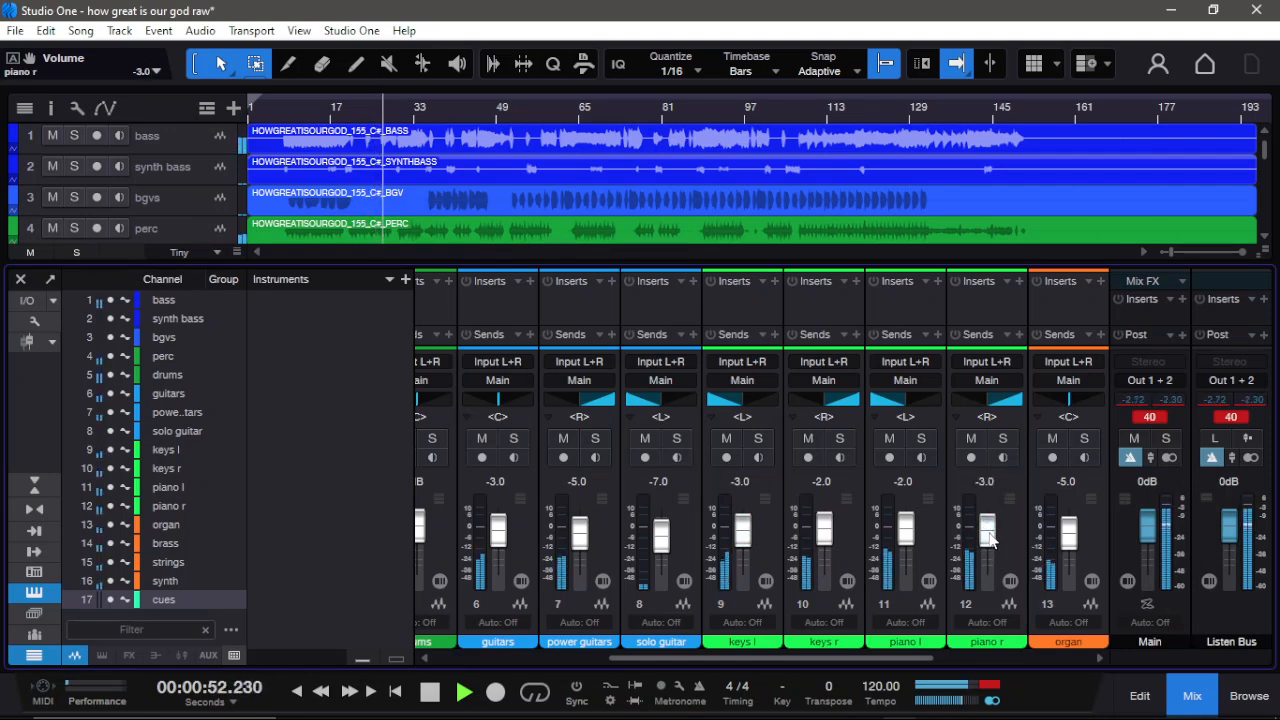
{"action": "left_click_drag", "start_coordinate": [914, 524], "coordinate": [918, 536]}
{"action": "scroll", "coordinate": [918, 532], "scroll_direction": "up", "scroll_amount": 3}
{"action": "left_click_drag", "start_coordinate": [826, 530], "coordinate": [828, 534]}
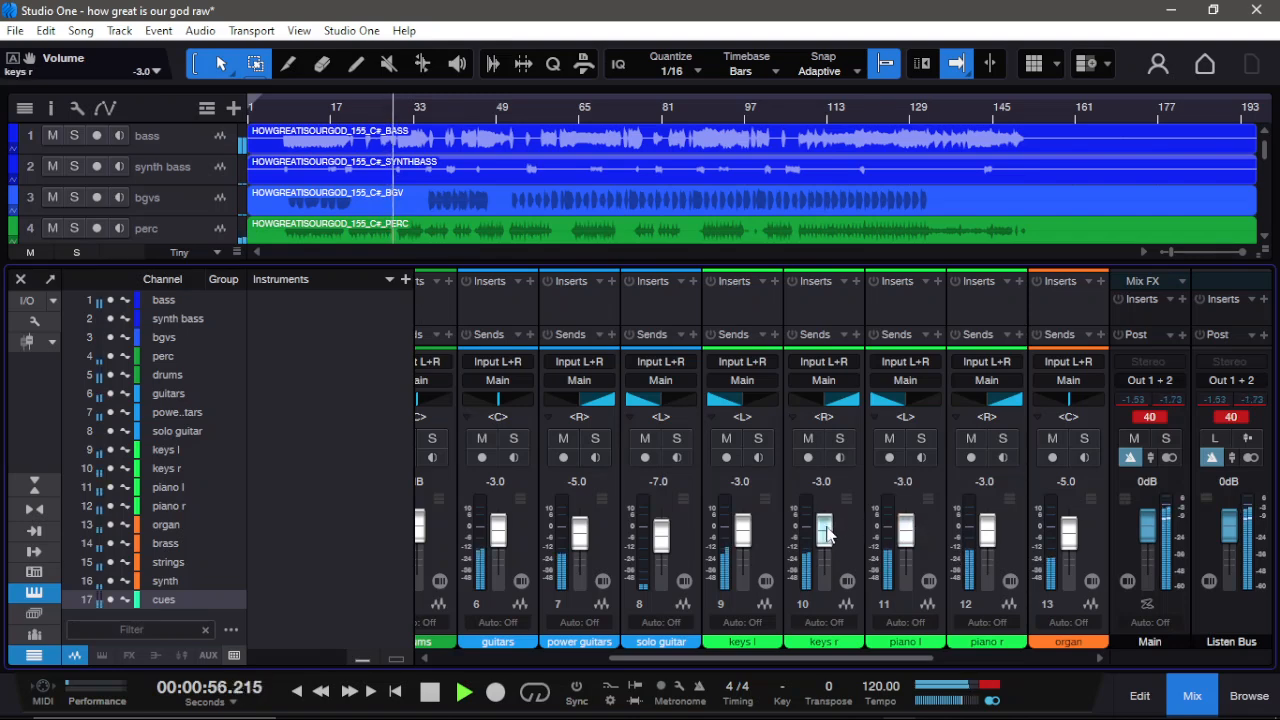
Step: Check the perc channel briefly in solo, and set the synth bass level to -6.3 dB before stopping playback
{"action": "left_click_drag", "start_coordinate": [857, 662], "coordinate": [581, 663]}
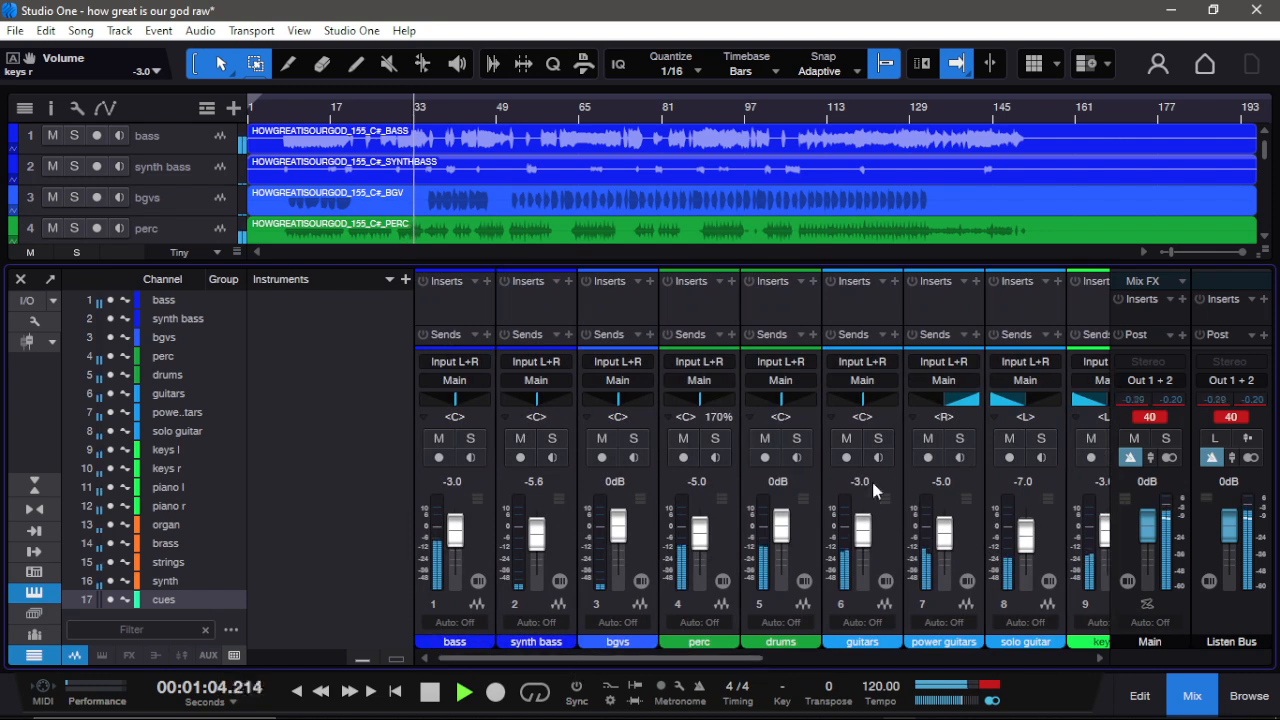
{"action": "left_click", "coordinate": [713, 441]}
{"action": "left_click", "coordinate": [713, 441]}
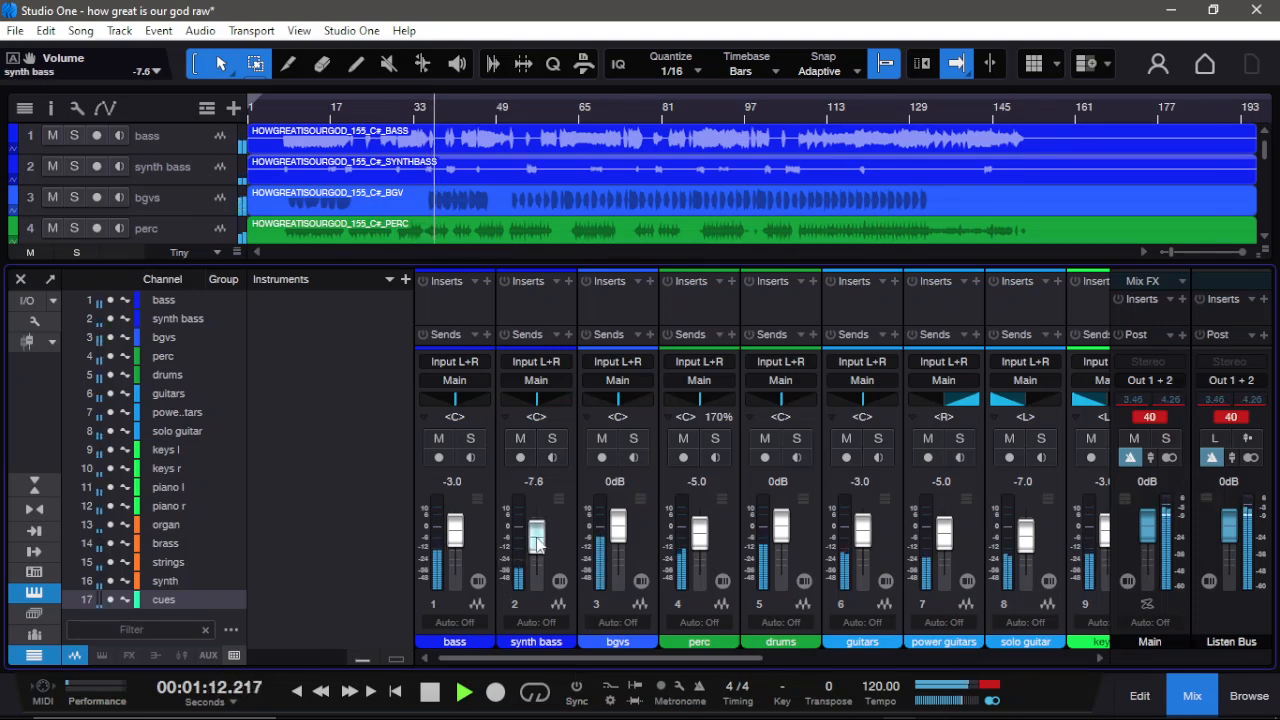
{"action": "left_click_drag", "start_coordinate": [540, 535], "coordinate": [537, 541]}
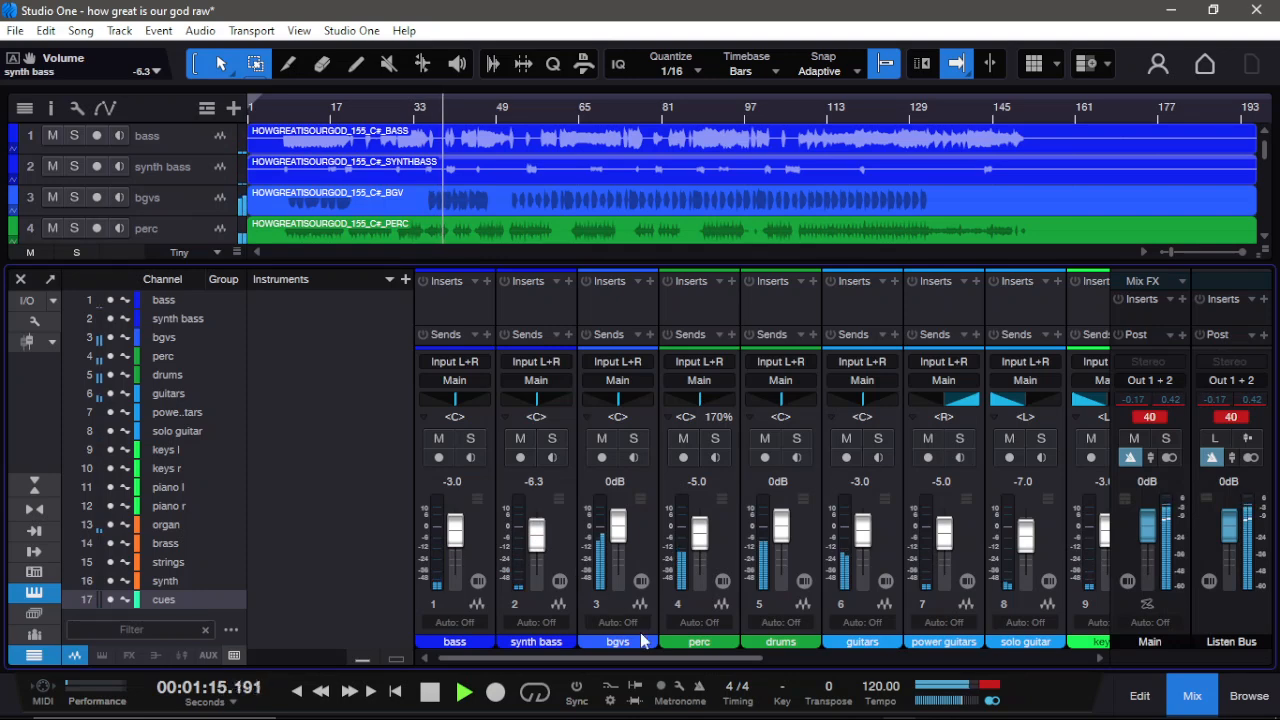
{"action": "key", "text": "space"}
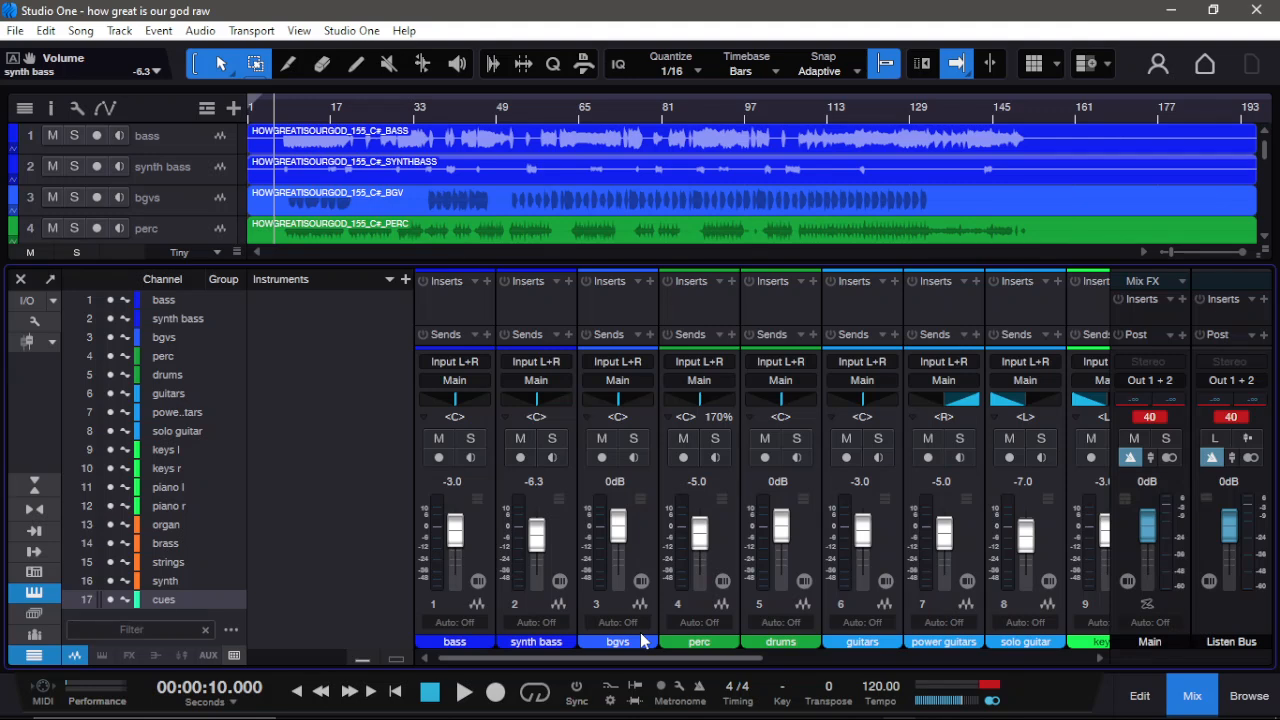
Step: Play from about 1:14 and widen the bgvs channel's stereo width to 200%, checking it in solo
{"action": "key", "text": "space"}
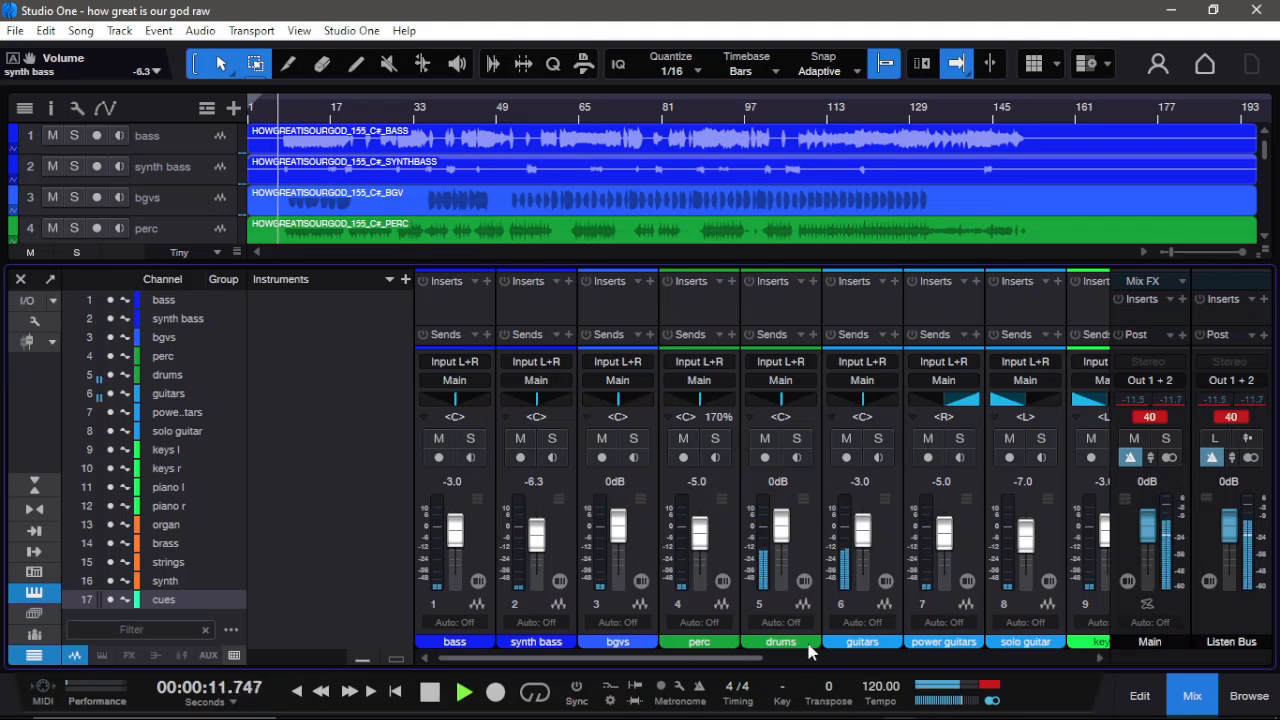
{"action": "left_click", "coordinate": [440, 118]}
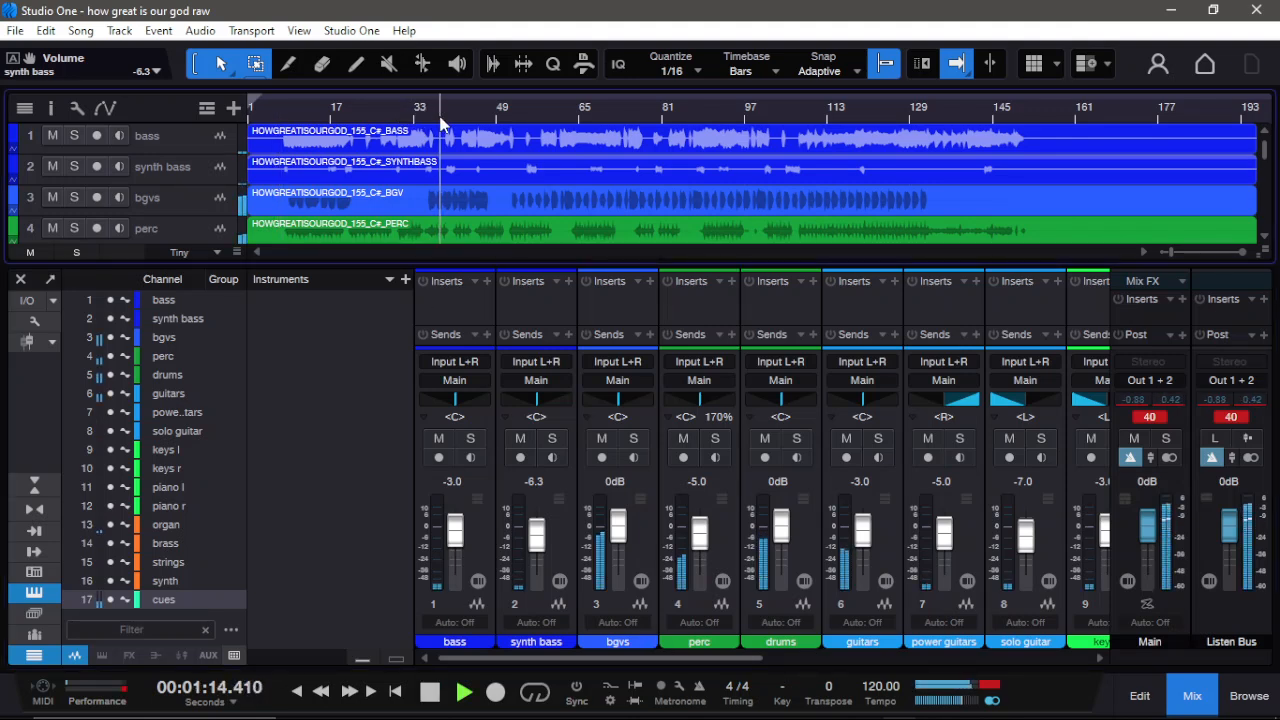
{"action": "scroll", "coordinate": [498, 177], "scroll_direction": "down", "scroll_amount": 4}
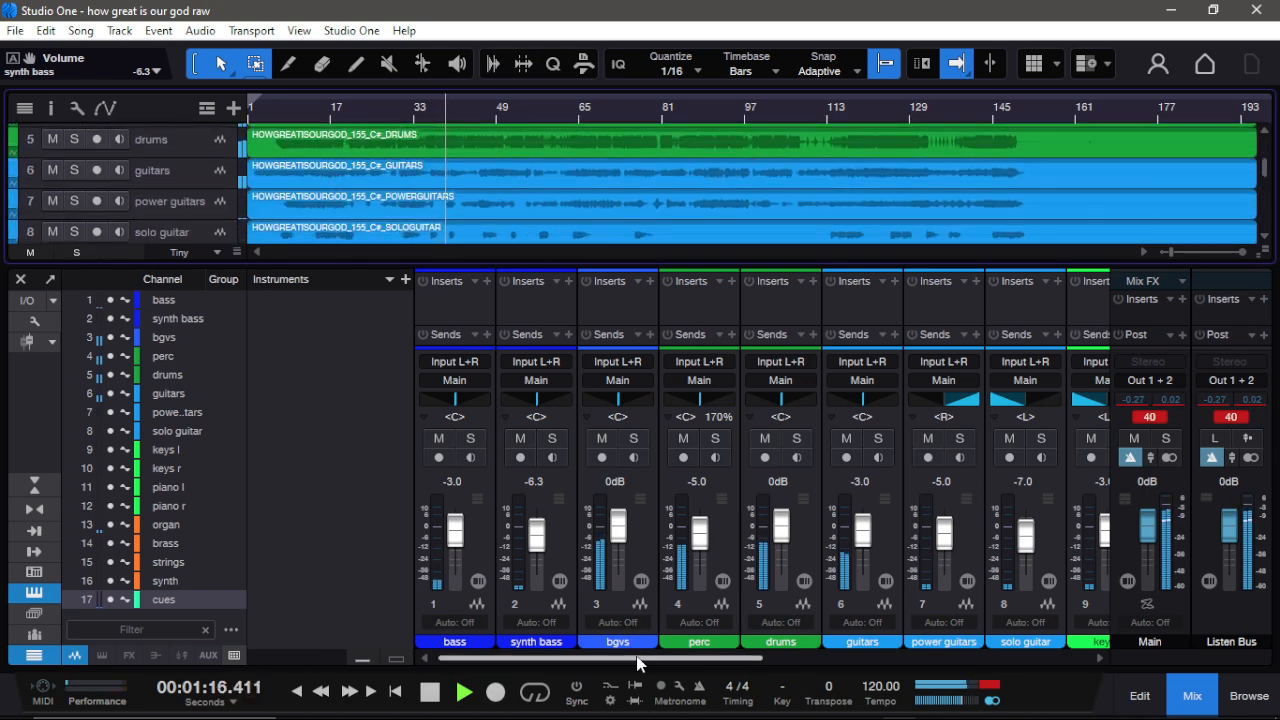
{"action": "right_click", "coordinate": [613, 416]}
{"action": "left_click", "coordinate": [704, 567]}
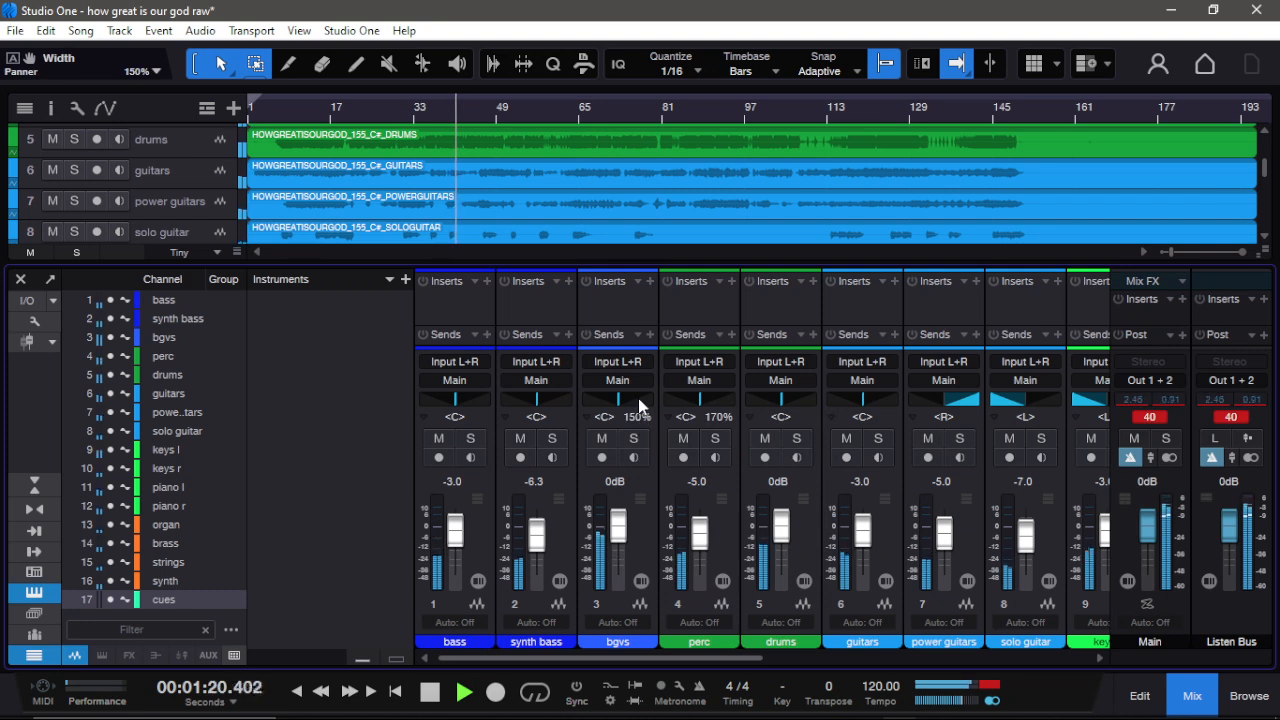
{"action": "left_click", "coordinate": [633, 438]}
{"action": "left_click_drag", "start_coordinate": [637, 416], "coordinate": [642, 447]}
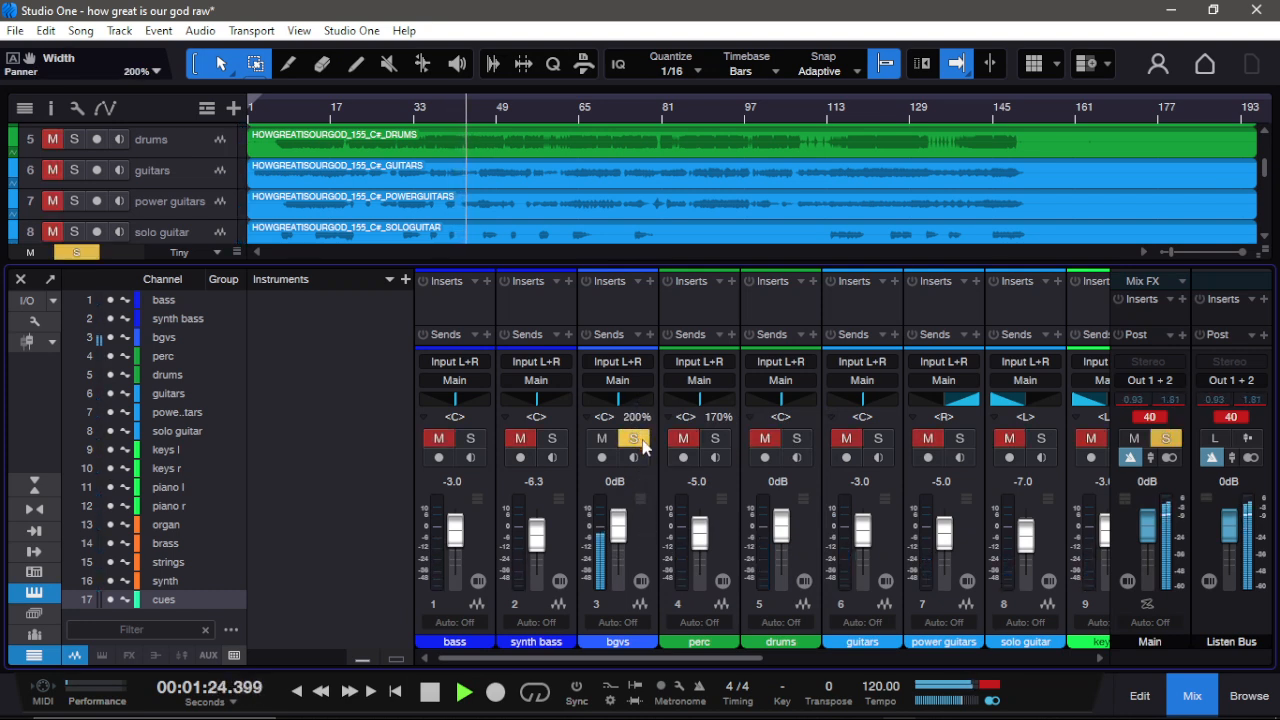
{"action": "left_click", "coordinate": [638, 441]}
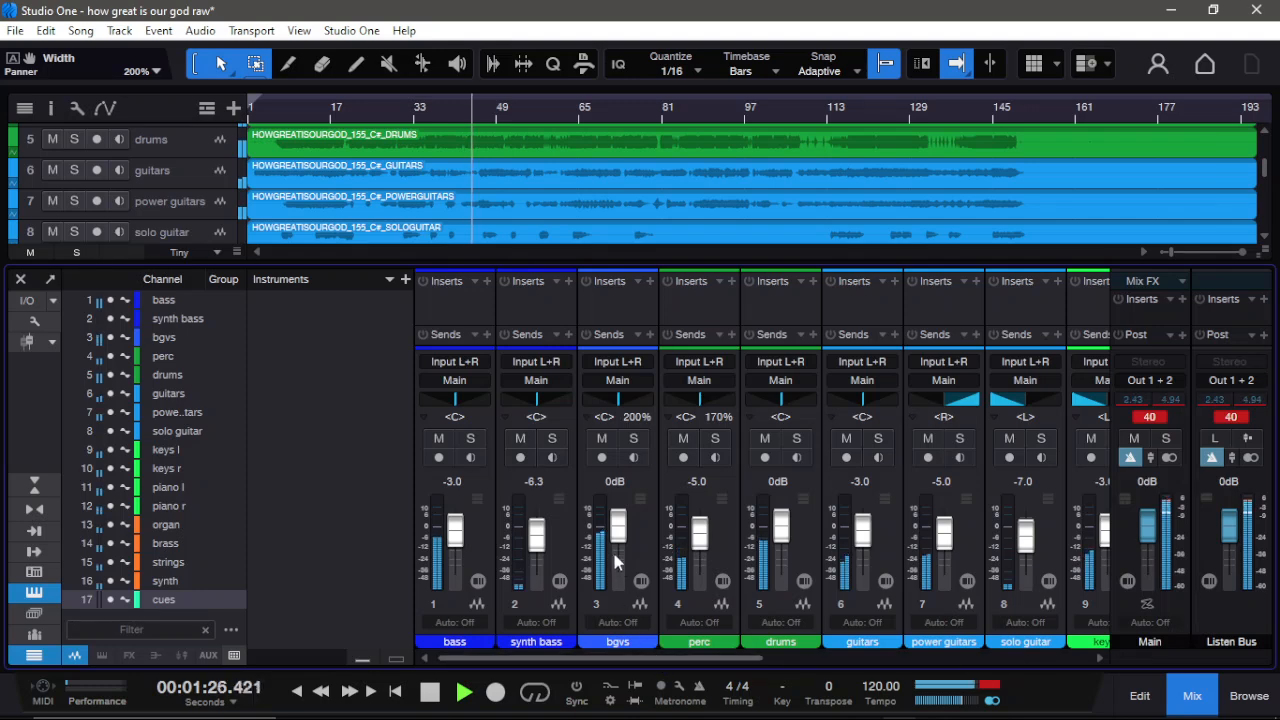
Step: Look over the remaining mixer channels and the cues track while the full mix plays
{"action": "left_click_drag", "start_coordinate": [600, 668], "coordinate": [945, 664]}
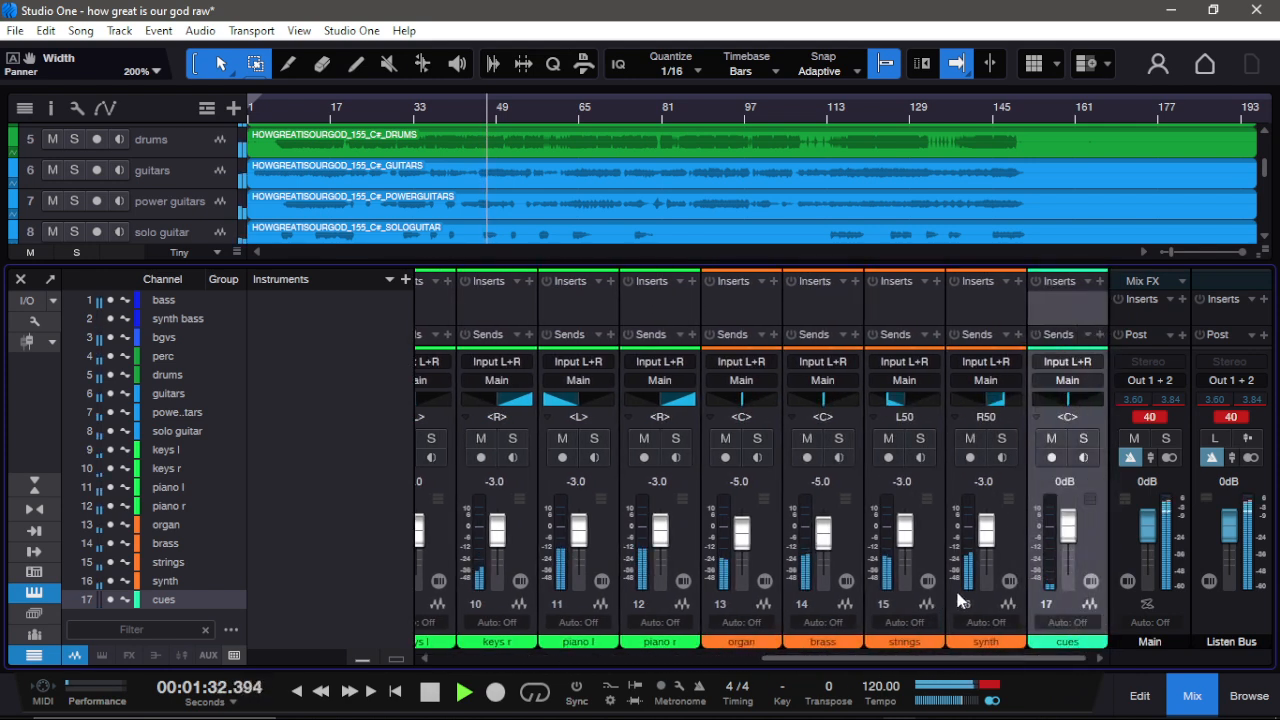
{"action": "scroll", "coordinate": [337, 200], "scroll_direction": "down", "scroll_amount": 5}
{"action": "scroll", "coordinate": [337, 200], "scroll_direction": "down", "scroll_amount": 4}
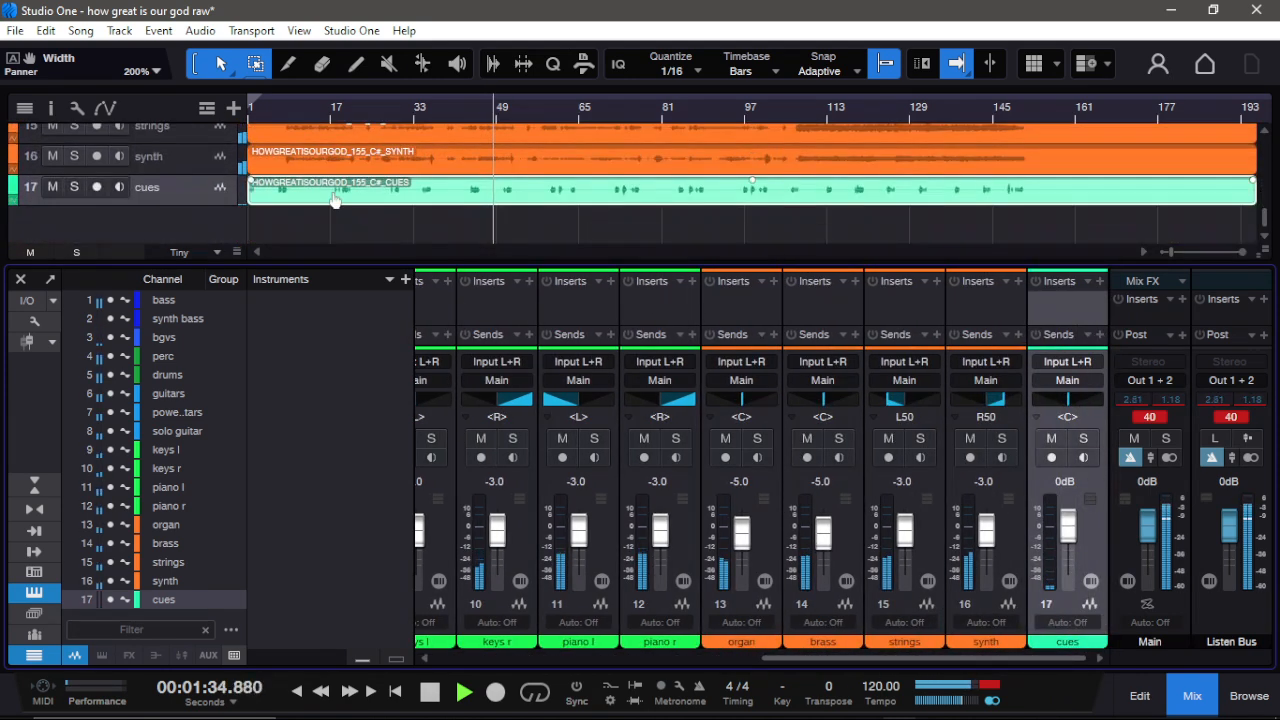
{"action": "left_click", "coordinate": [516, 190]}
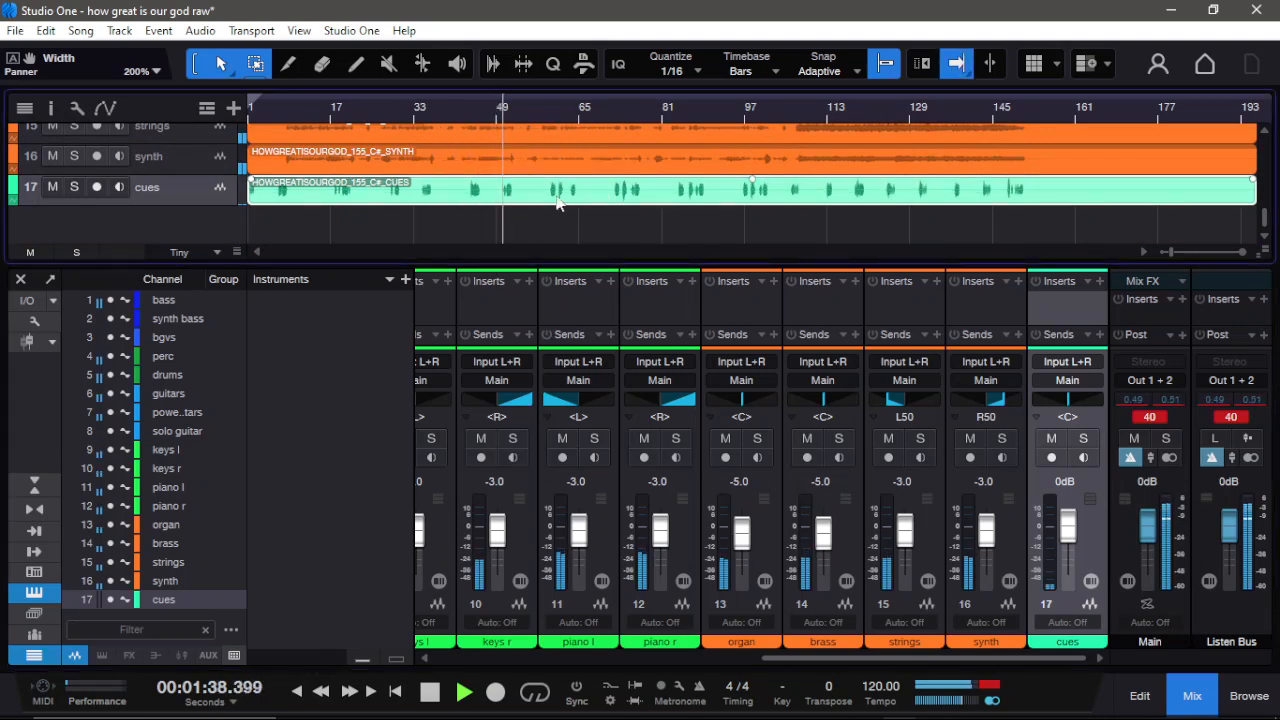
{"action": "scroll", "coordinate": [597, 192], "scroll_direction": "up", "scroll_amount": 14}
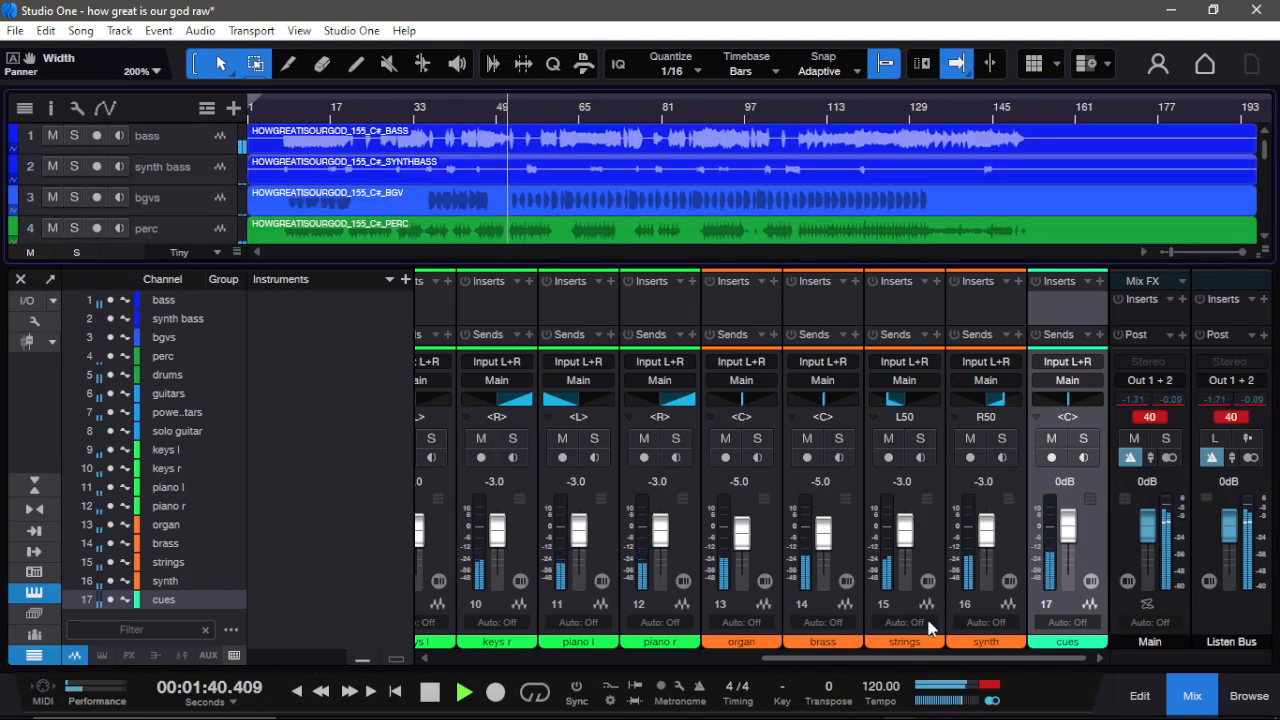
{"action": "left_click_drag", "start_coordinate": [1025, 660], "coordinate": [485, 643]}
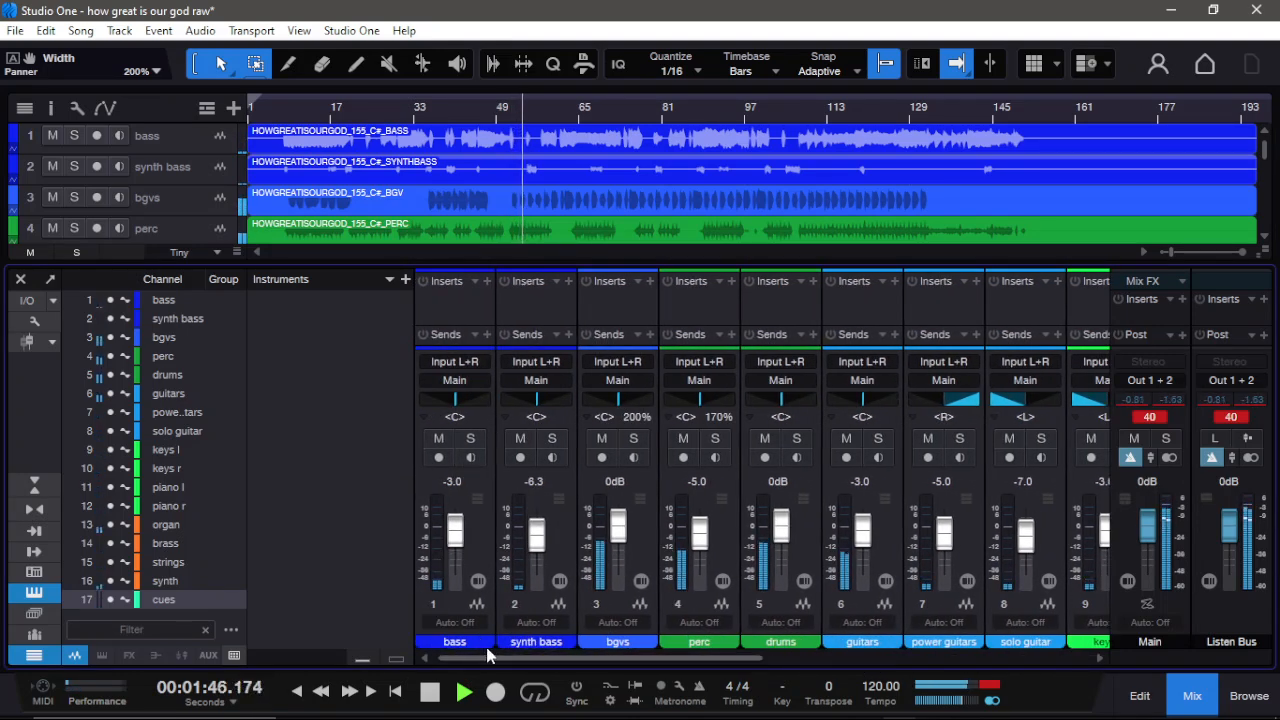
Step: Hide the mixer to show all tracks, and select the bass track after stopping playback
{"action": "key", "text": "F3"}
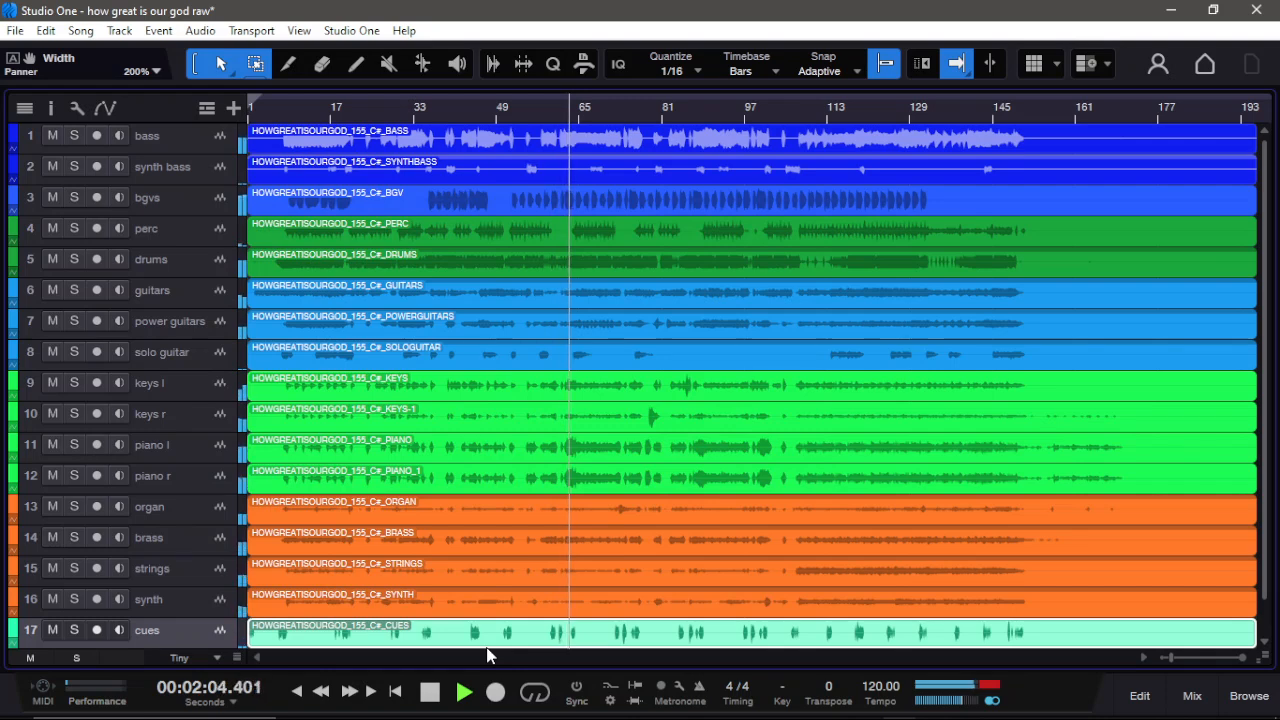
{"action": "key", "text": "space"}
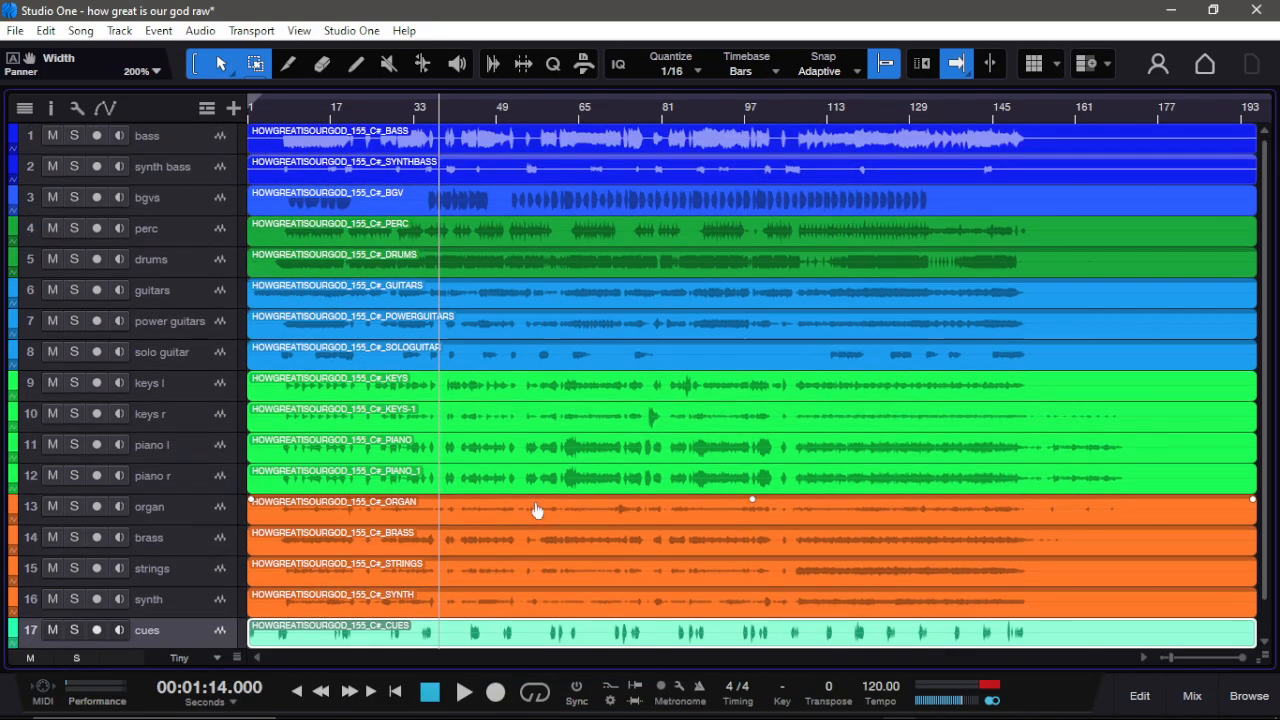
{"action": "left_click", "coordinate": [195, 140]}
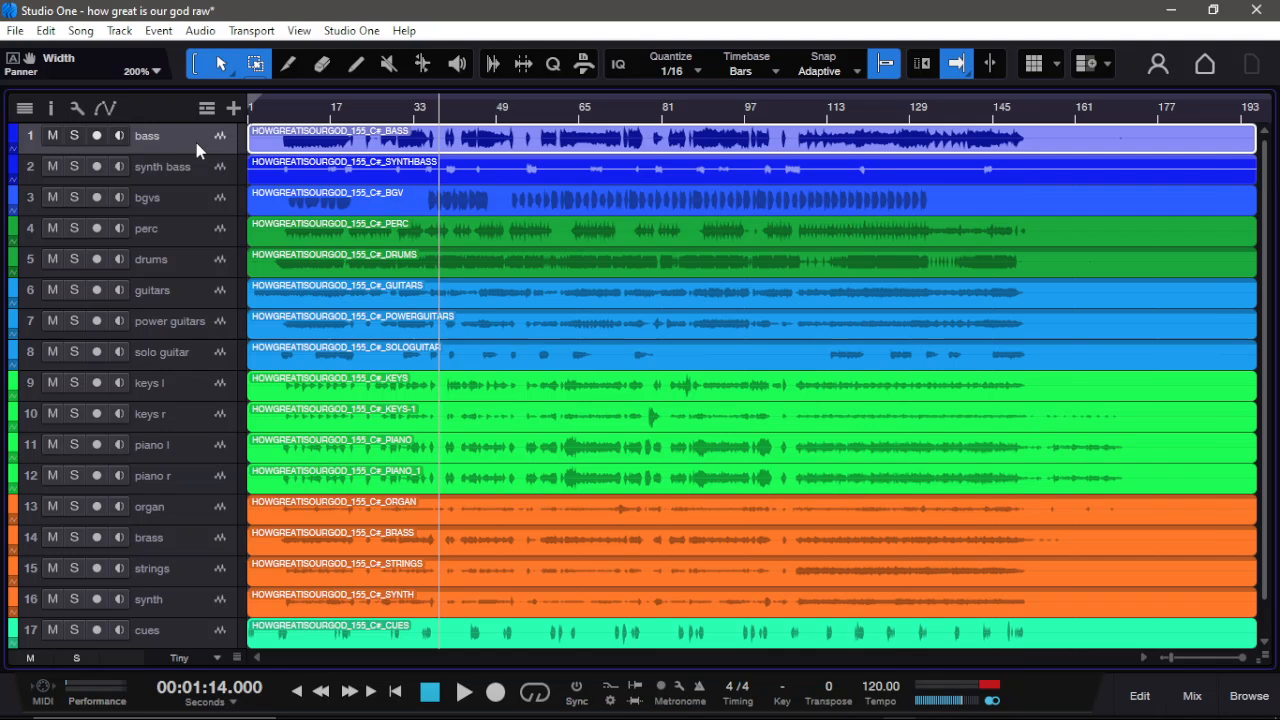